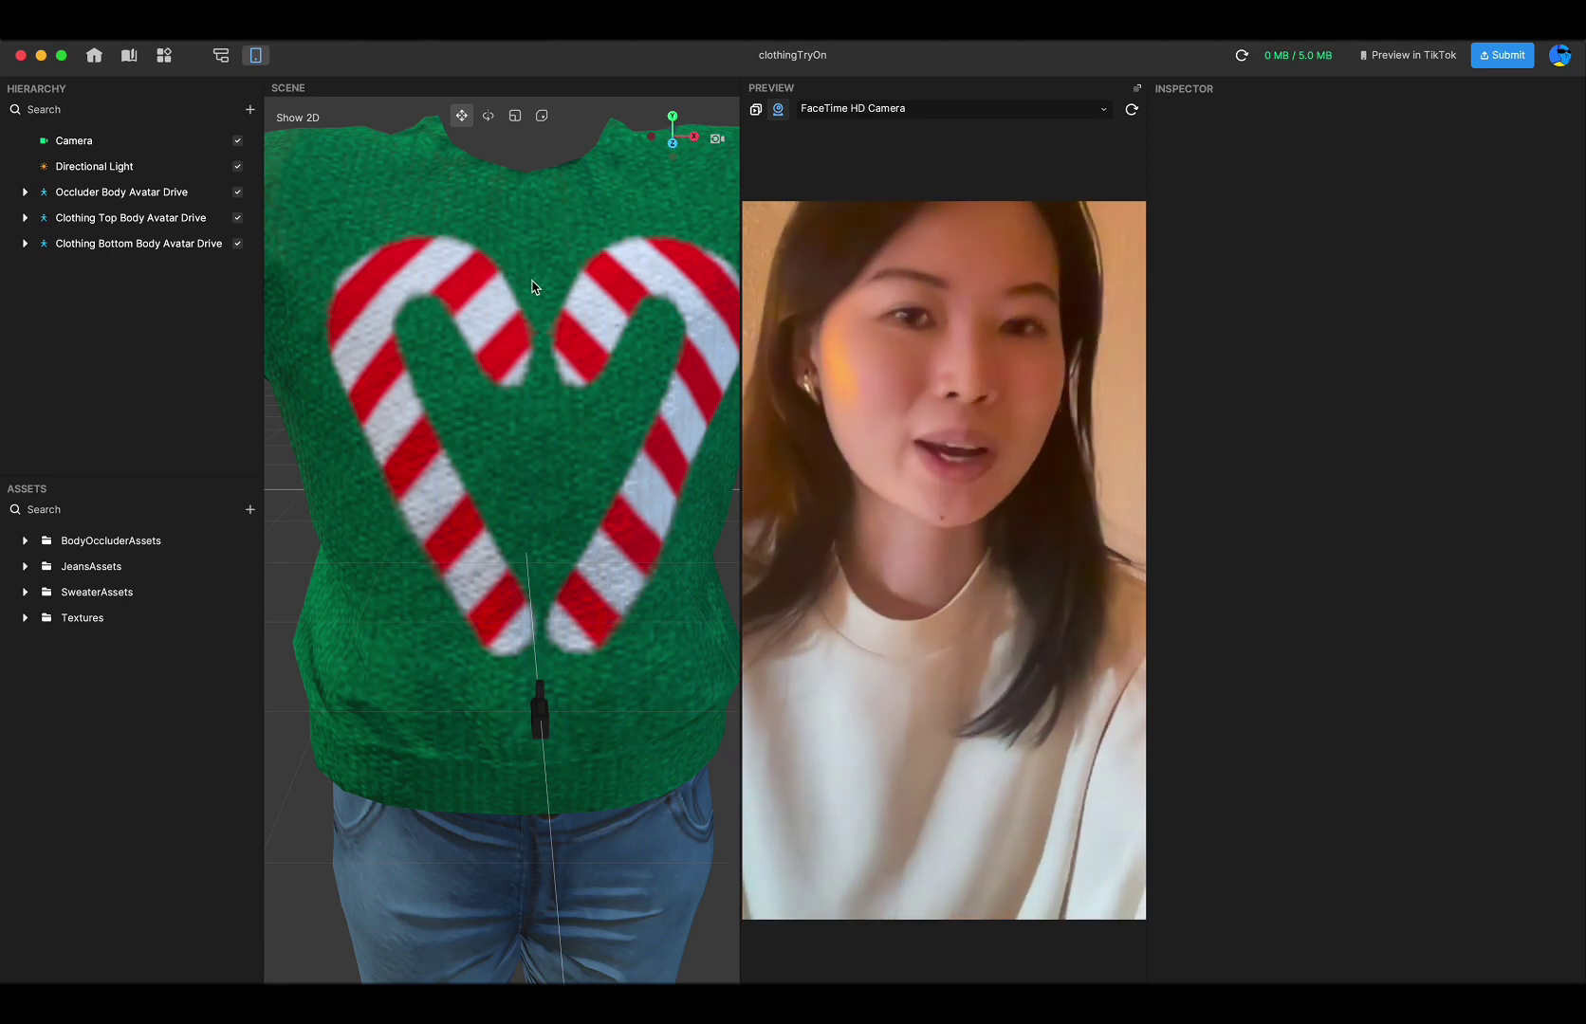
# Confirm the sweater uses sweater_mat, then open sweater_mat's properties from the SweaterAssets folder
pyautogui.click(533, 287)
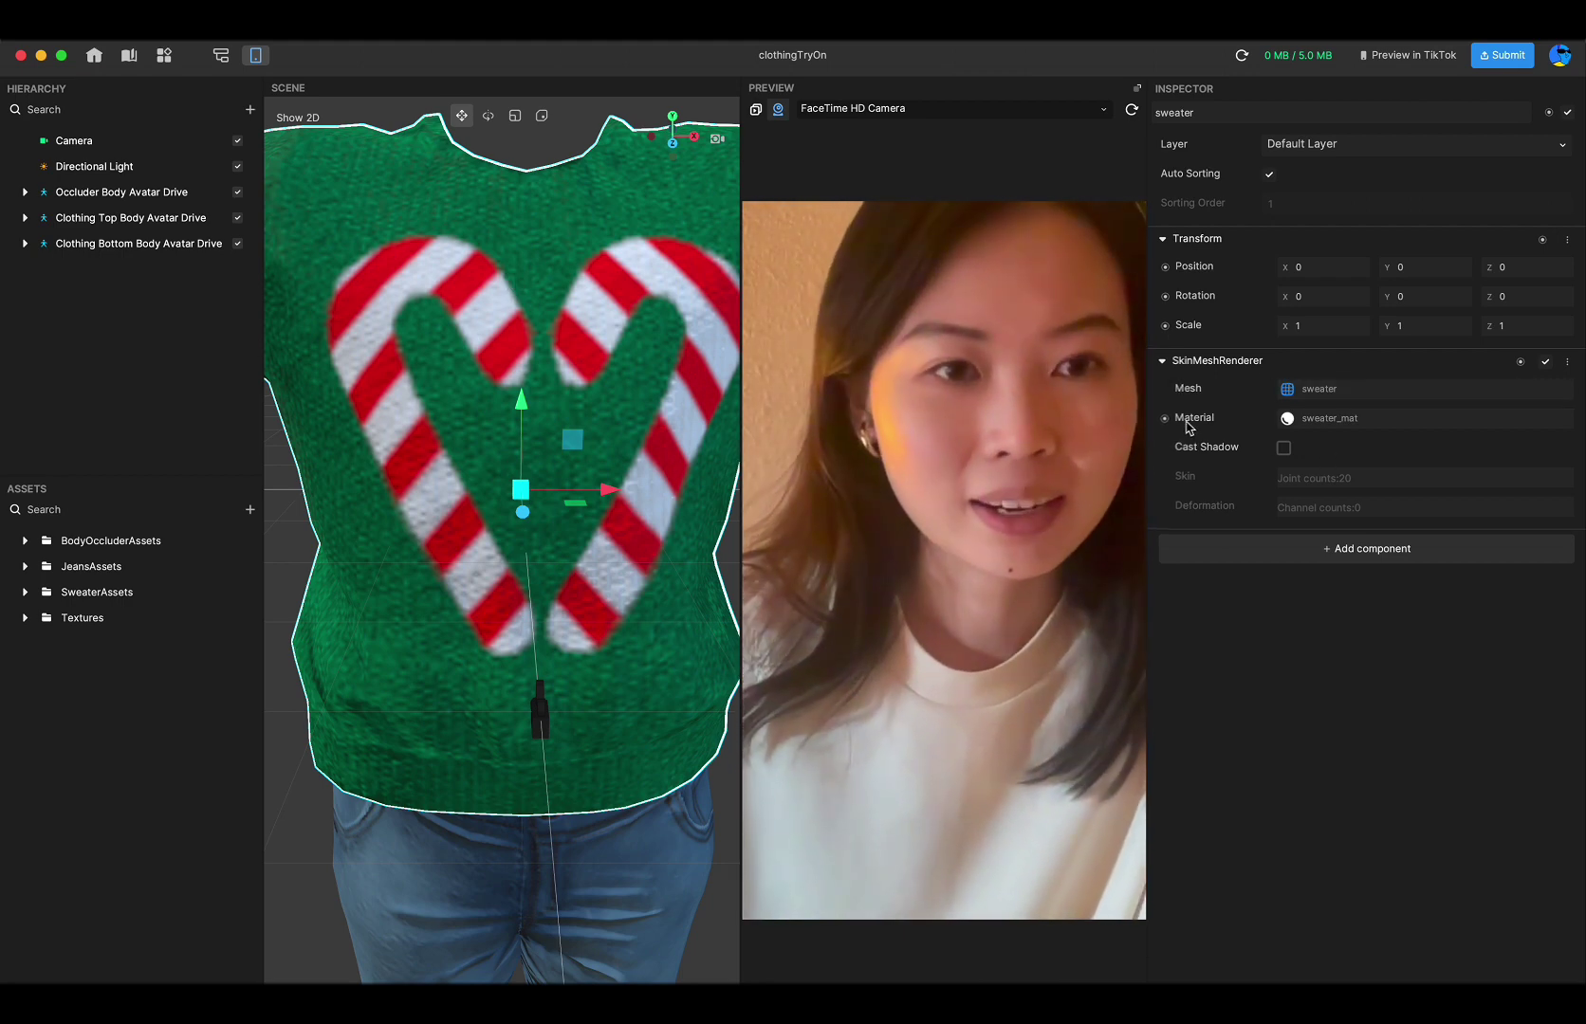
pyautogui.click(1343, 424)
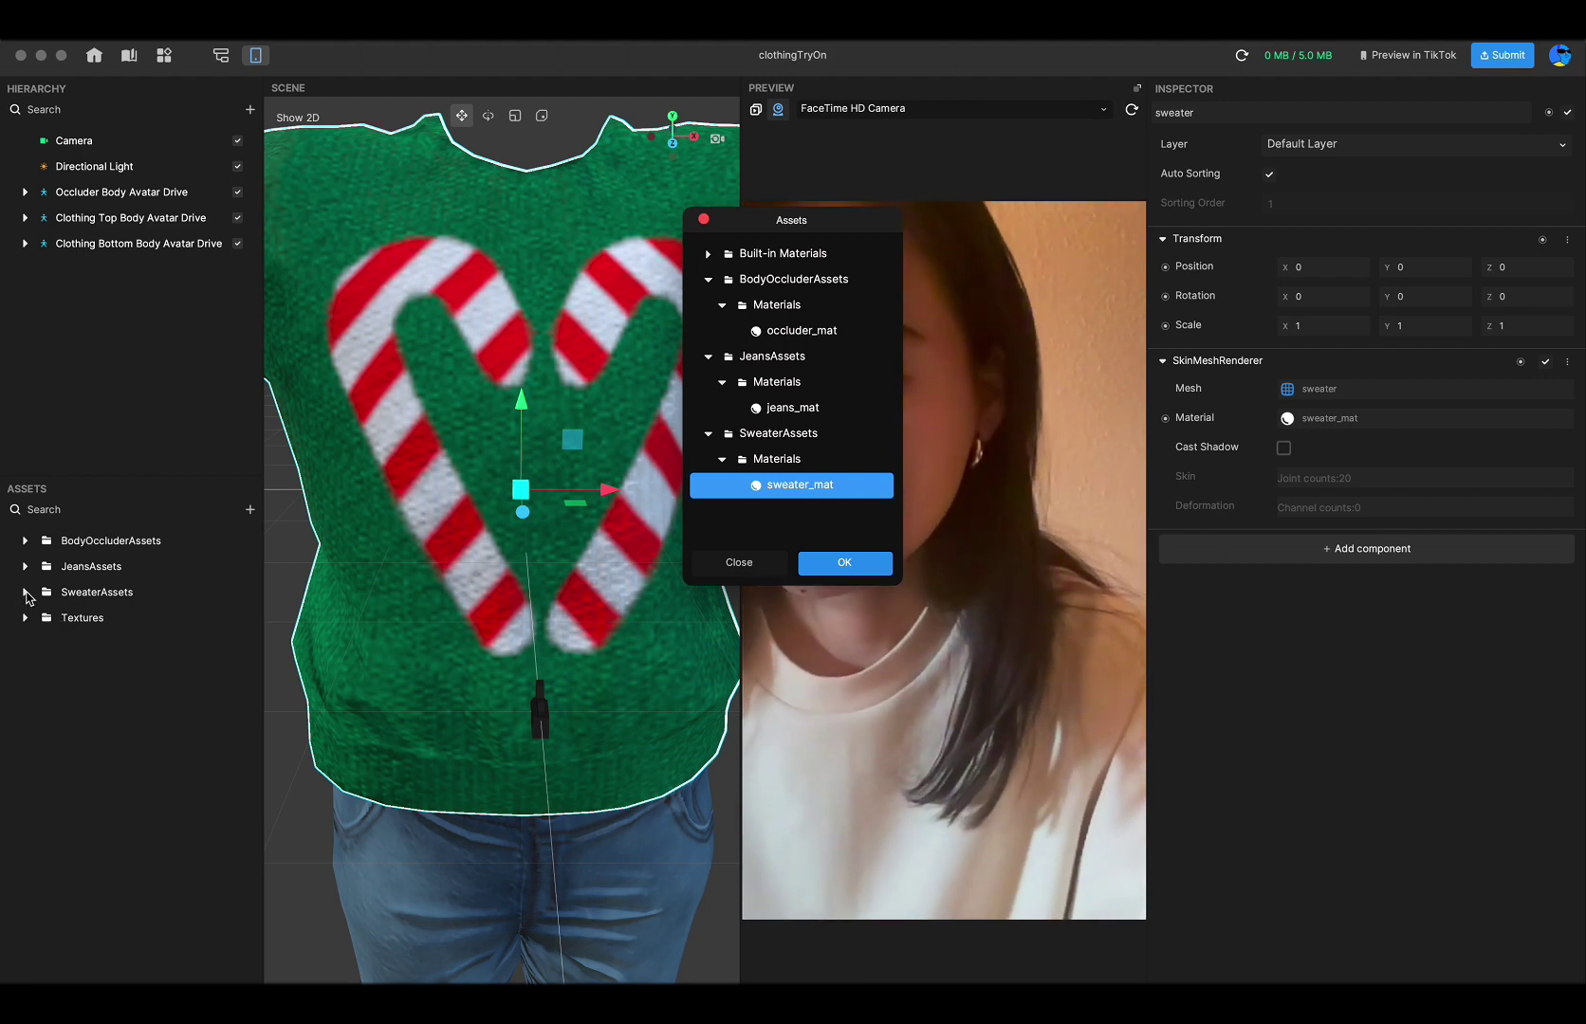
pyautogui.click(741, 563)
pyautogui.click(24, 592)
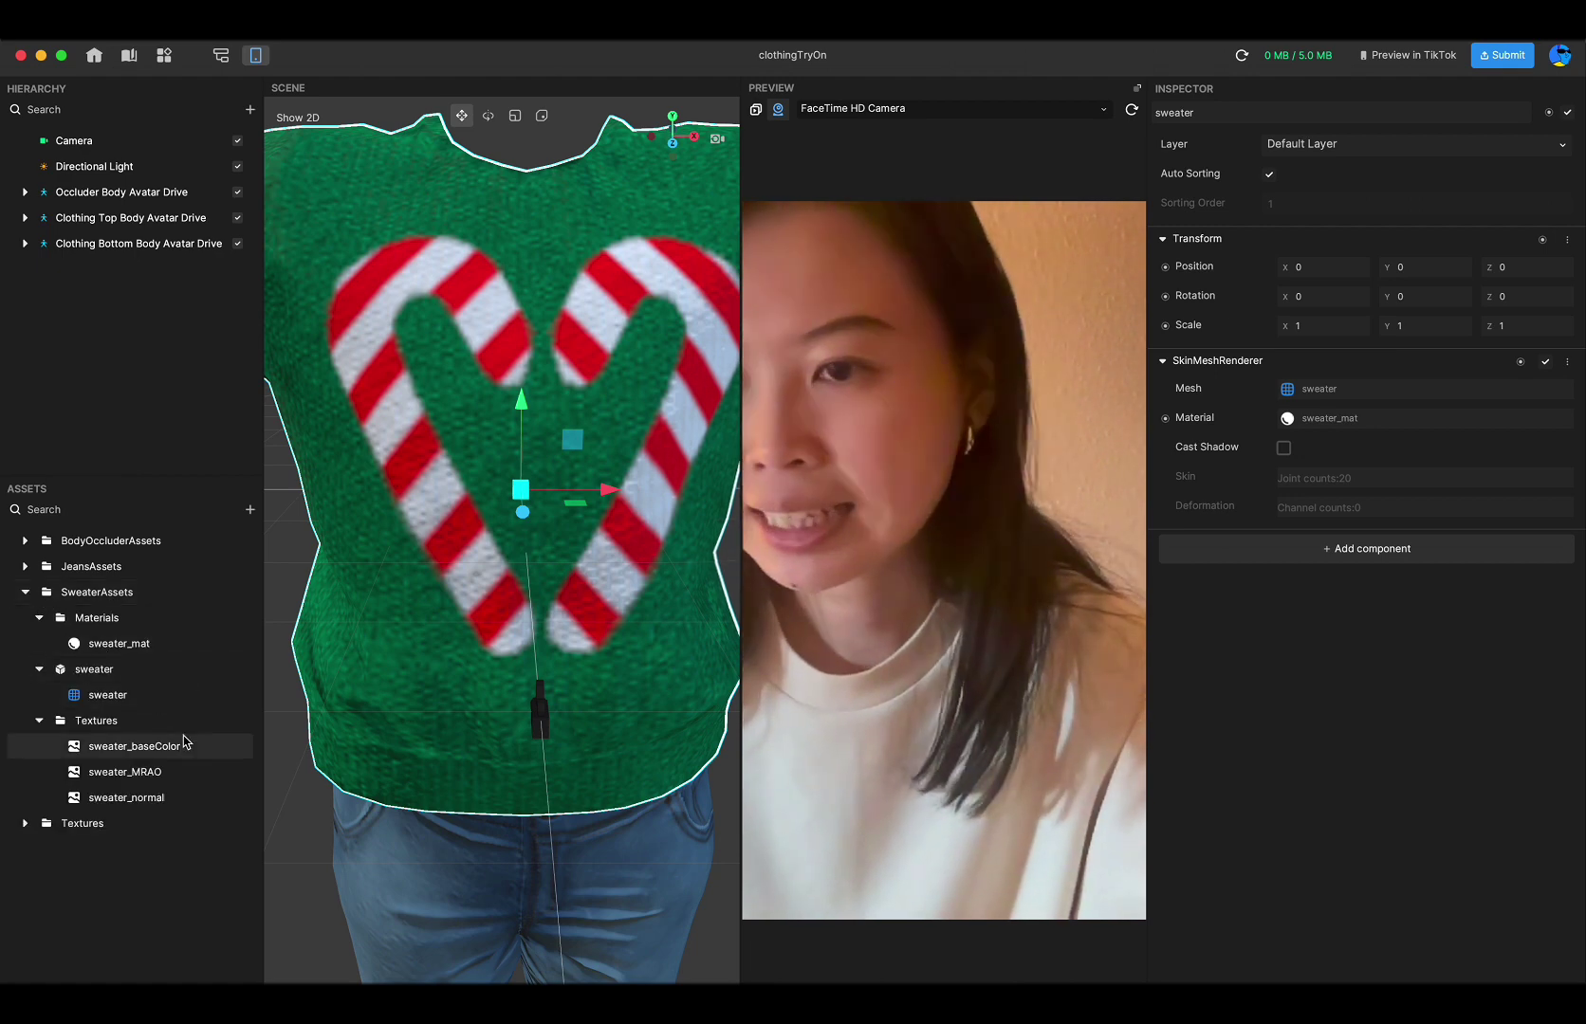
pyautogui.click(164, 653)
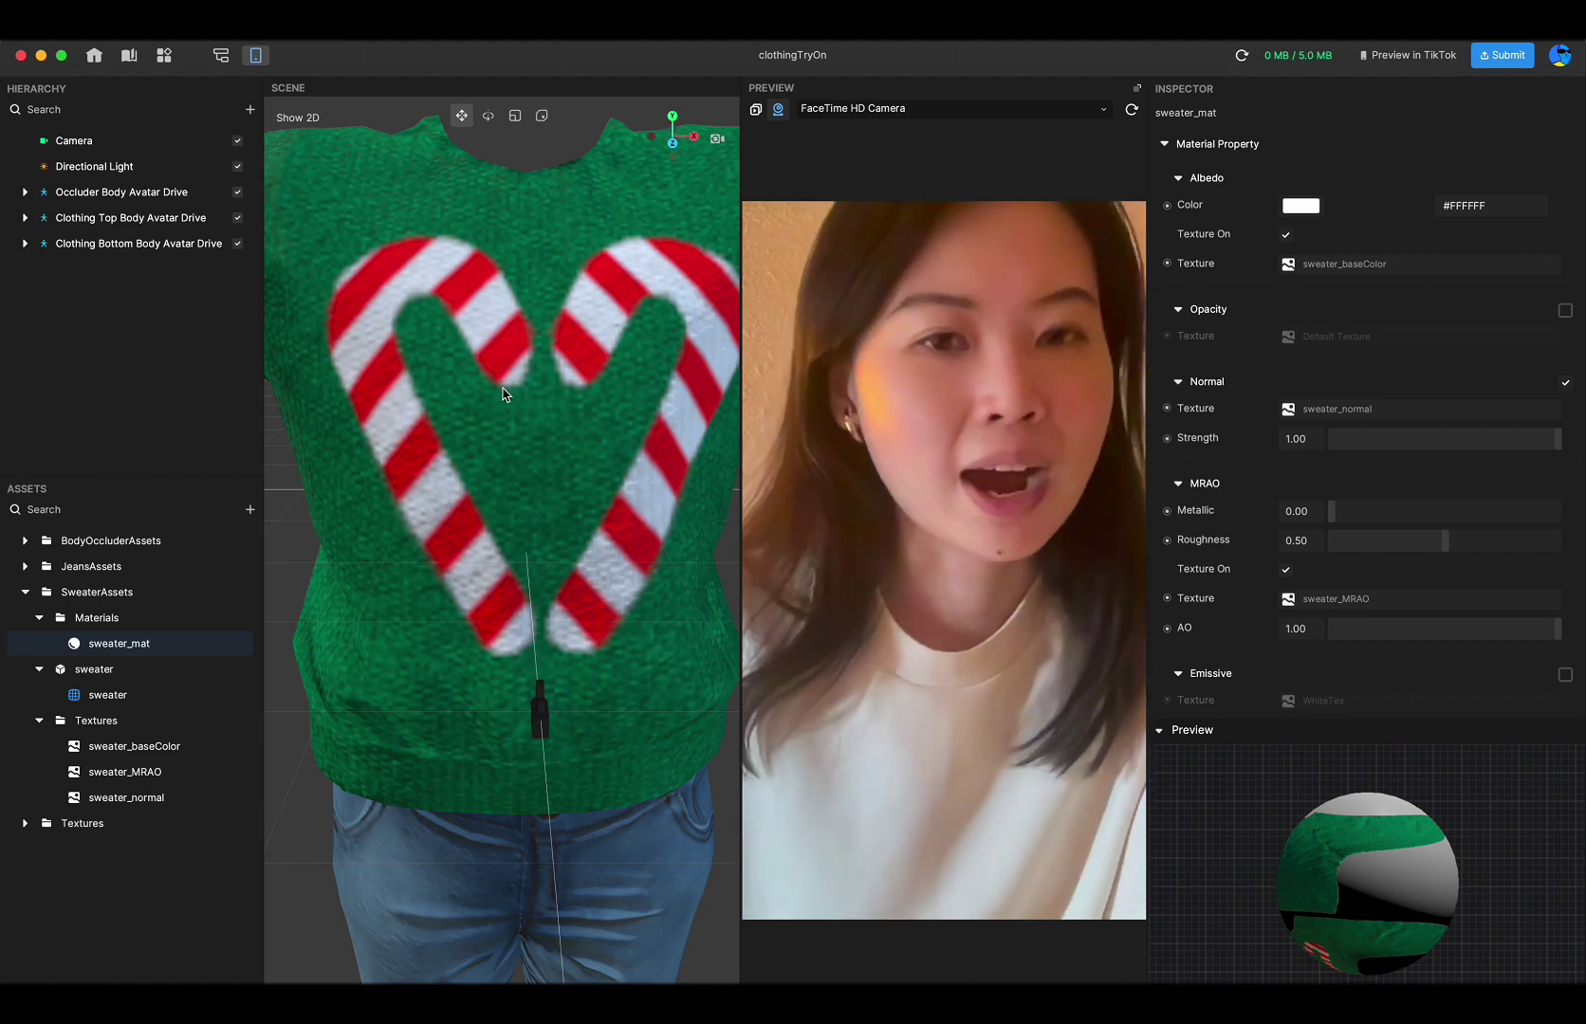
pyautogui.click(1286, 235)
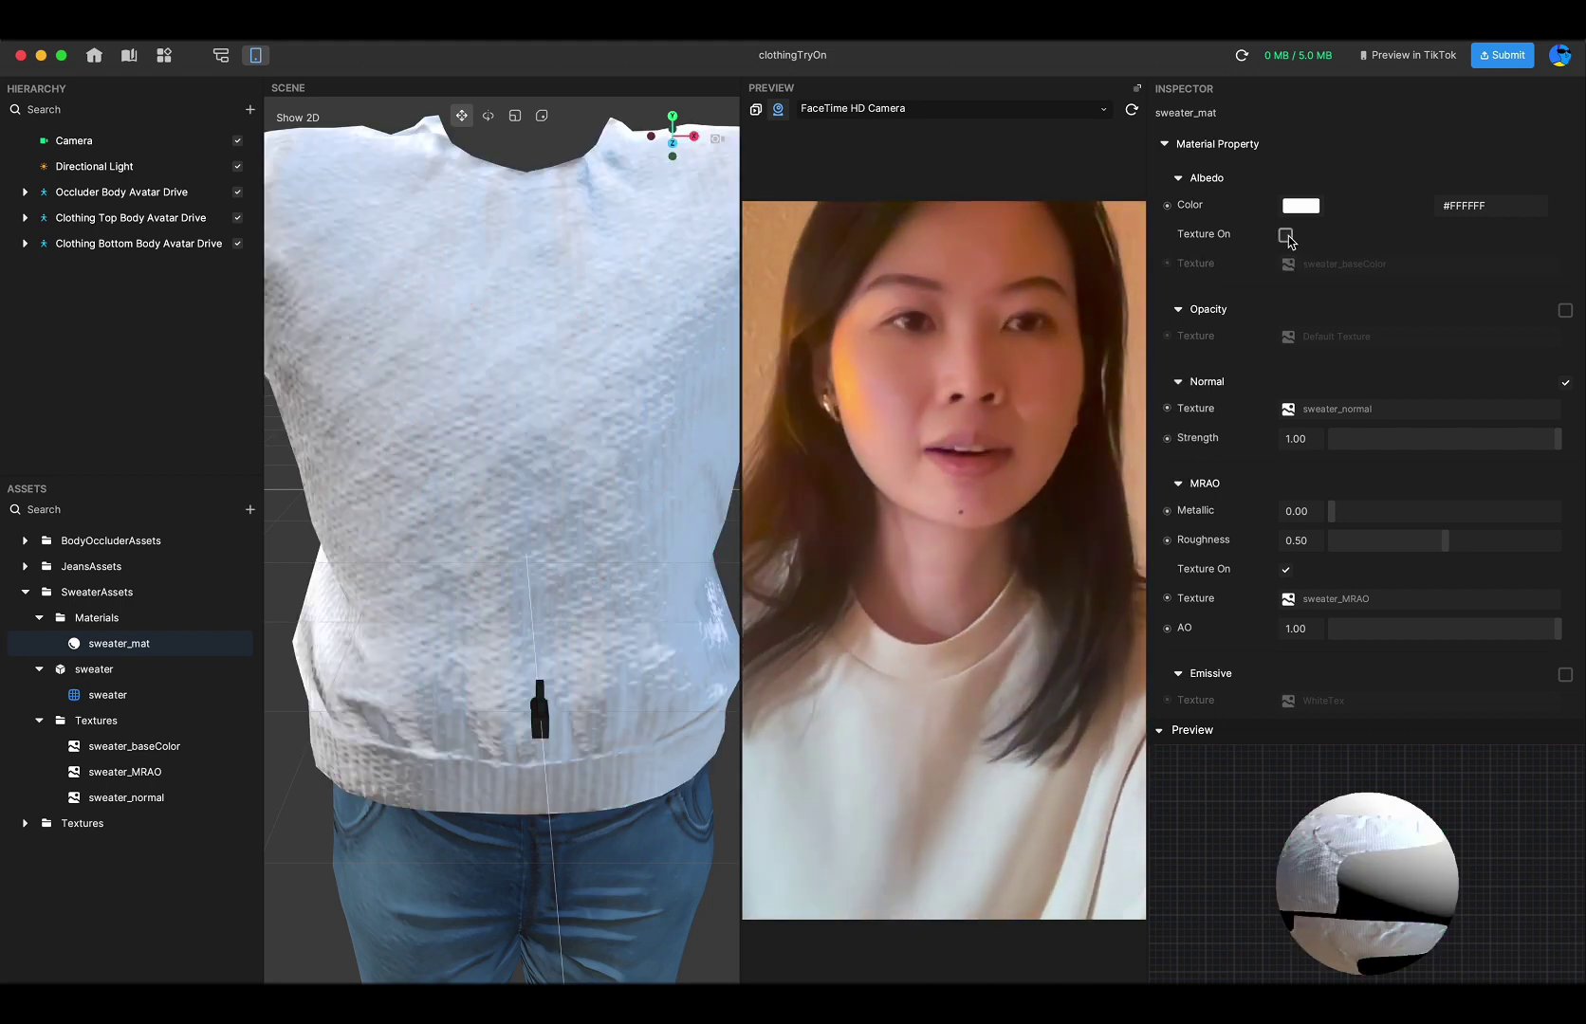
pyautogui.click(1303, 206)
pyautogui.moveTo(1157, 191)
pyautogui.mouseDown()
pyautogui.moveTo(1170, 198)
pyautogui.moveTo(1124, 142)
pyautogui.moveTo(1169, 163)
pyautogui.moveTo(1178, 222)
pyautogui.moveTo(1122, 153)
pyautogui.moveTo(1118, 220)
pyautogui.moveTo(1069, 234)
pyautogui.moveTo(1179, 284)
pyautogui.moveTo(1214, 212)
pyautogui.moveTo(1185, 177)
pyautogui.mouseUp()
pyautogui.click(1169, 149)
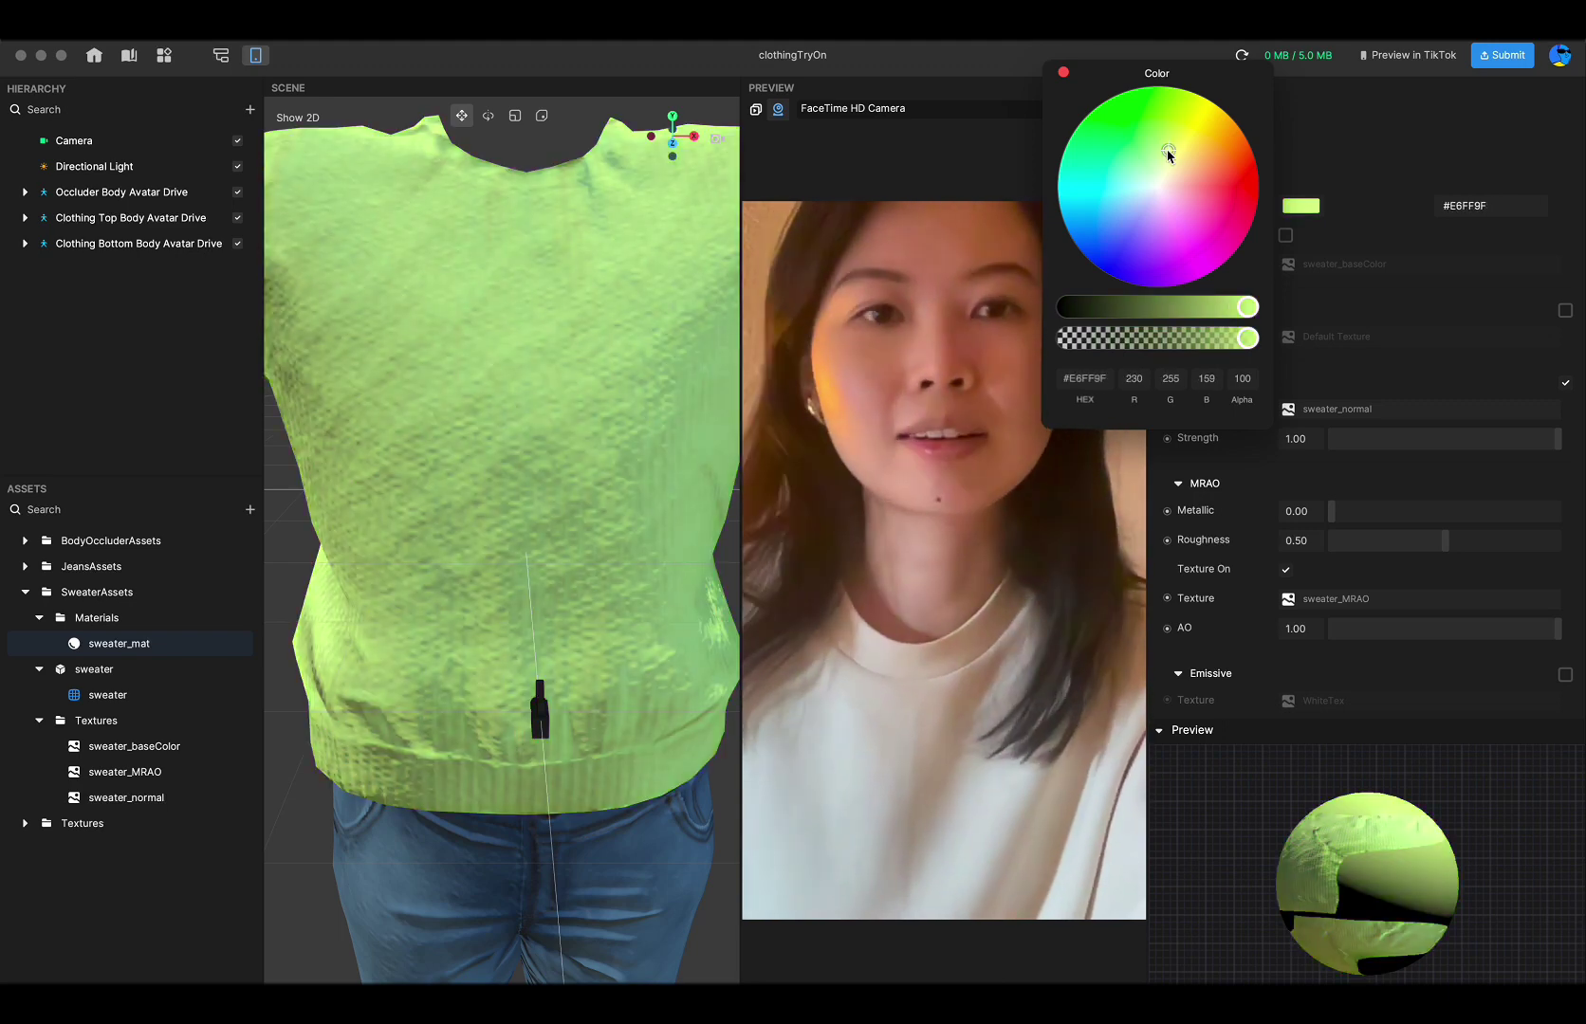
pyautogui.doubleClick(1164, 147)
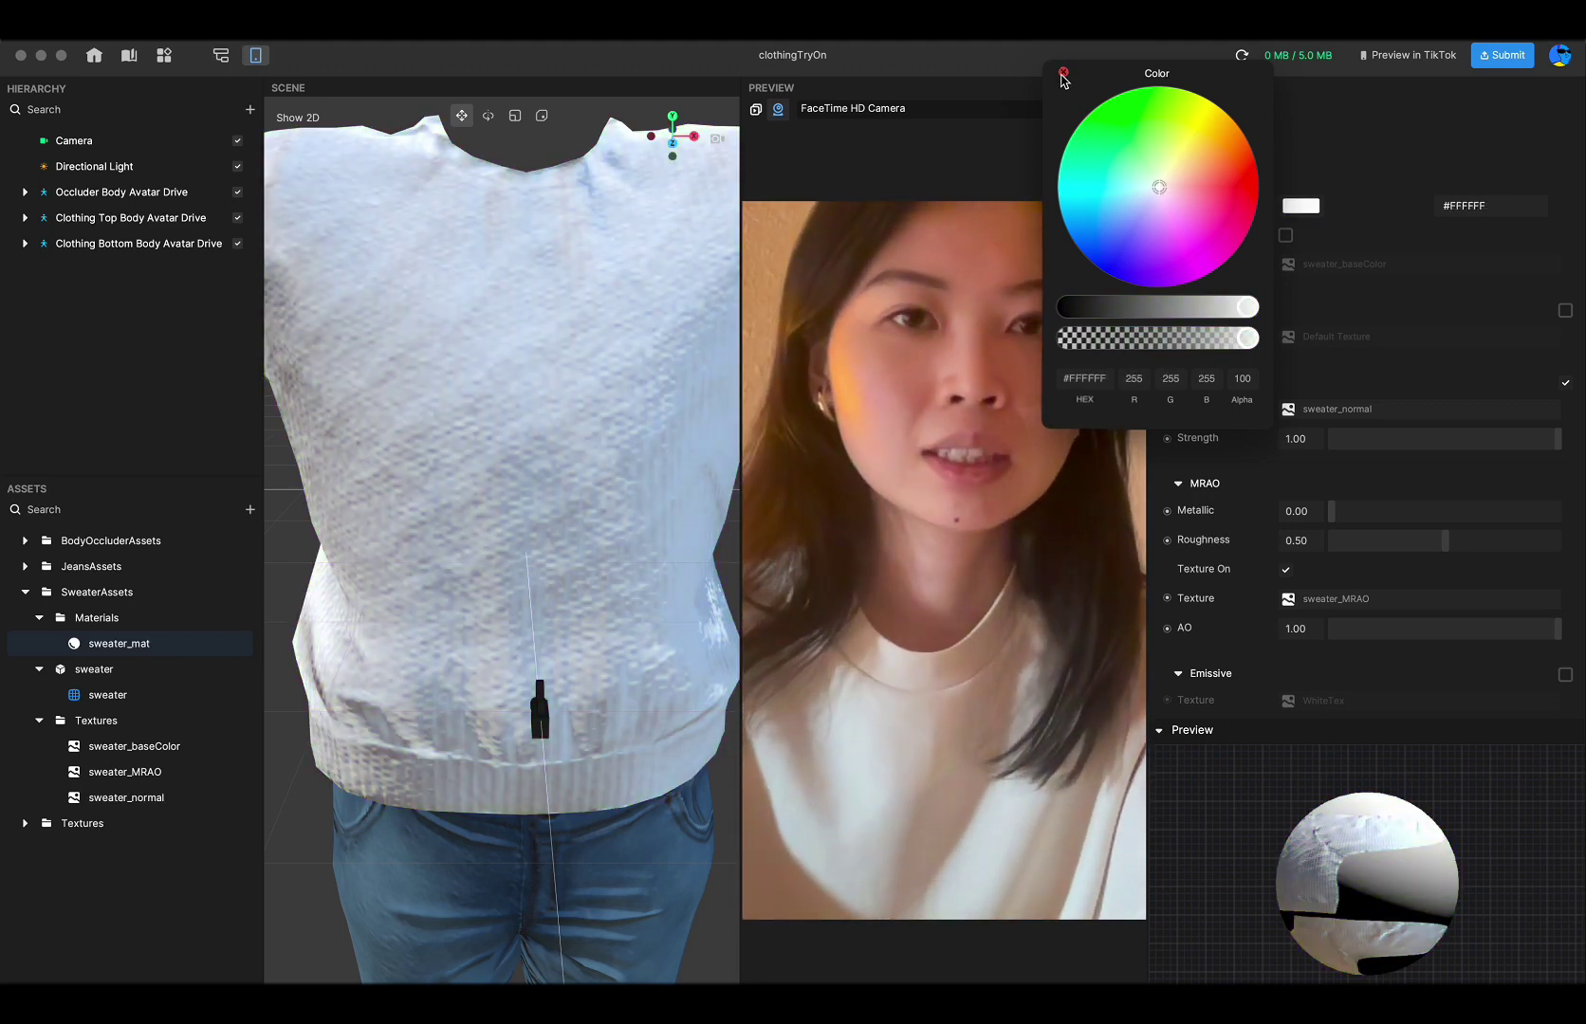
pyautogui.click(1337, 258)
pyautogui.click(1286, 235)
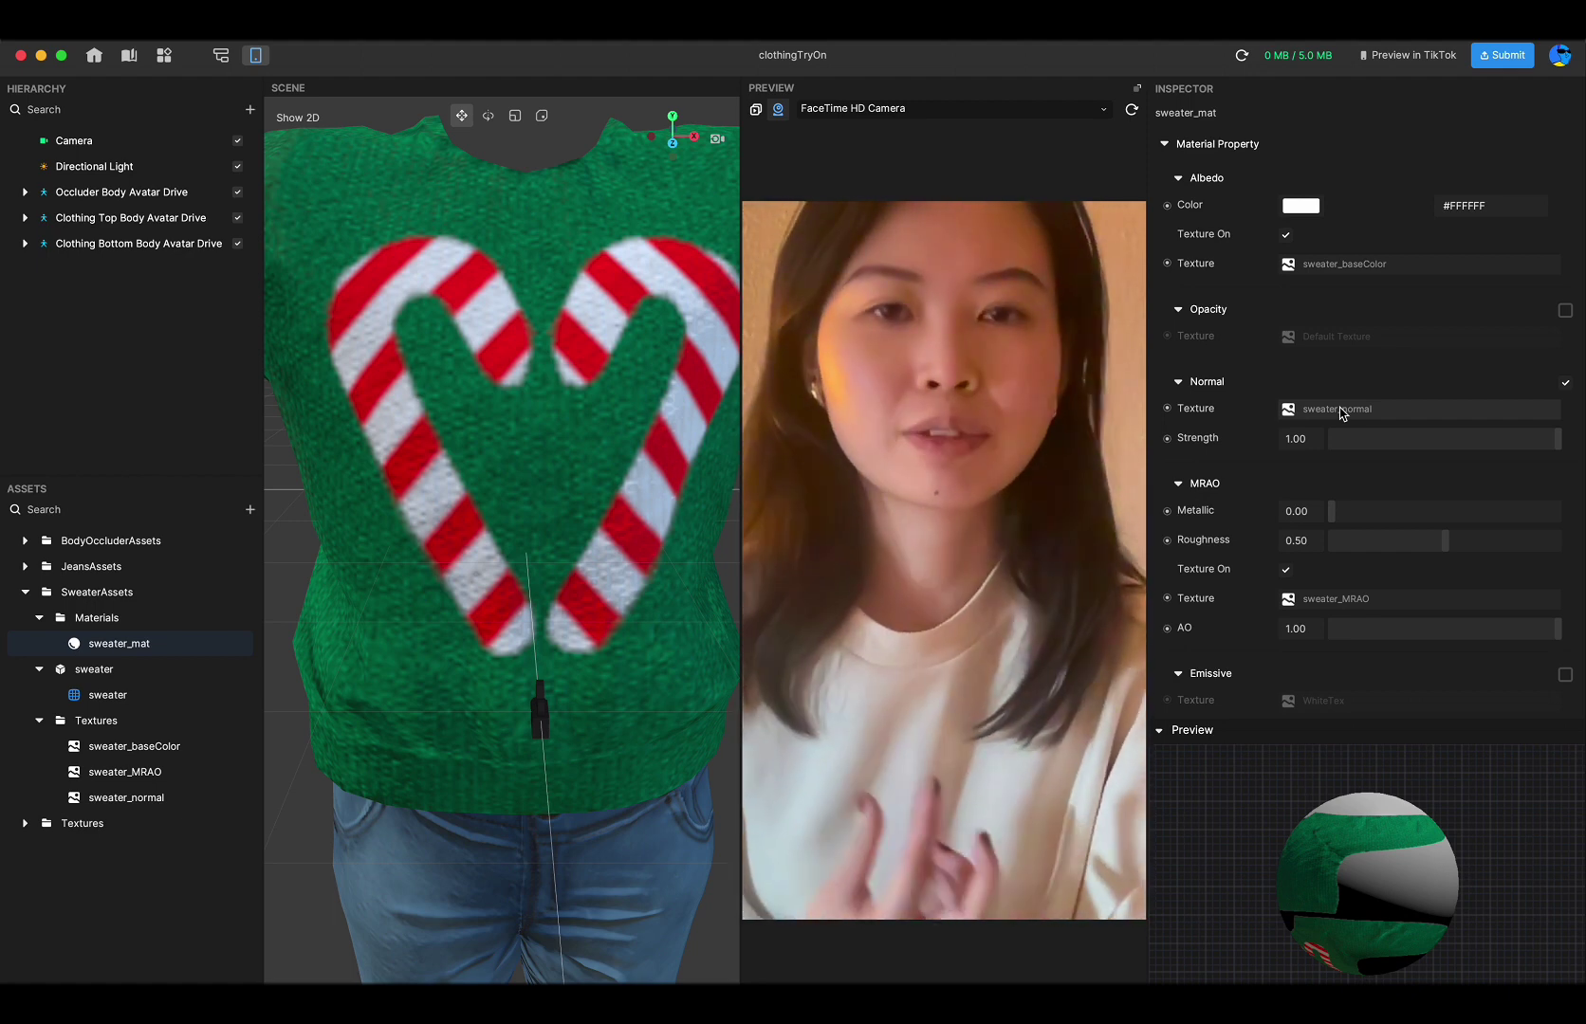
pyautogui.scroll(-2, 1345, 496)
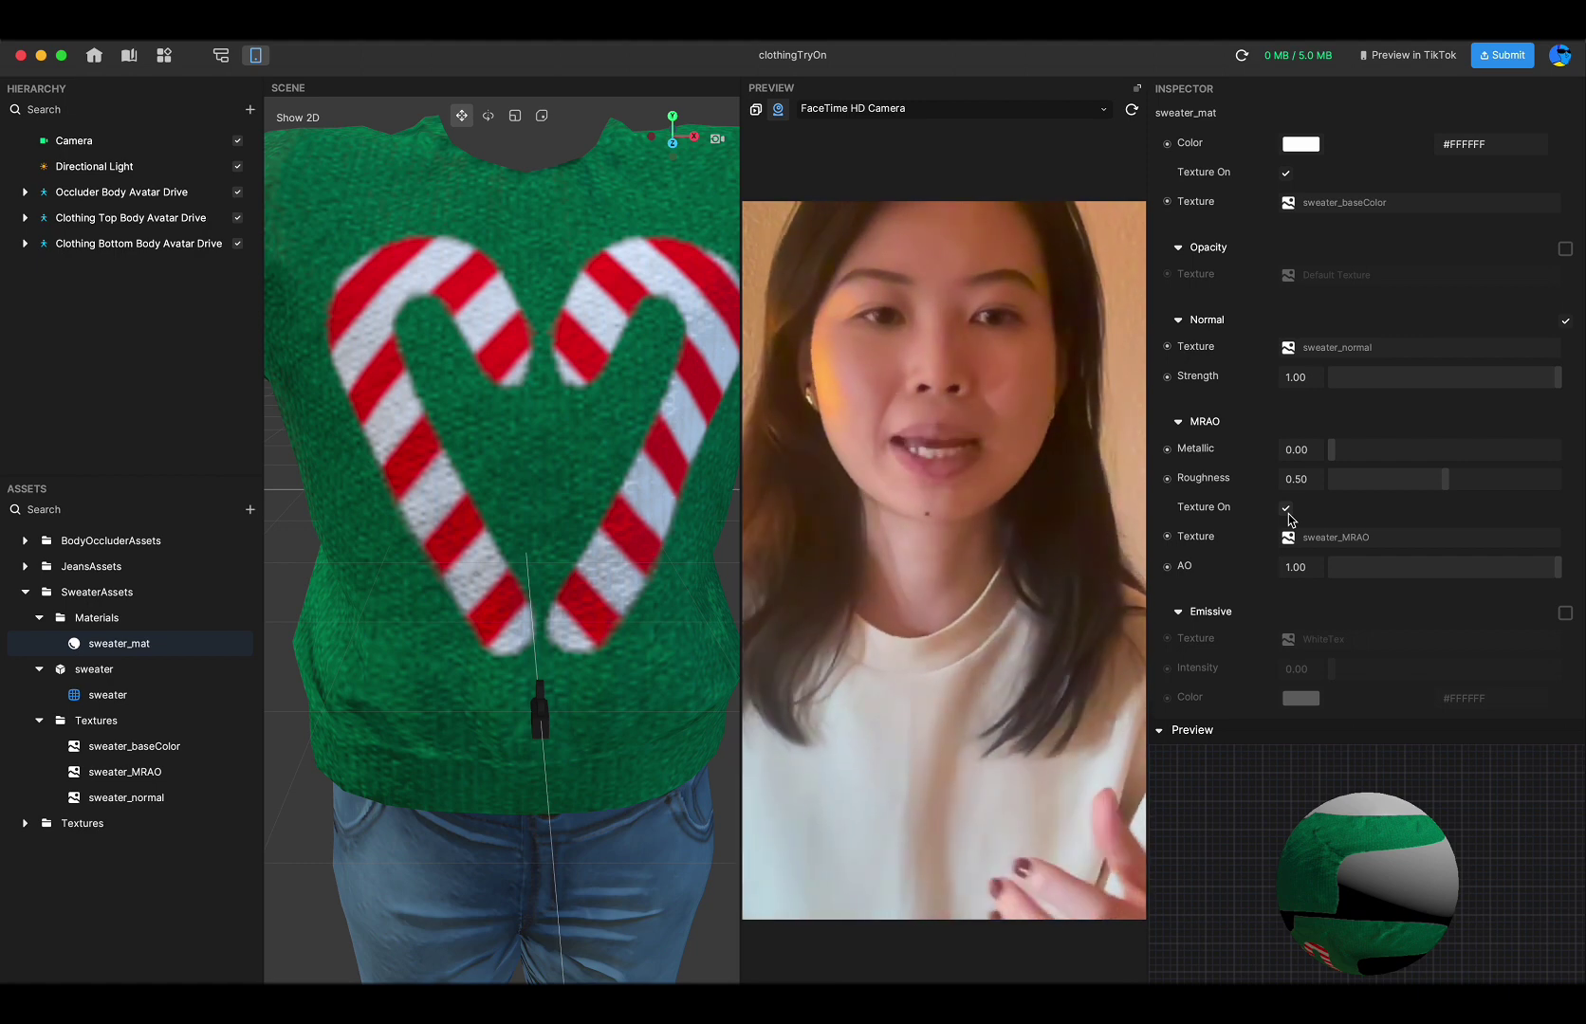
pyautogui.click(1286, 509)
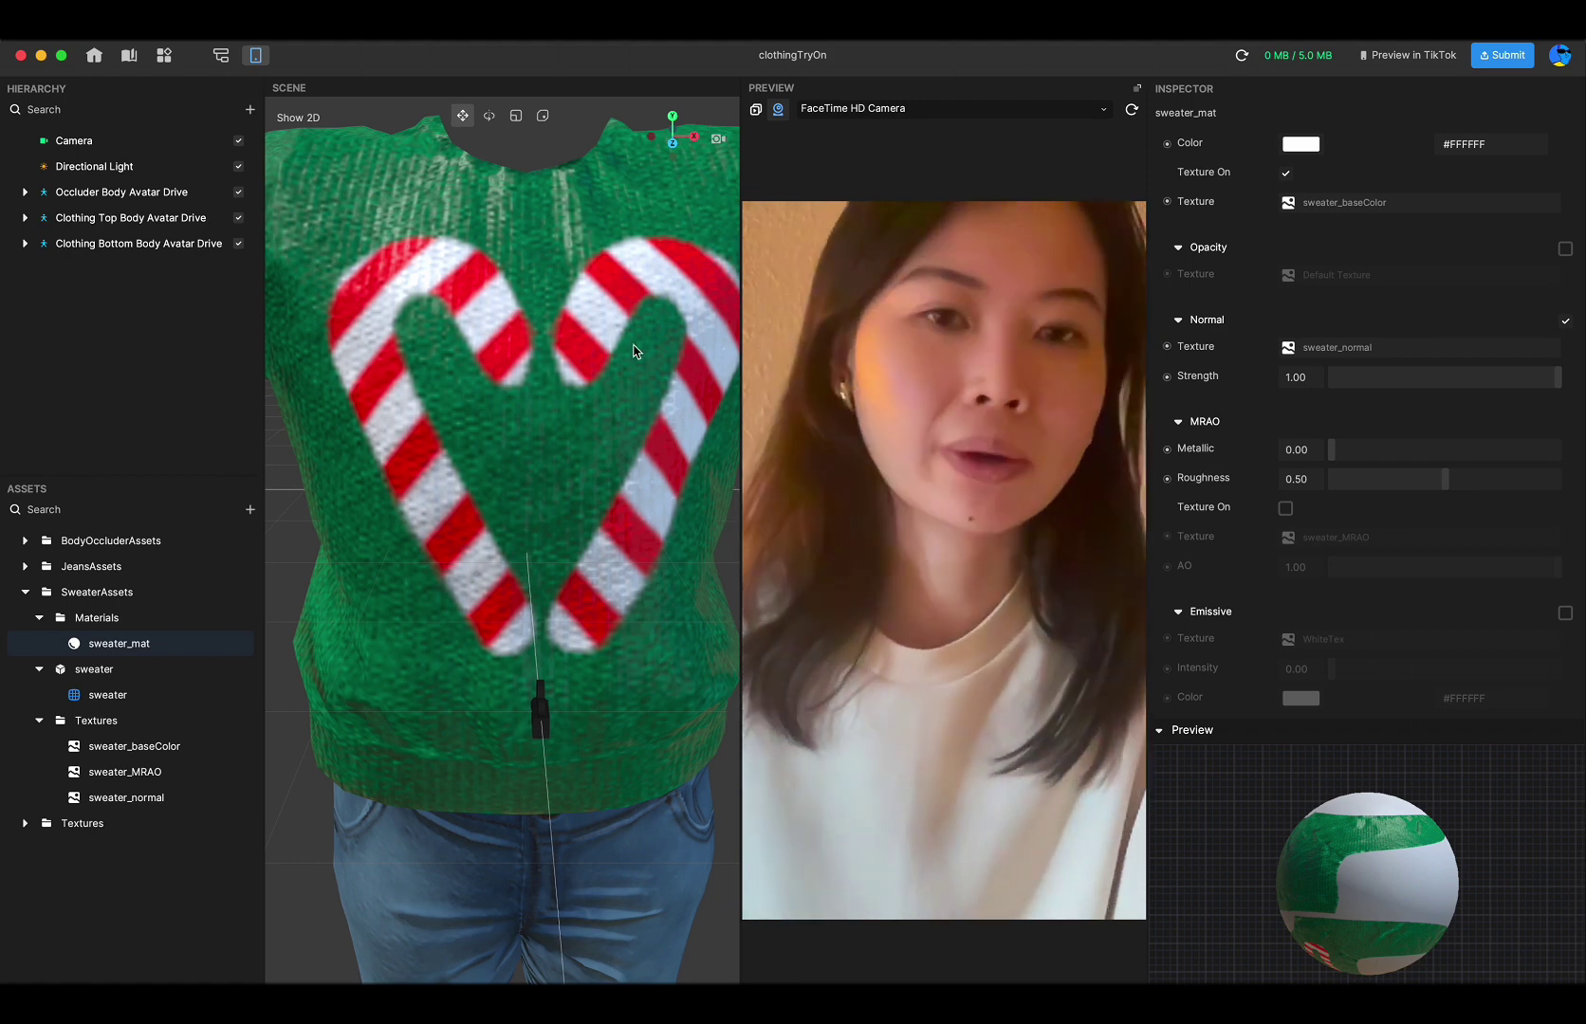
pyautogui.click(1288, 512)
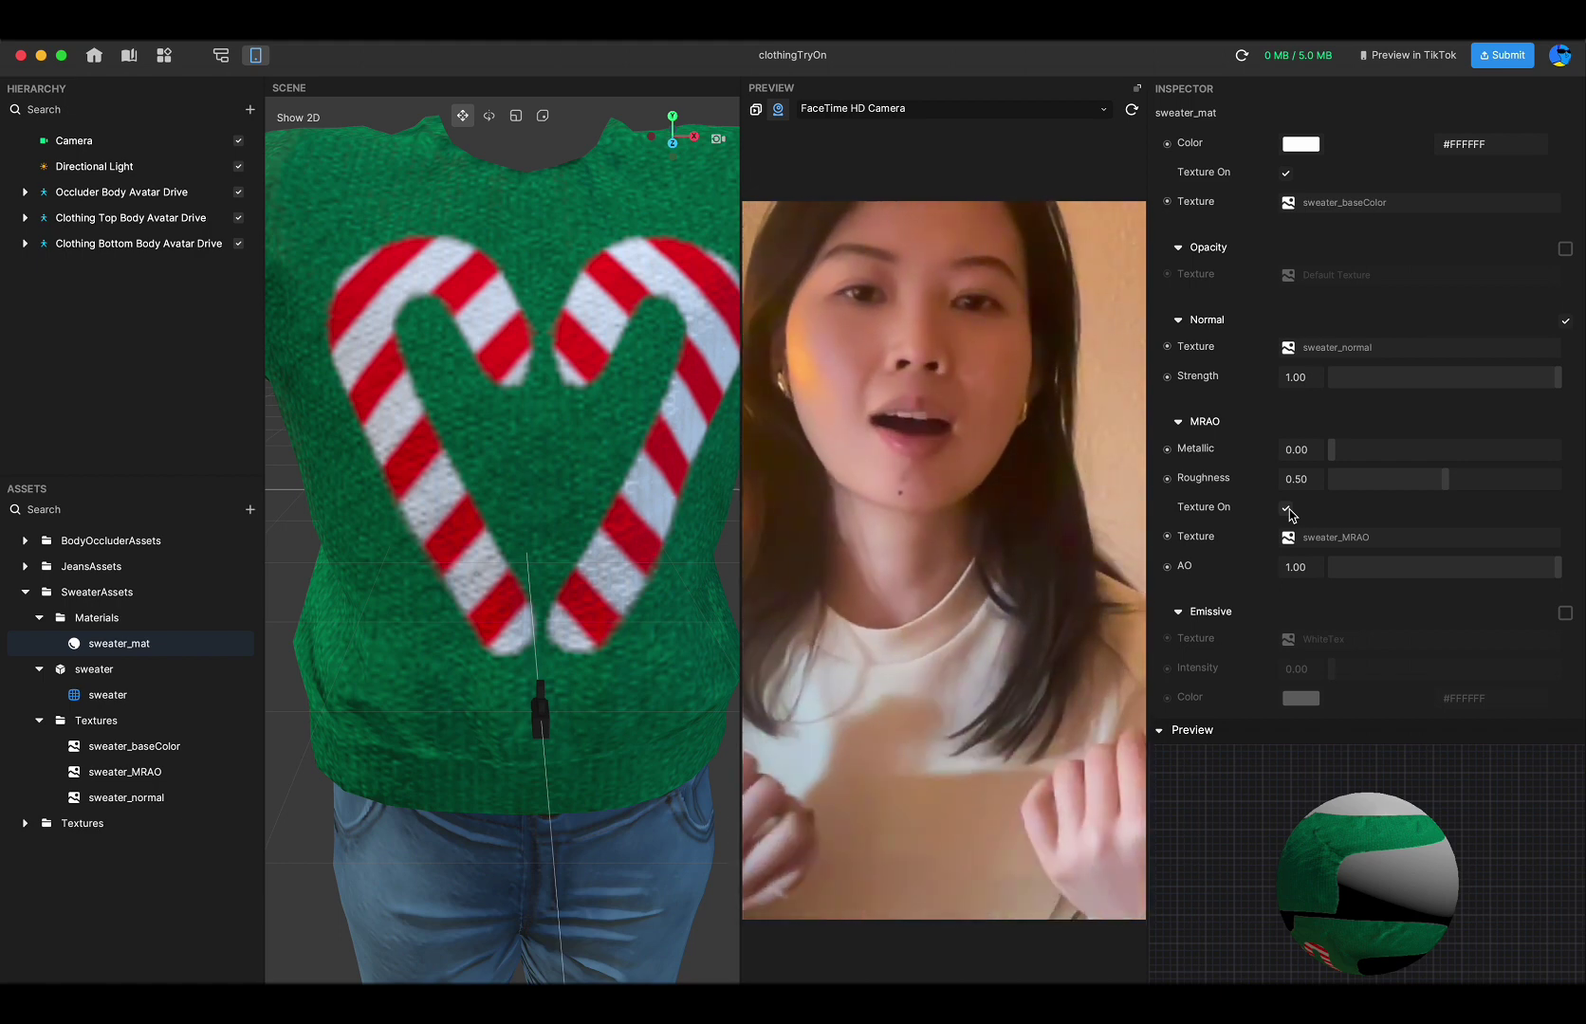
pyautogui.scroll(1, 1290, 461)
pyautogui.scroll(5, 1288, 432)
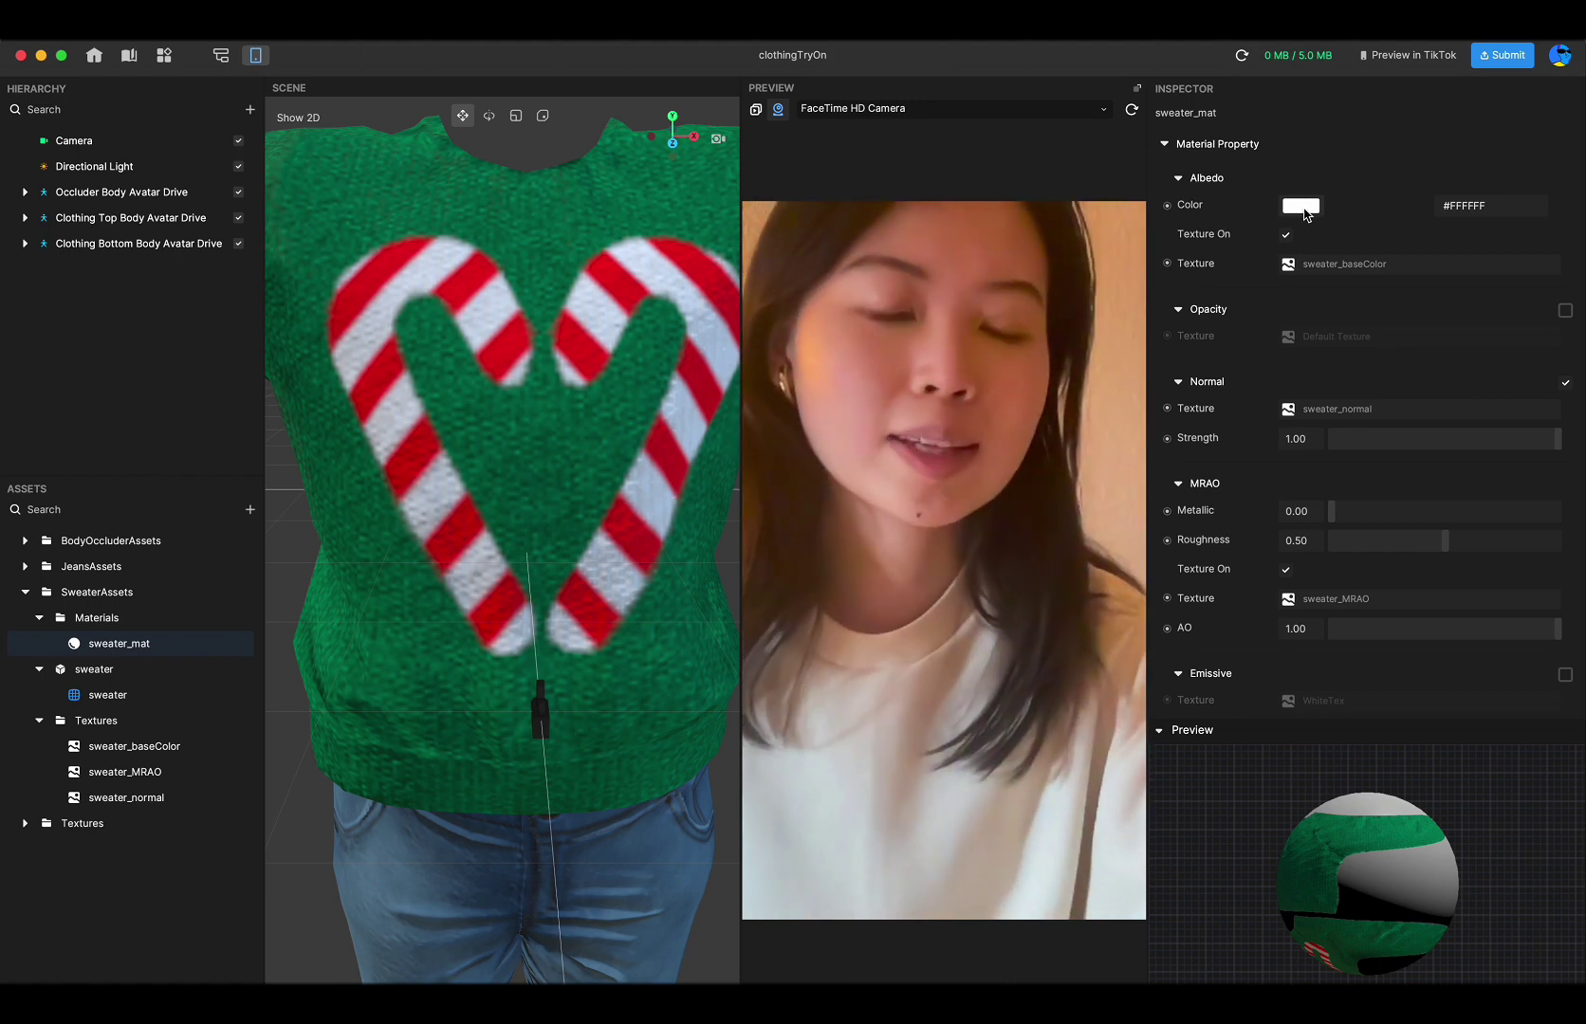
# Tint sweater_mat's Albedo Color to a very pale, near-white shade
pyautogui.click(1305, 214)
pyautogui.moveTo(1221, 212); pyautogui.dragTo(1154, 186)
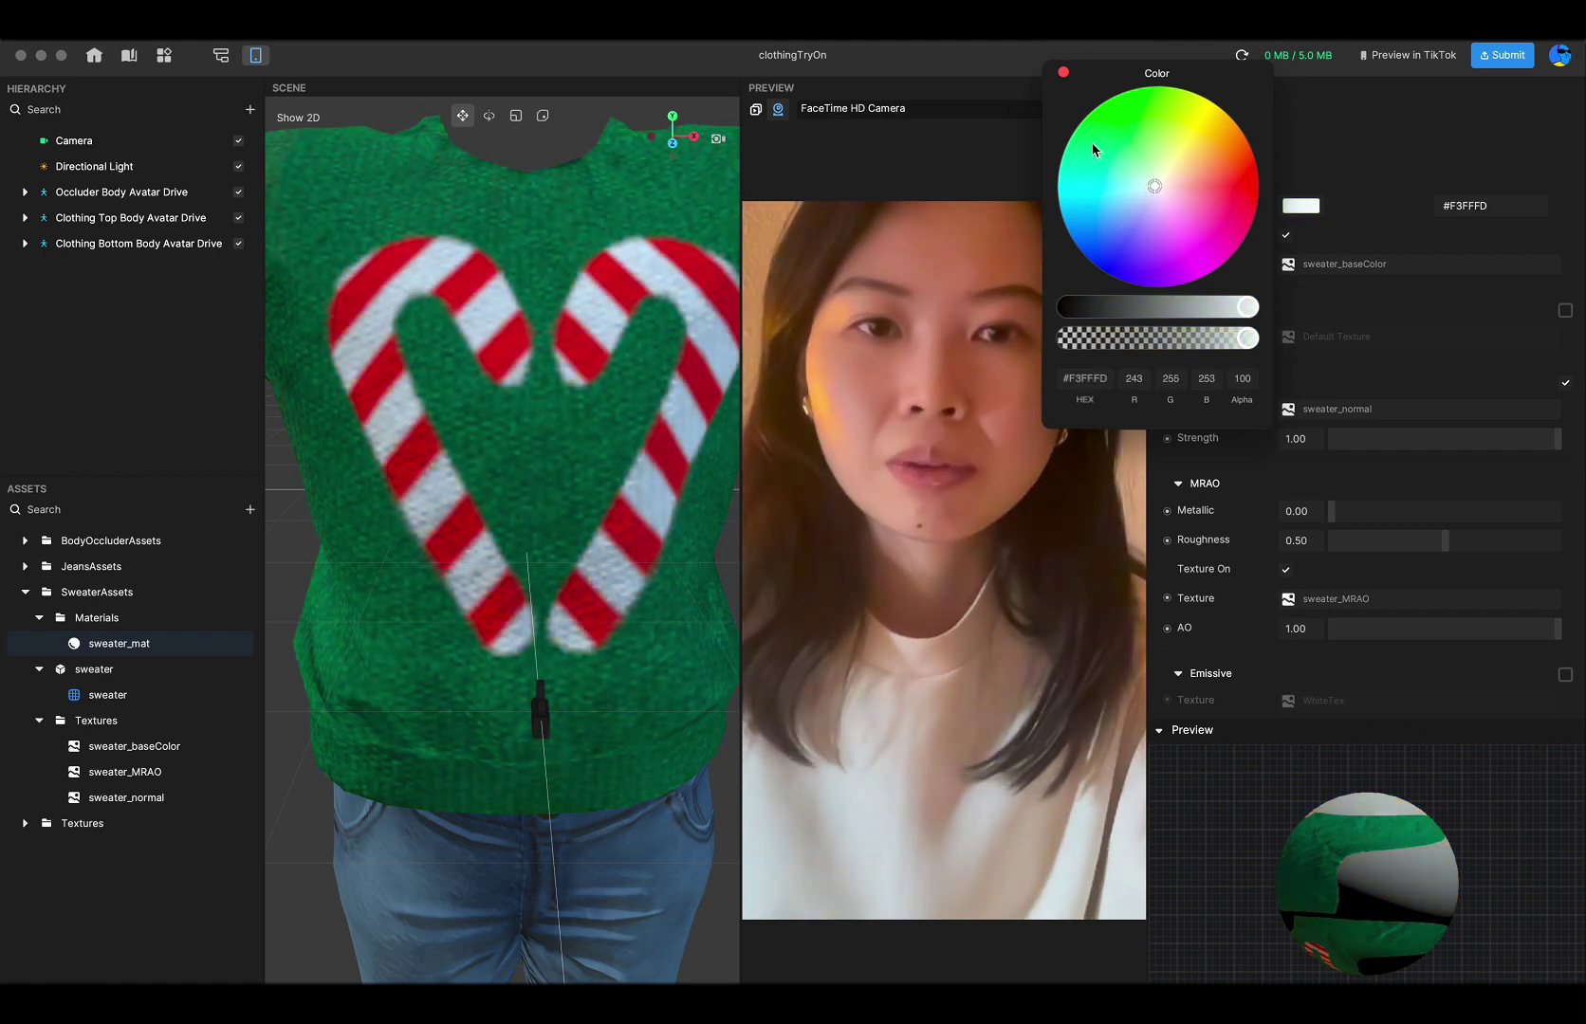
pyautogui.click(1063, 73)
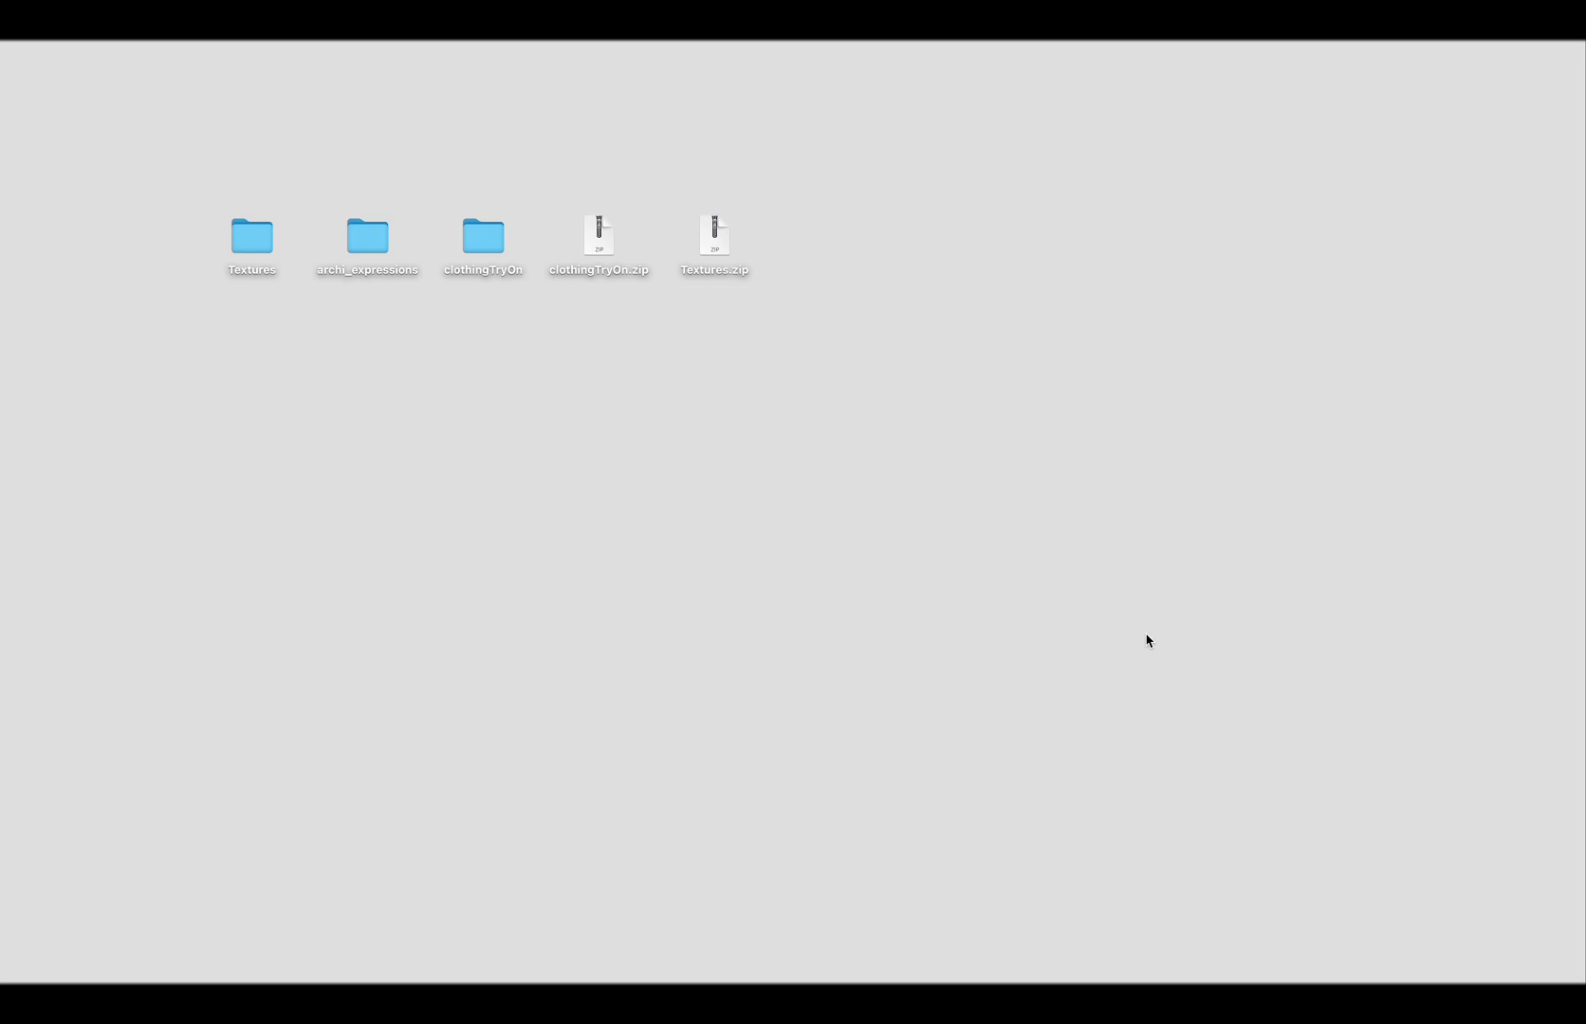
# Switch to the full-screen Figma space showing the mySweater sticker frame
pyautogui.hotkey('ctrl', 'Right')
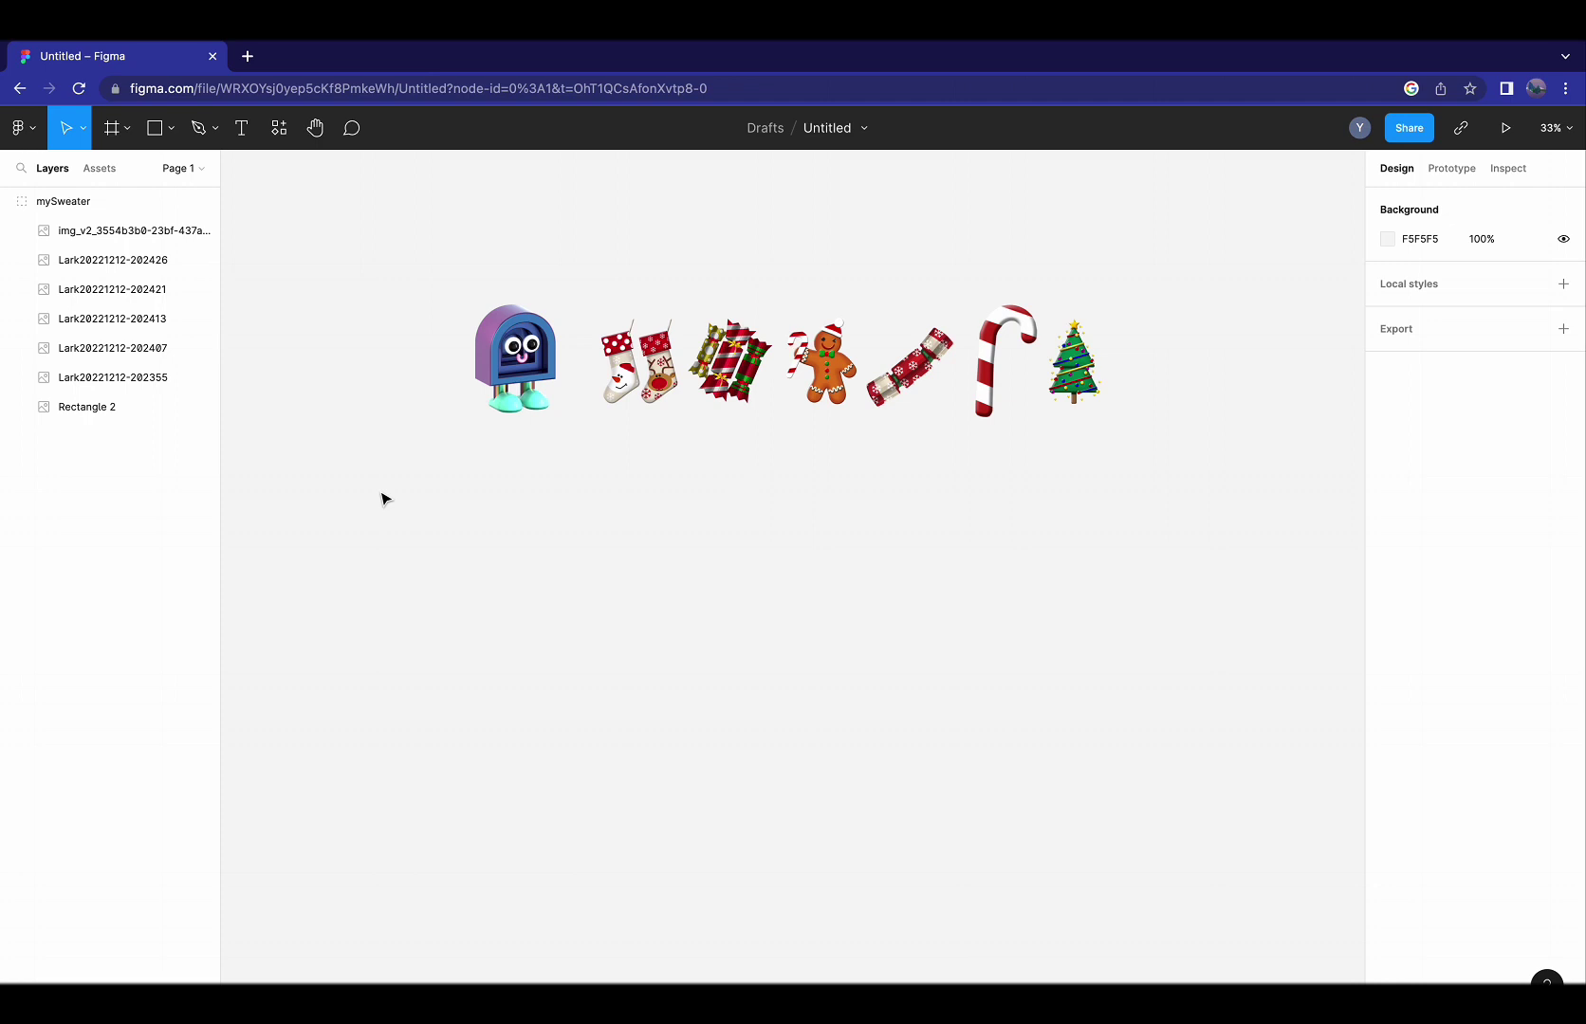
# Pan across the mySweater sticker row in Figma, then go back to the desktop
pyautogui.scroll(-3, 383, 498)
pyautogui.hscroll(3, 383, 497)
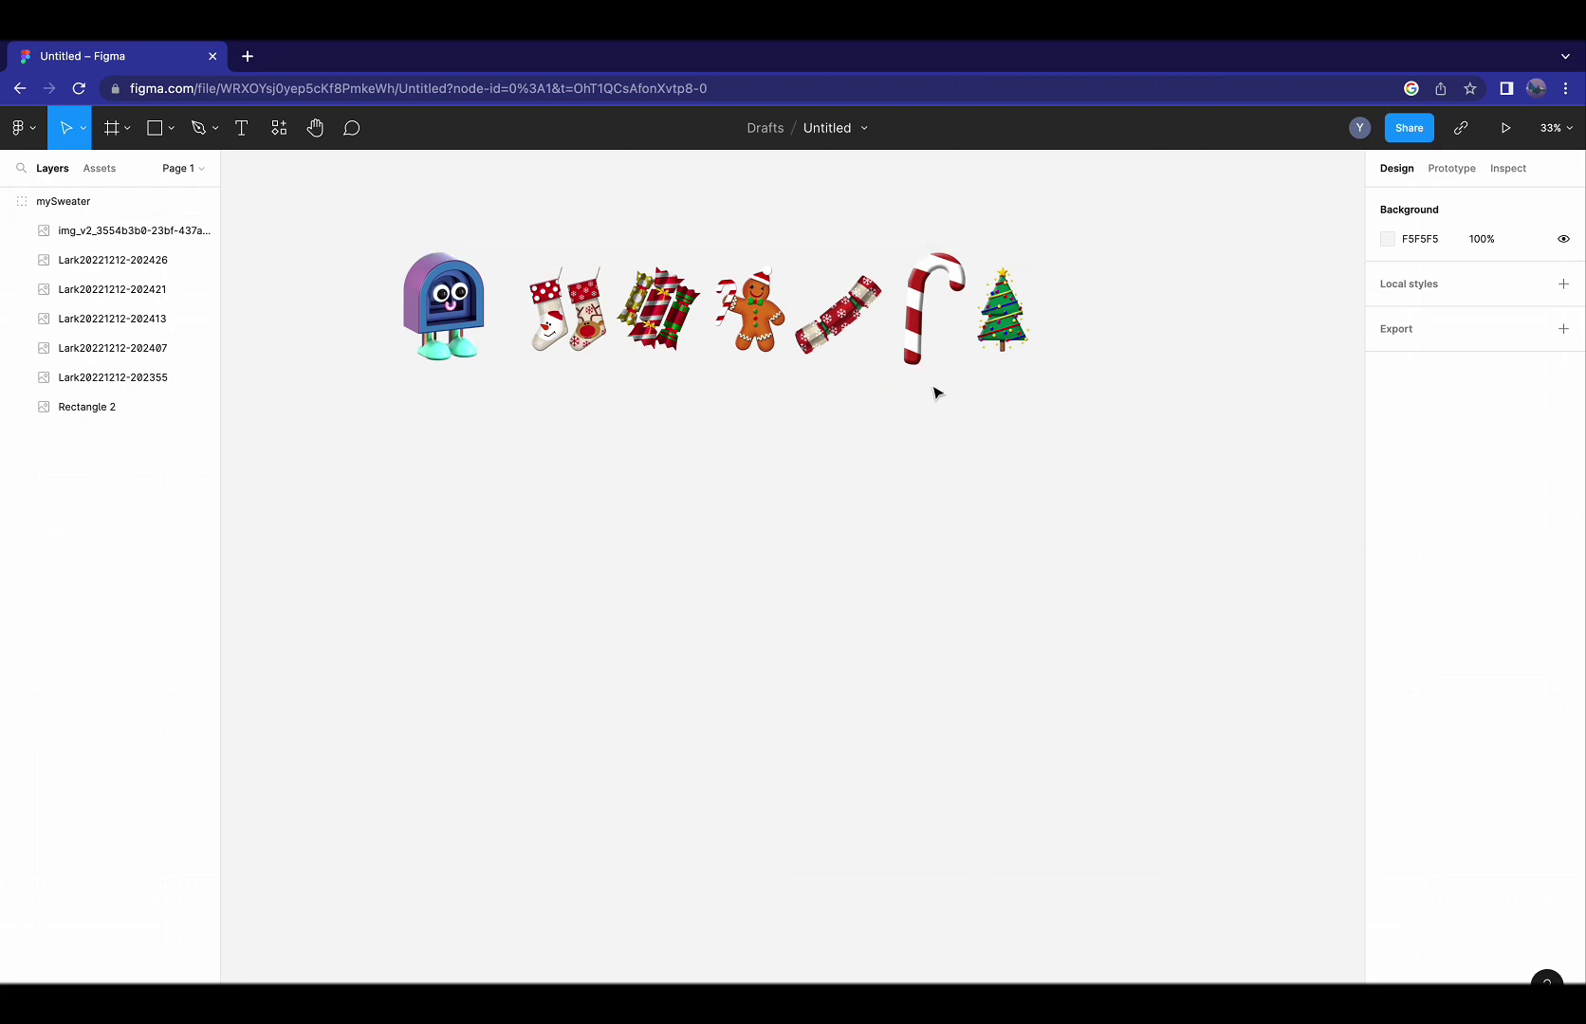
pyautogui.hotkey('ctrl', 'Left')
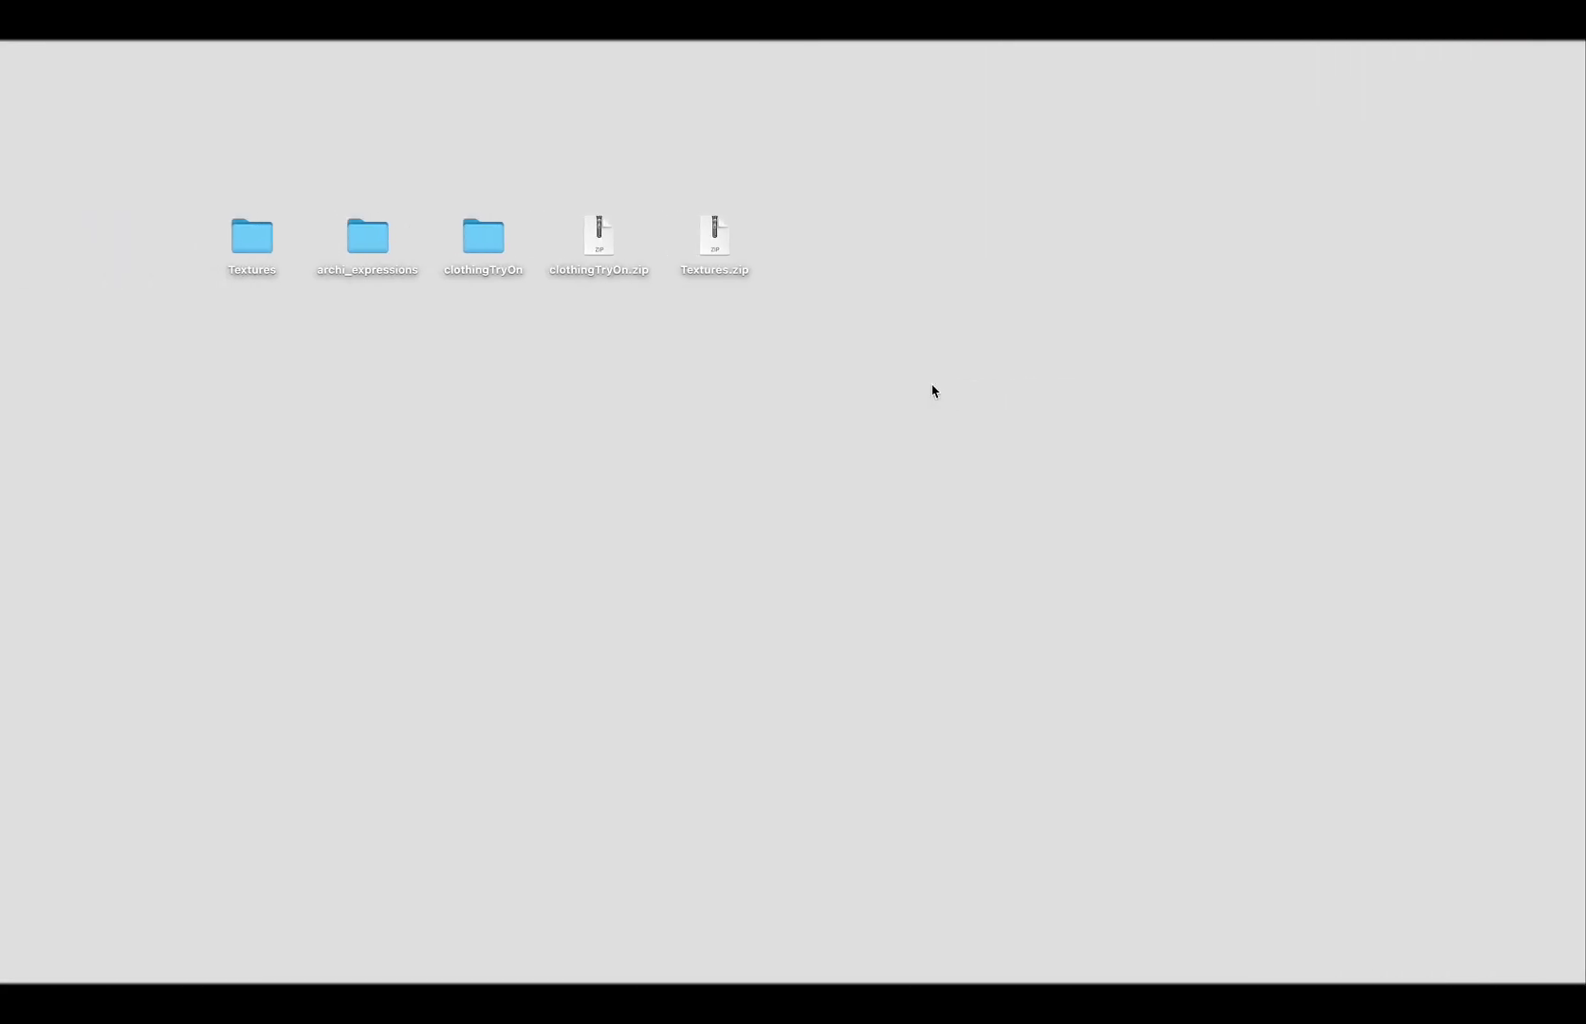
# Open the Textures folder and preview sweater_baseColor_plain.png
pyautogui.doubleClick(262, 249)
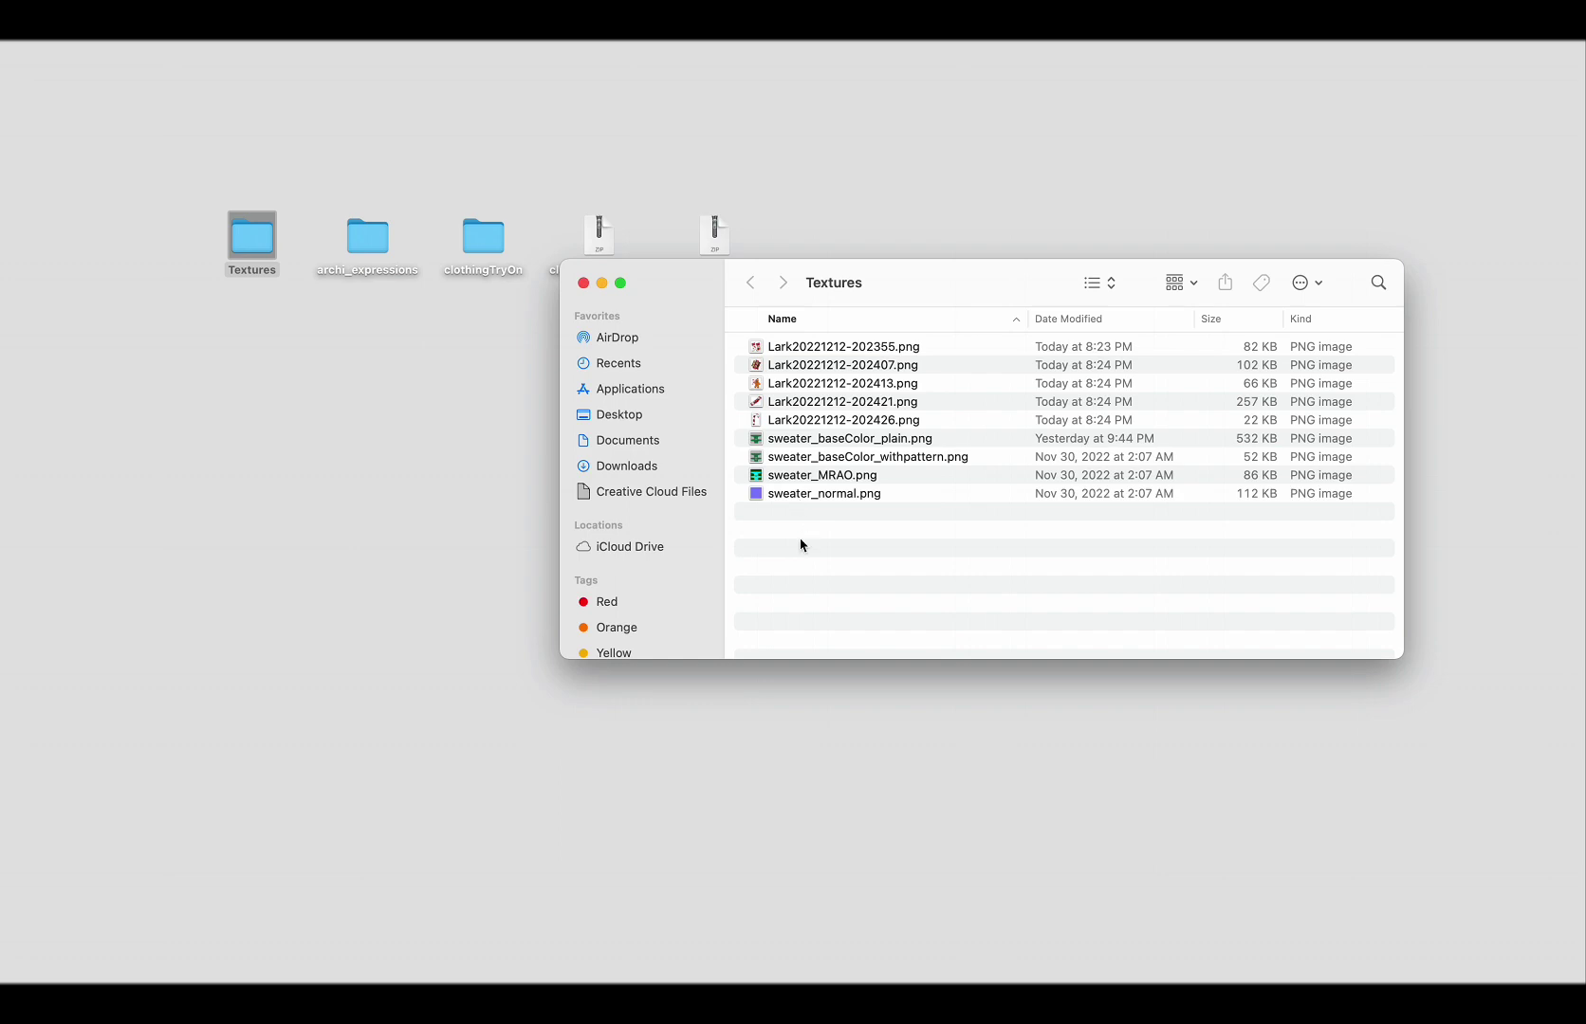
pyautogui.doubleClick(881, 438)
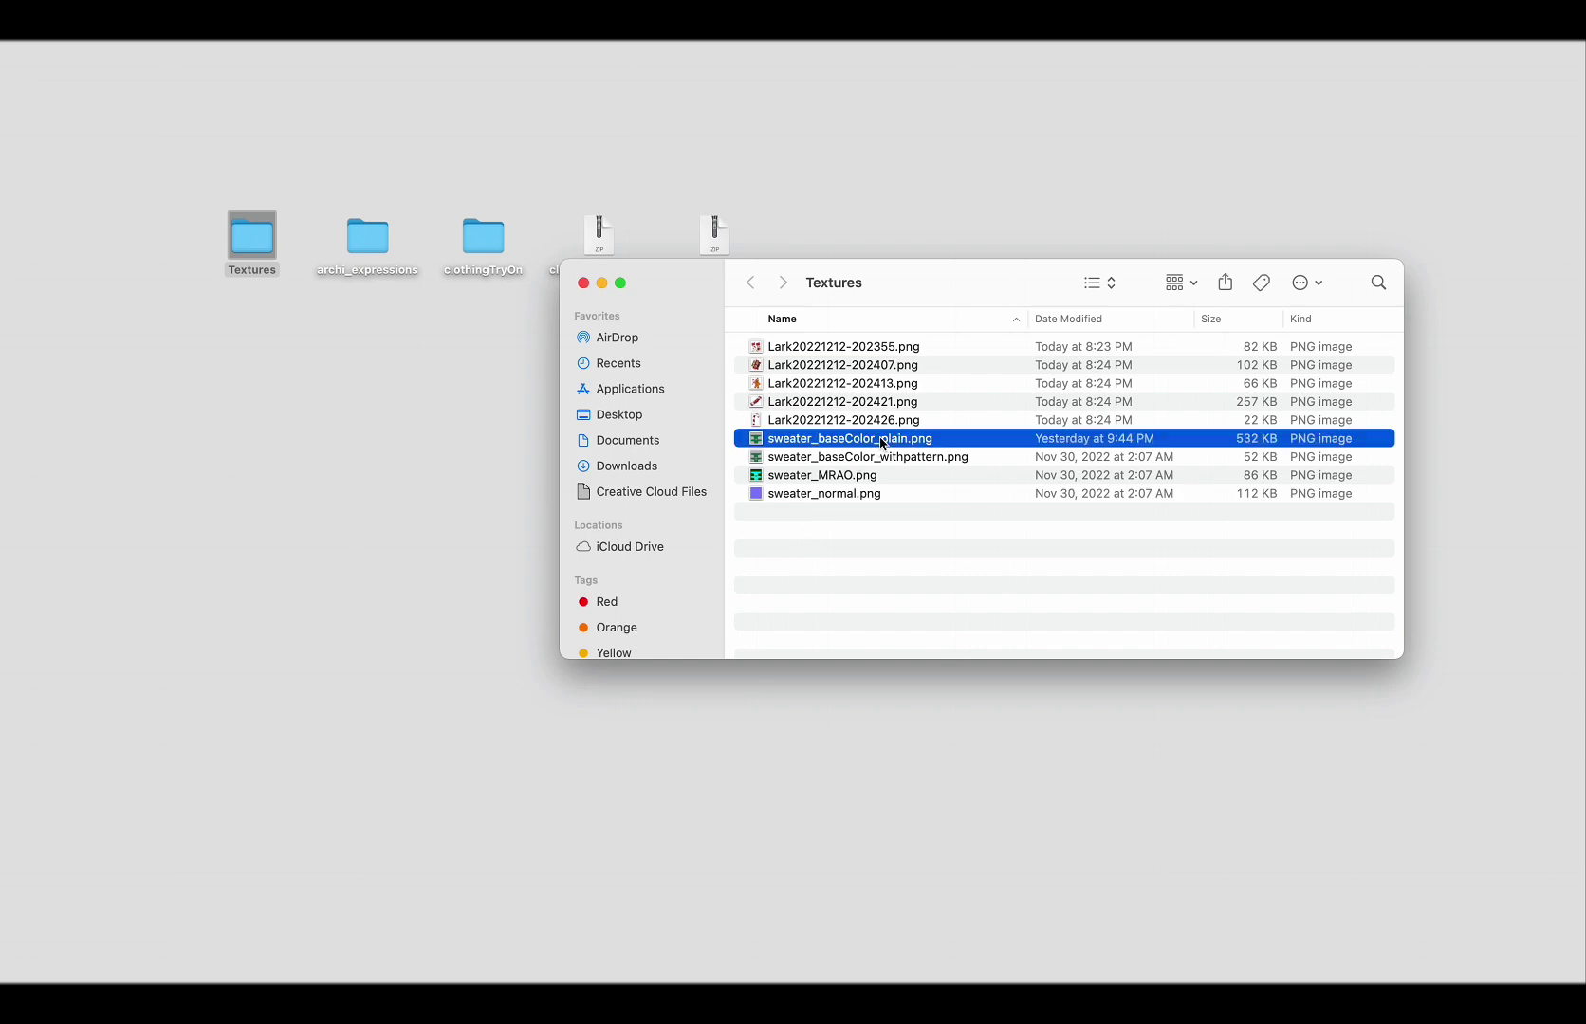
pyautogui.click(959, 537)
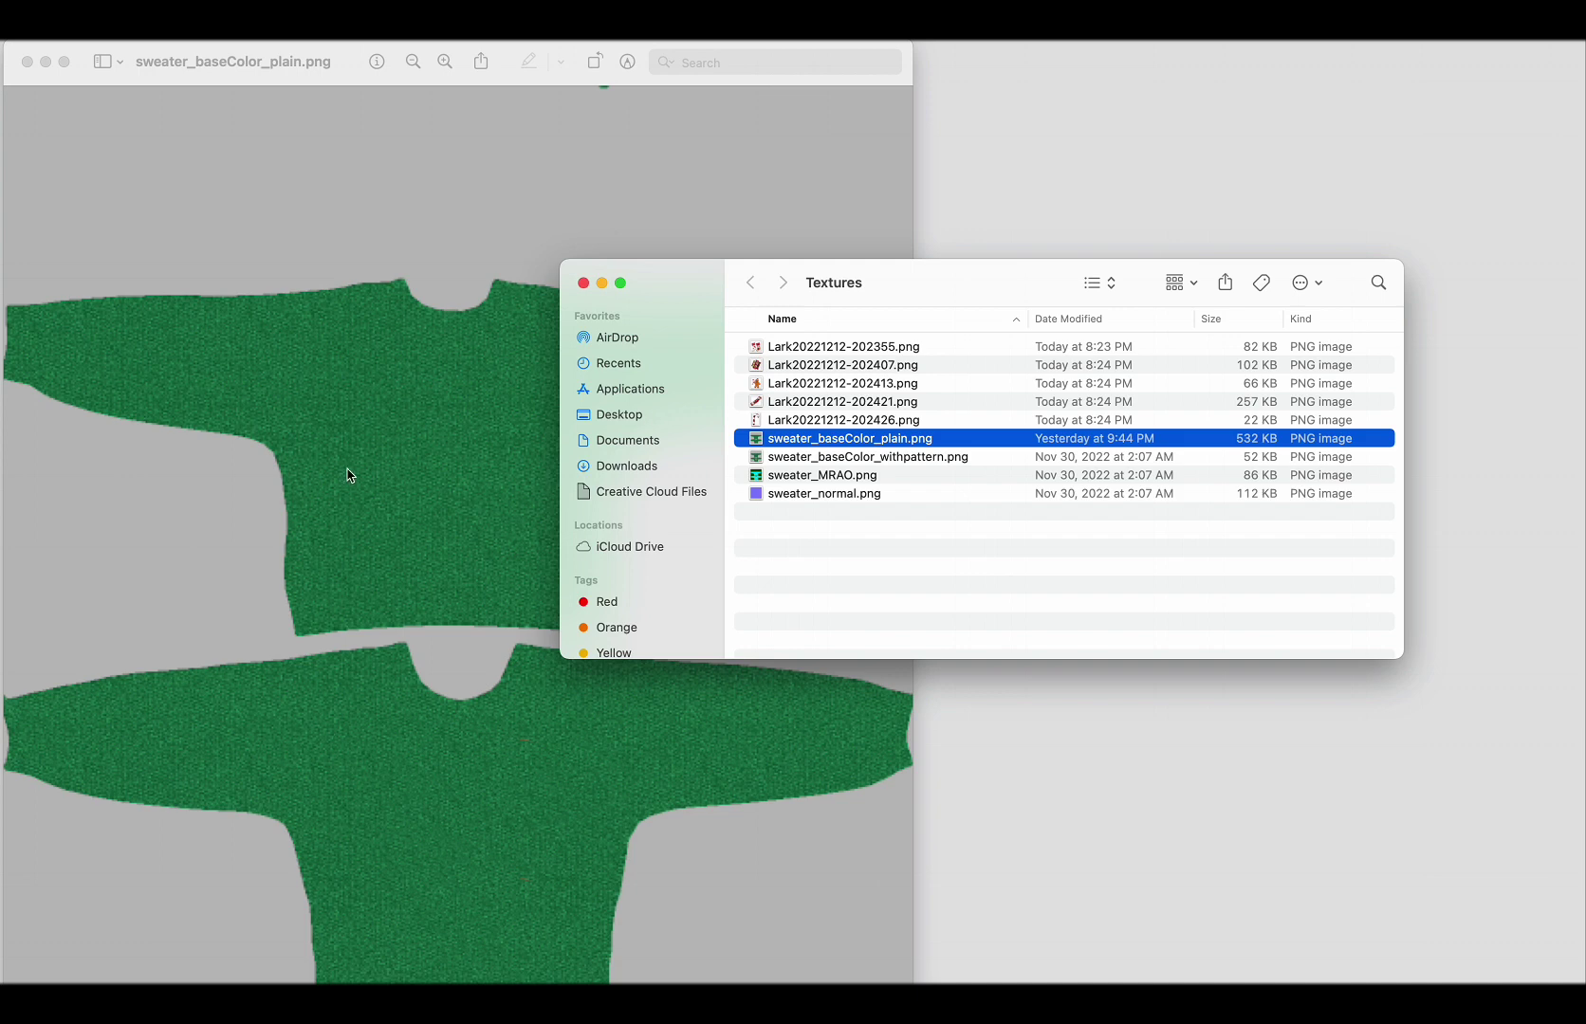
pyautogui.click(584, 284)
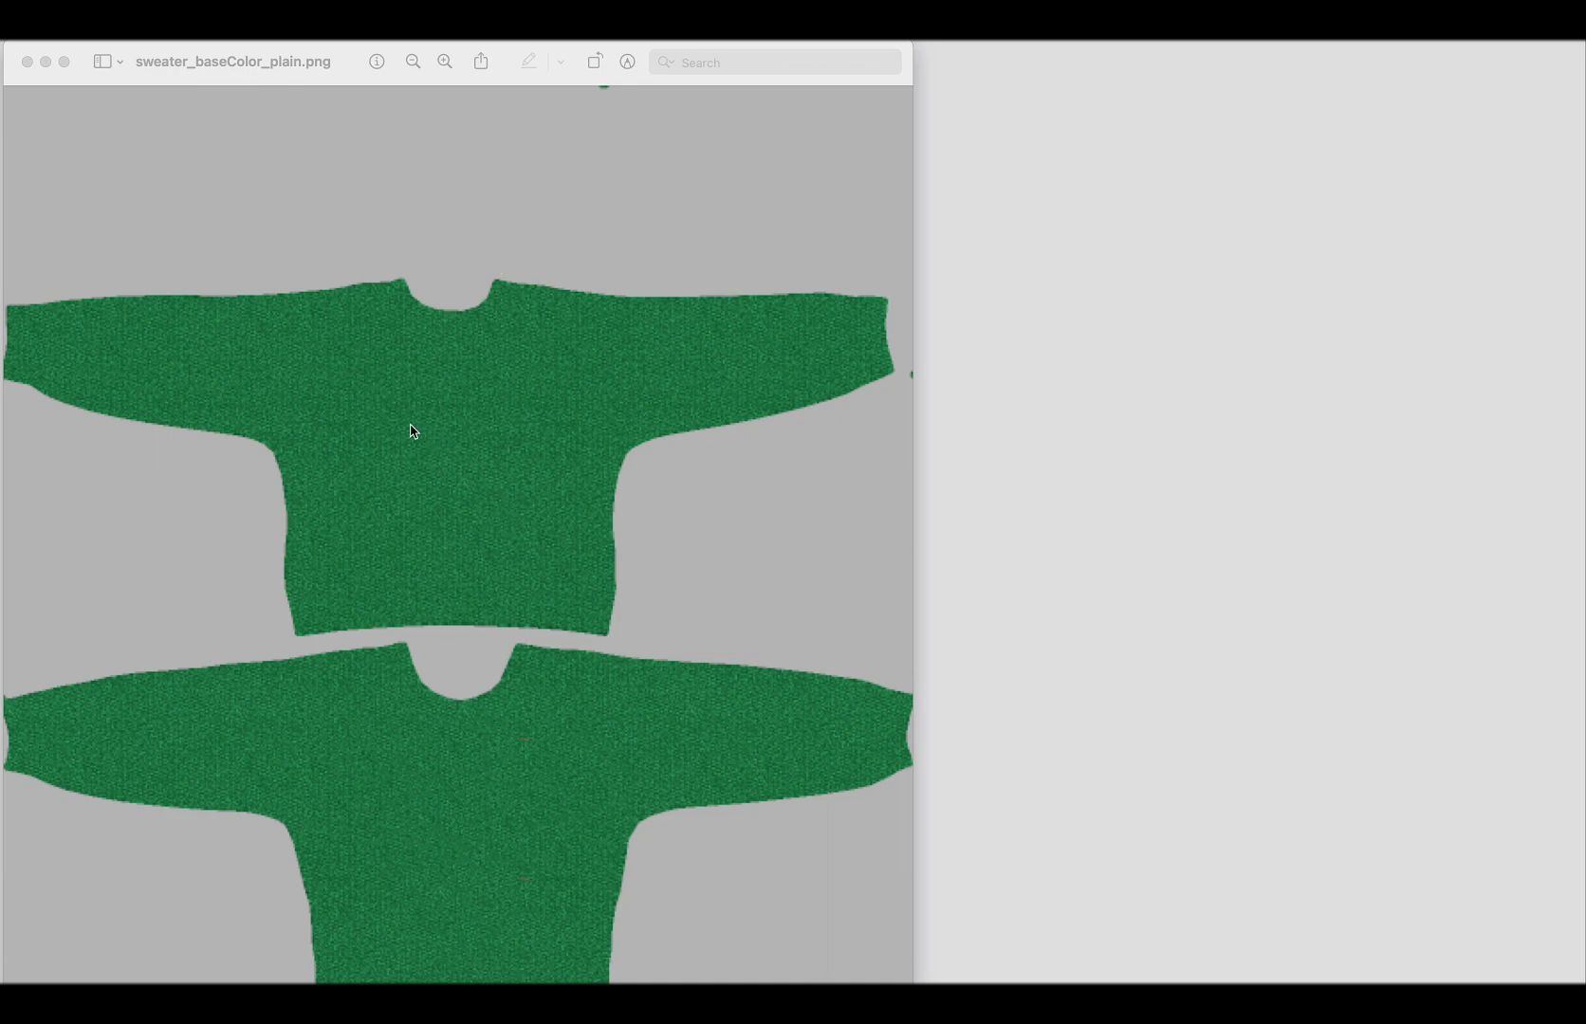
pyautogui.moveTo(131, 55); pyautogui.dragTo(757, 45)
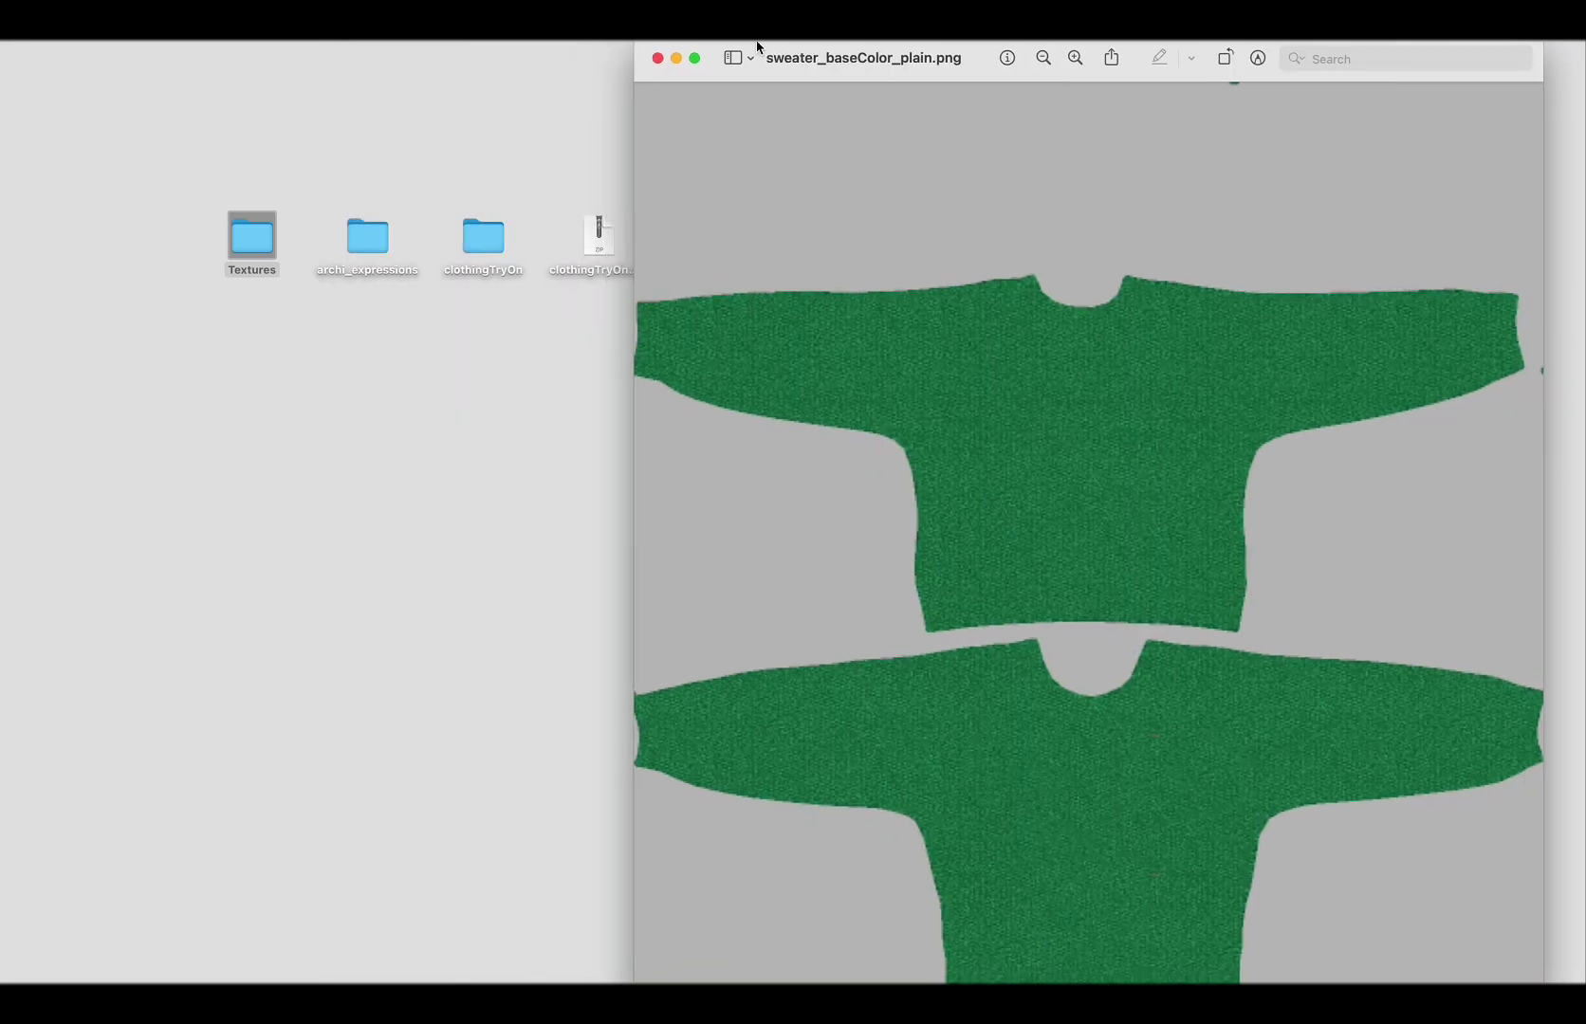
# Compare it with sweater_baseColor_withpattern.png, close both previews, and select the plain file
pyautogui.doubleClick(250, 234)
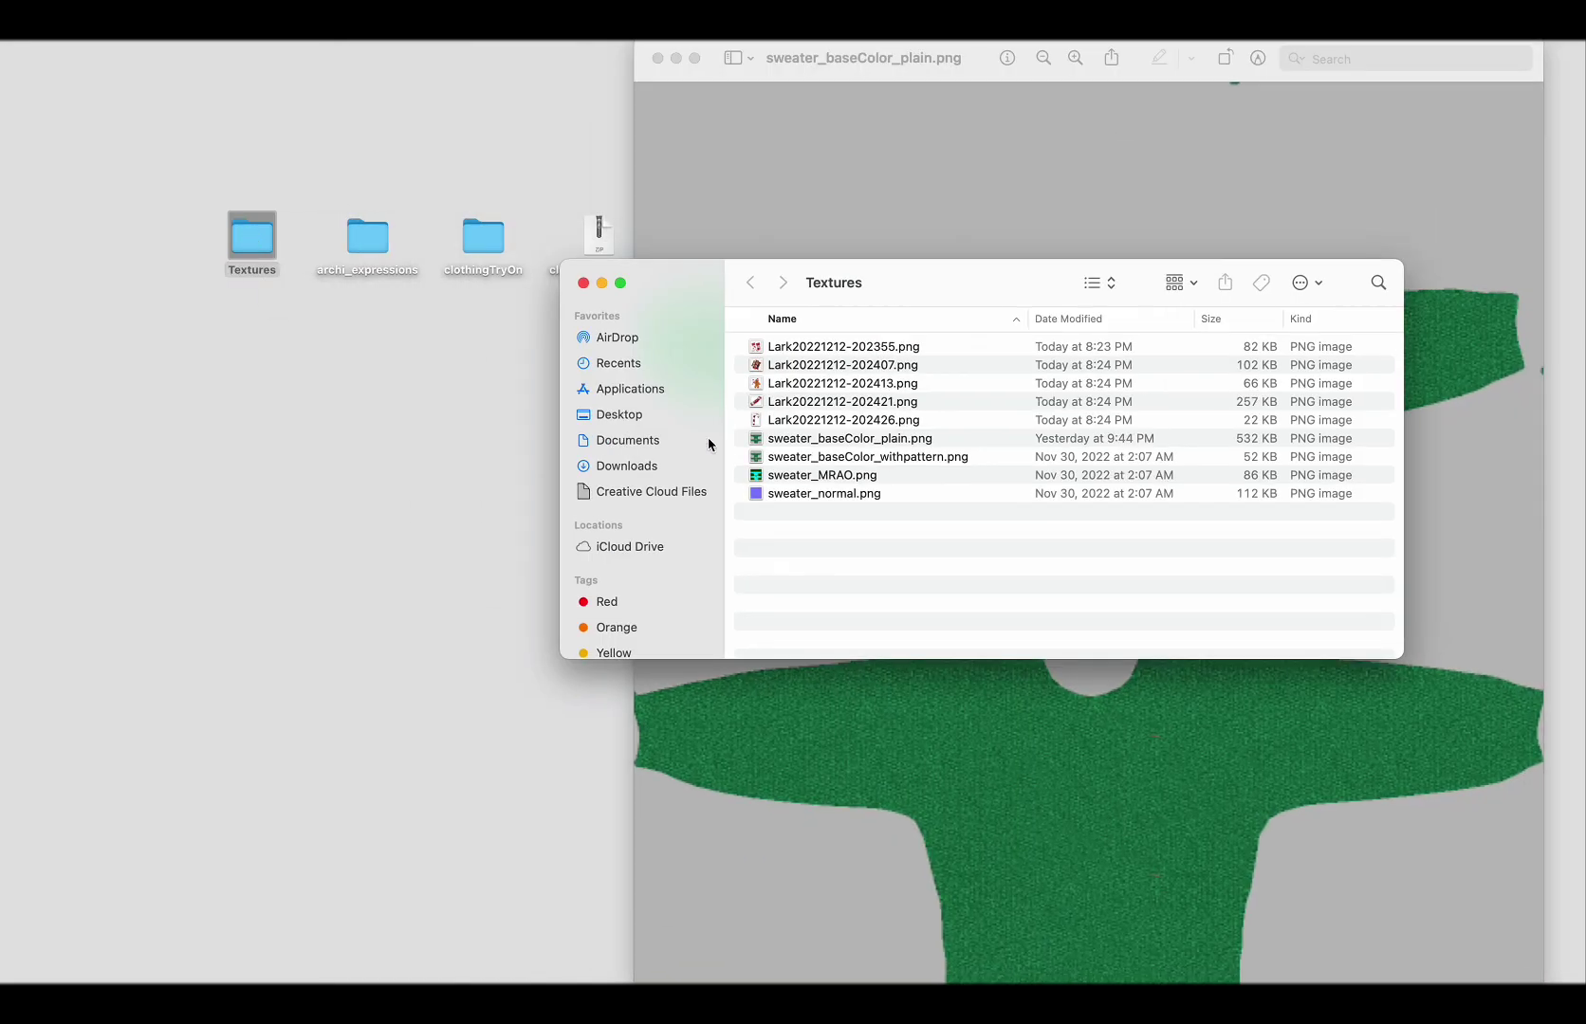
pyautogui.doubleClick(780, 457)
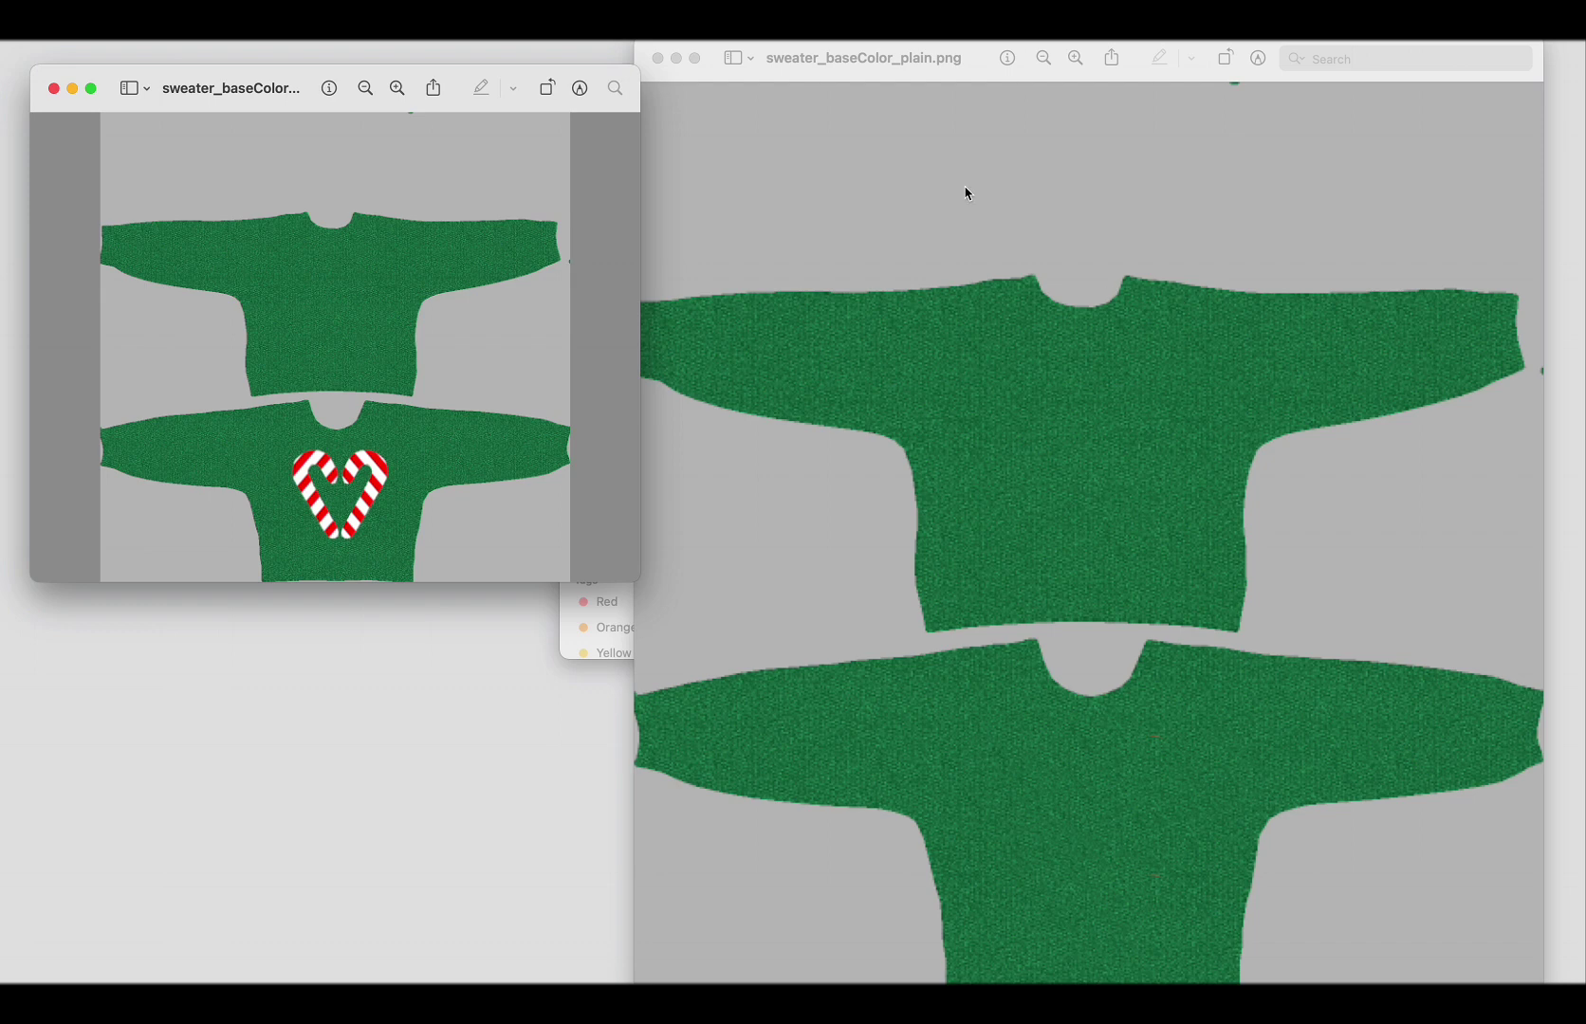
pyautogui.click(657, 58)
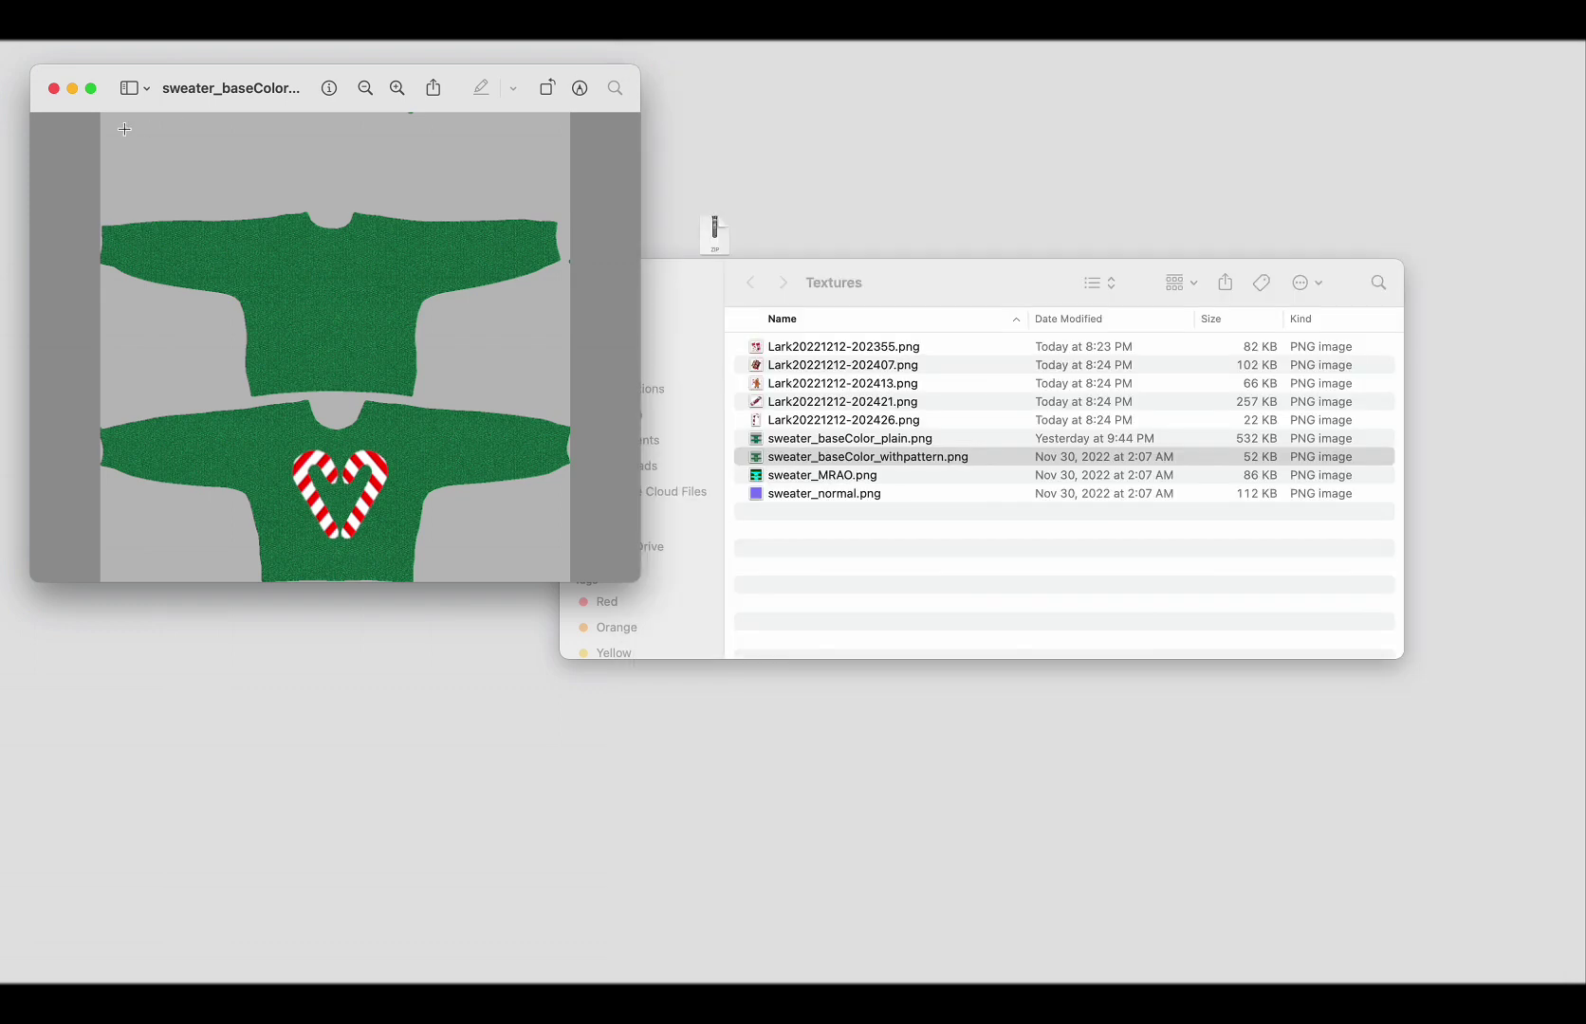
pyautogui.click(49, 91)
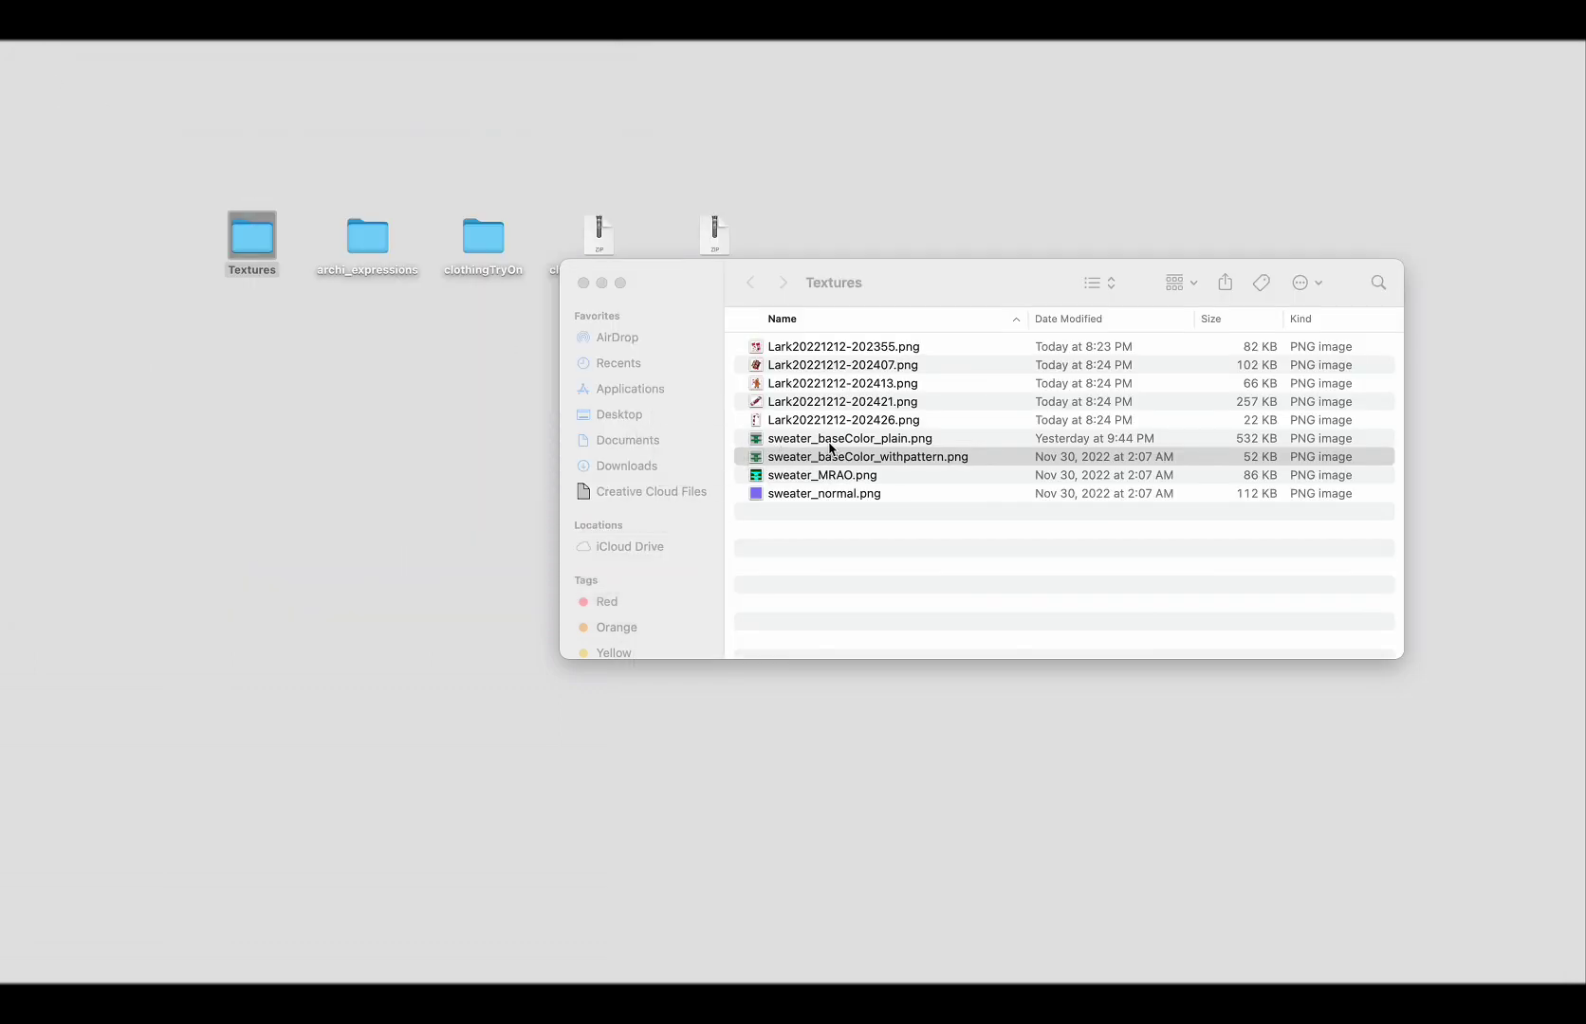
pyautogui.click(830, 441)
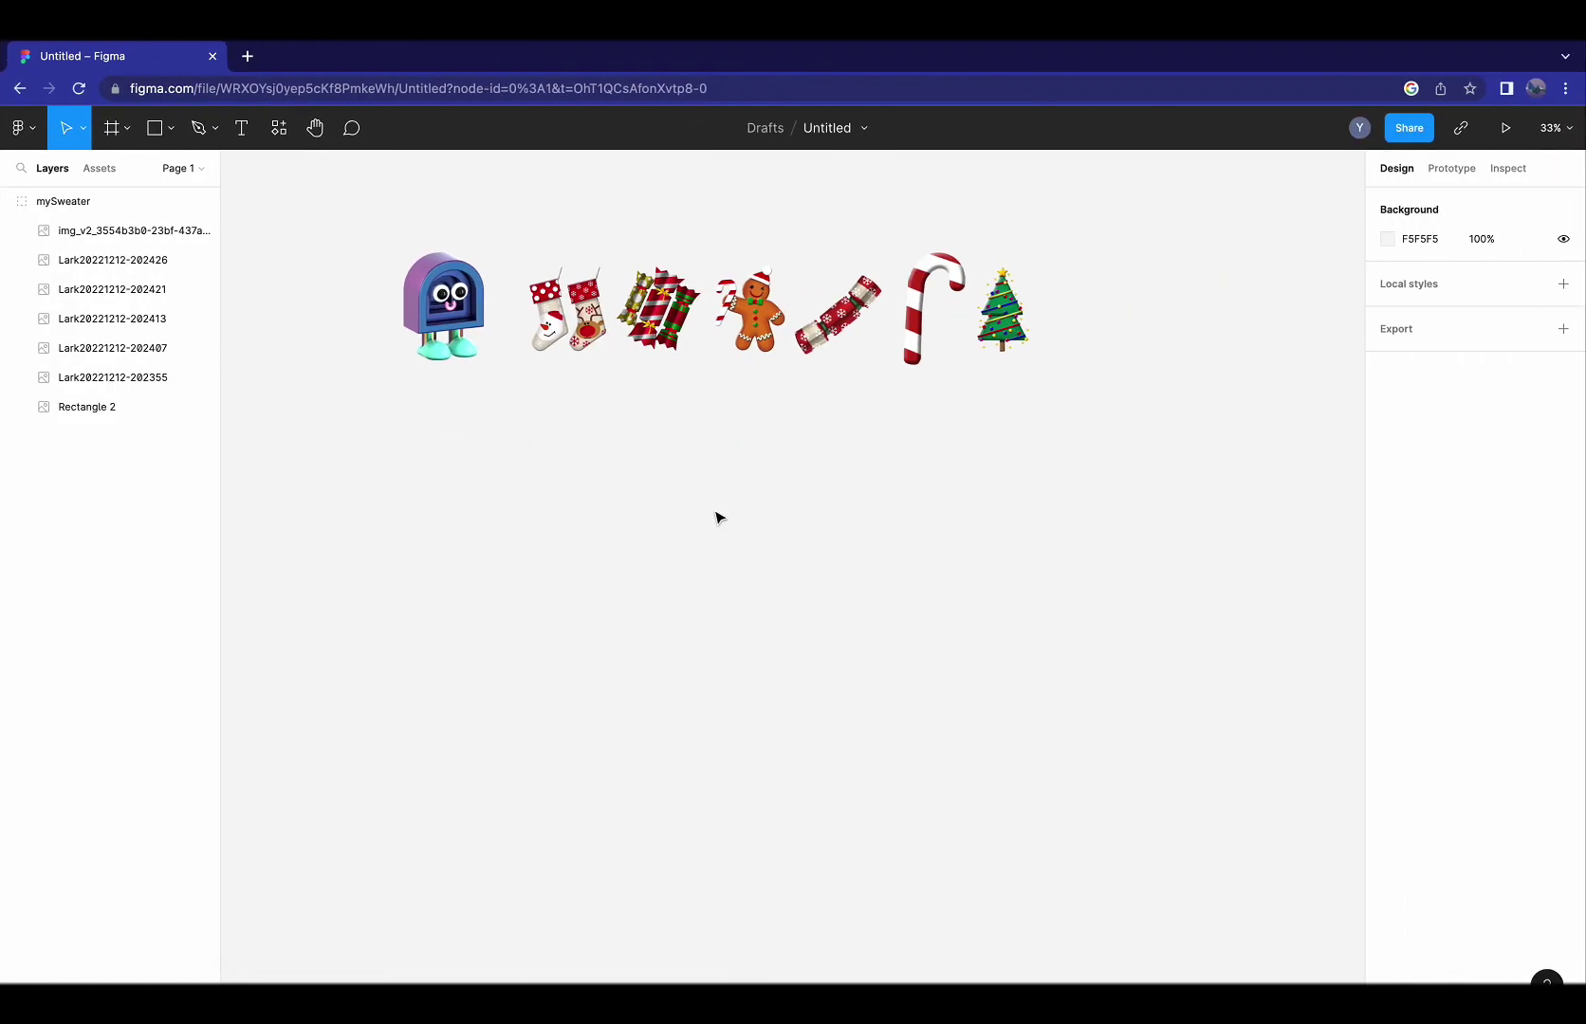
# Paste the plain sweater texture, enlarge it to 1799×1799, and move it into mySweater below the stickers
pyautogui.press('super+v')
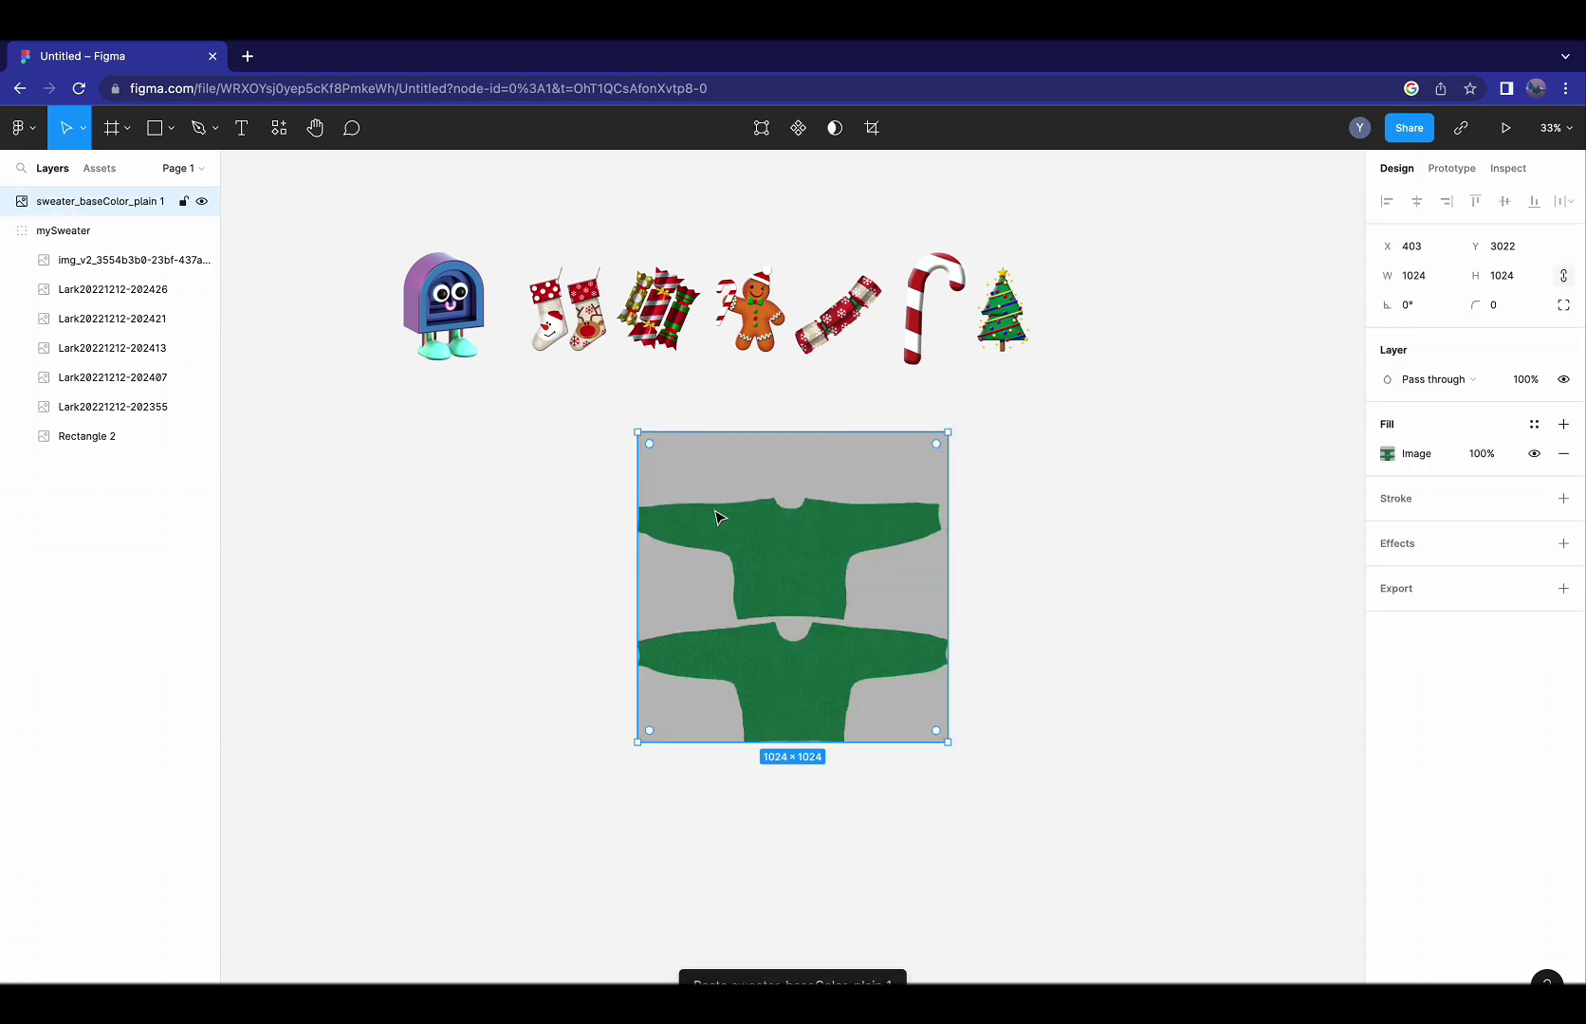
pyautogui.moveTo(949, 742); pyautogui.dragTo(1182, 935)
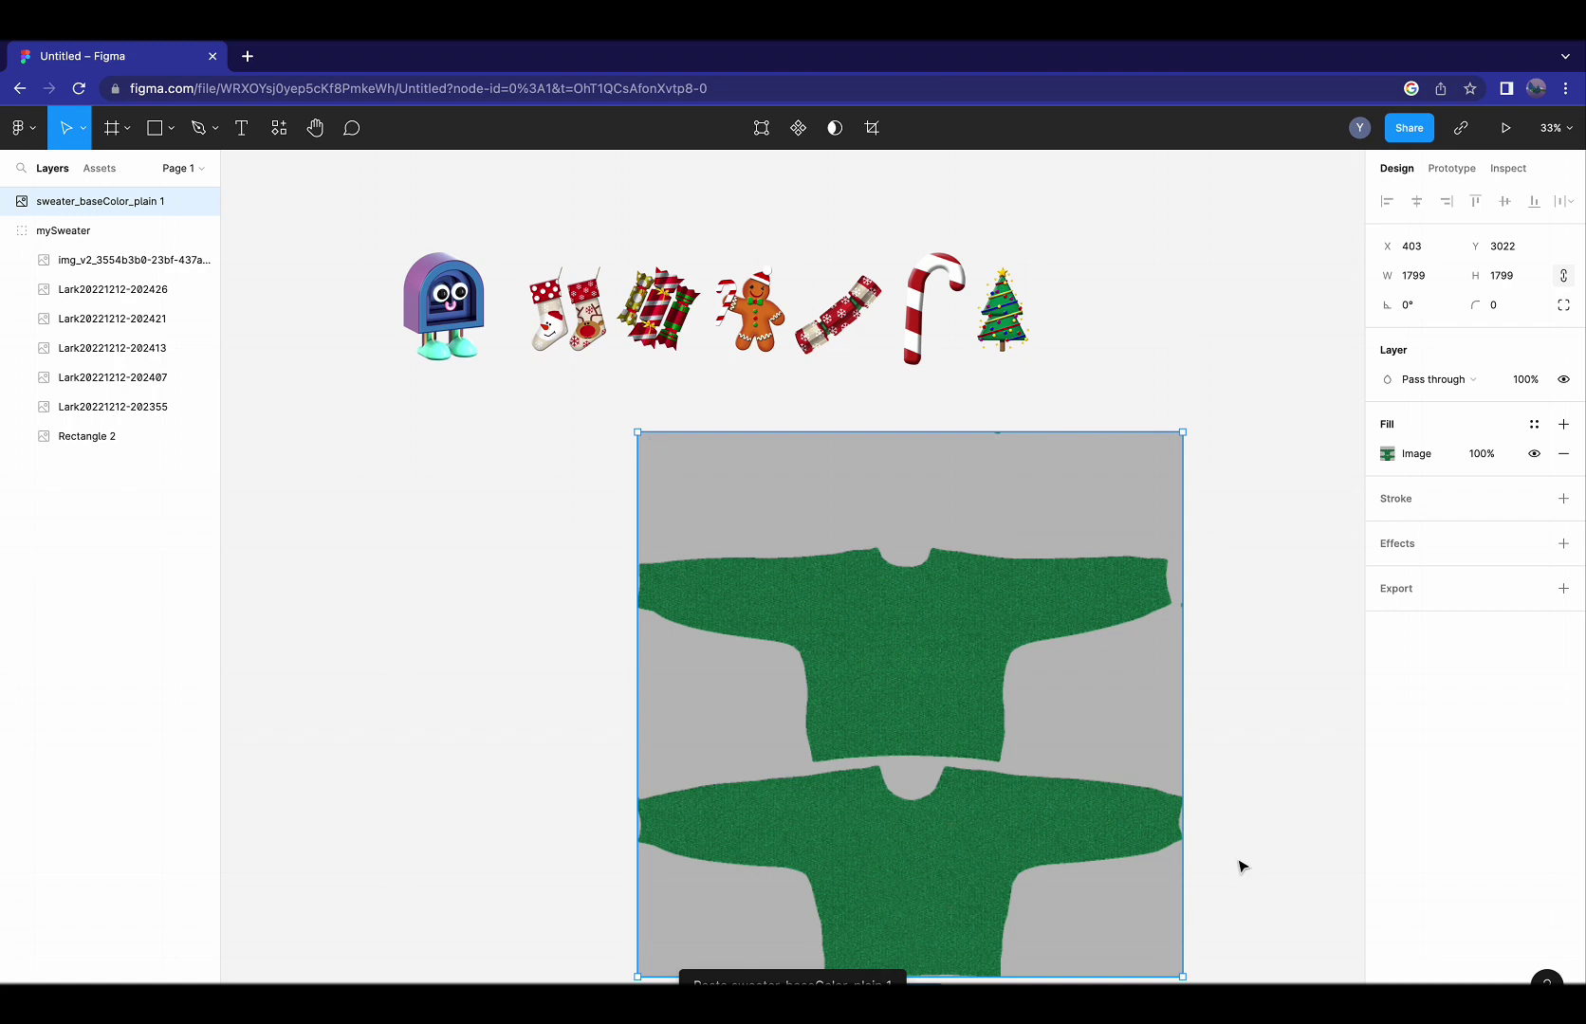
pyautogui.scroll(-3, 1239, 860)
pyautogui.scroll(1, 1239, 859)
pyautogui.keyDown('ctrl'); pyautogui.scroll(-2, 1239, 859); pyautogui.keyUp('ctrl')
pyautogui.moveTo(899, 617); pyautogui.dragTo(769, 577)
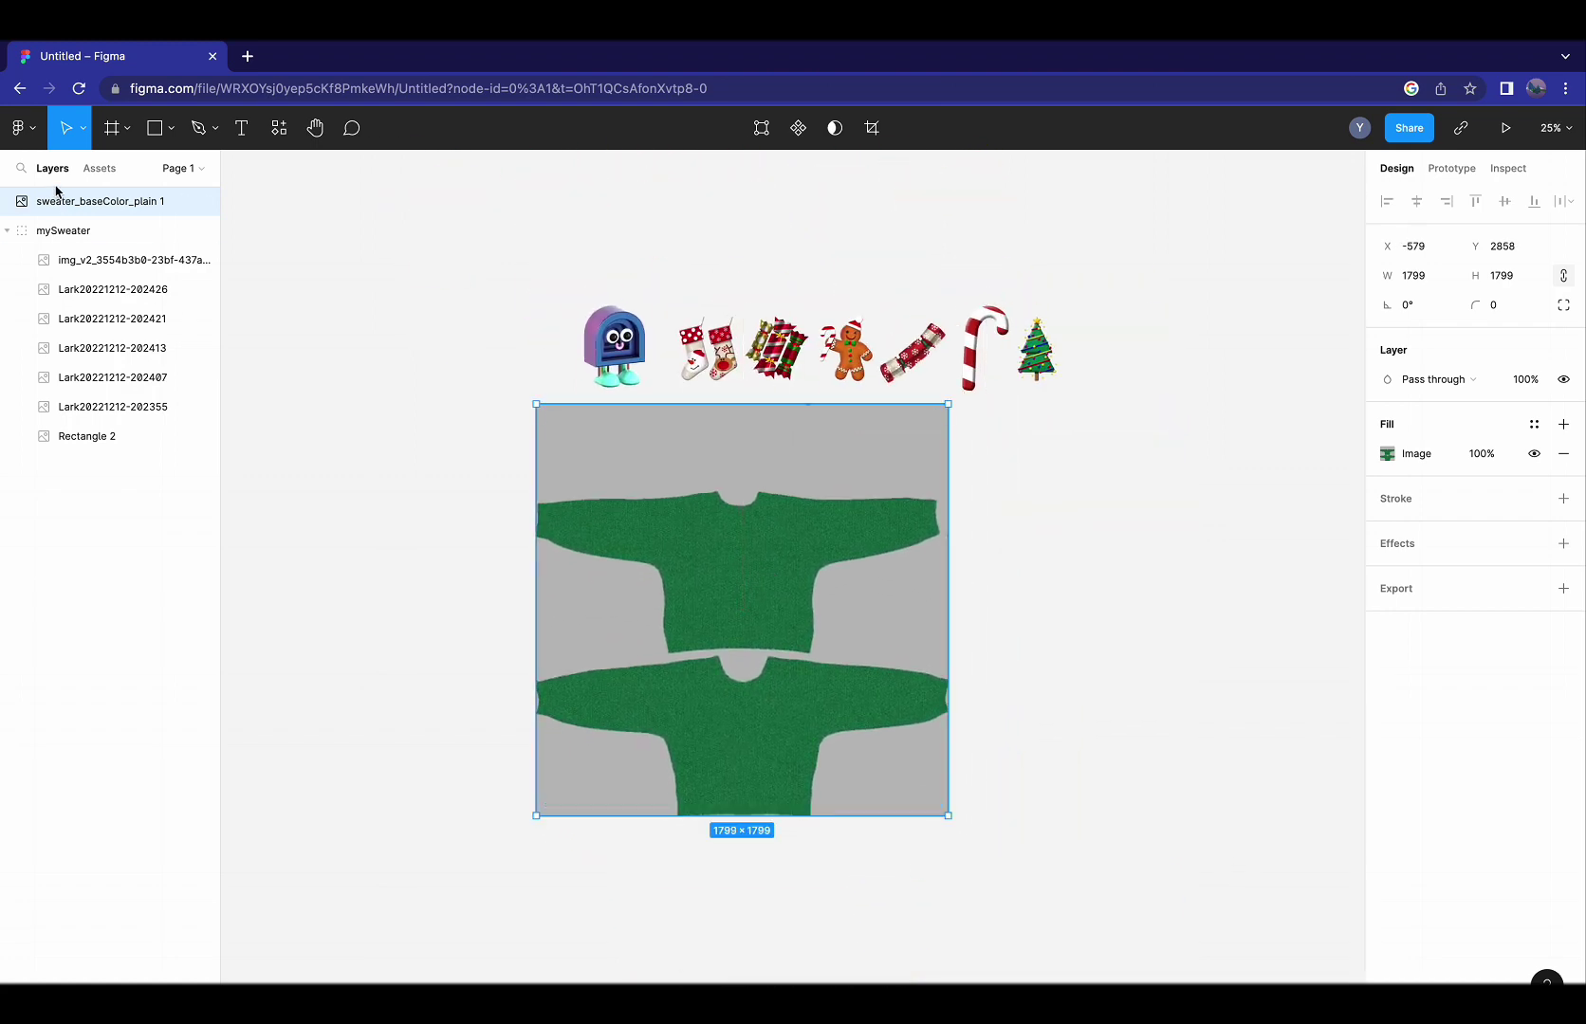
pyautogui.moveTo(51, 202); pyautogui.dragTo(137, 455)
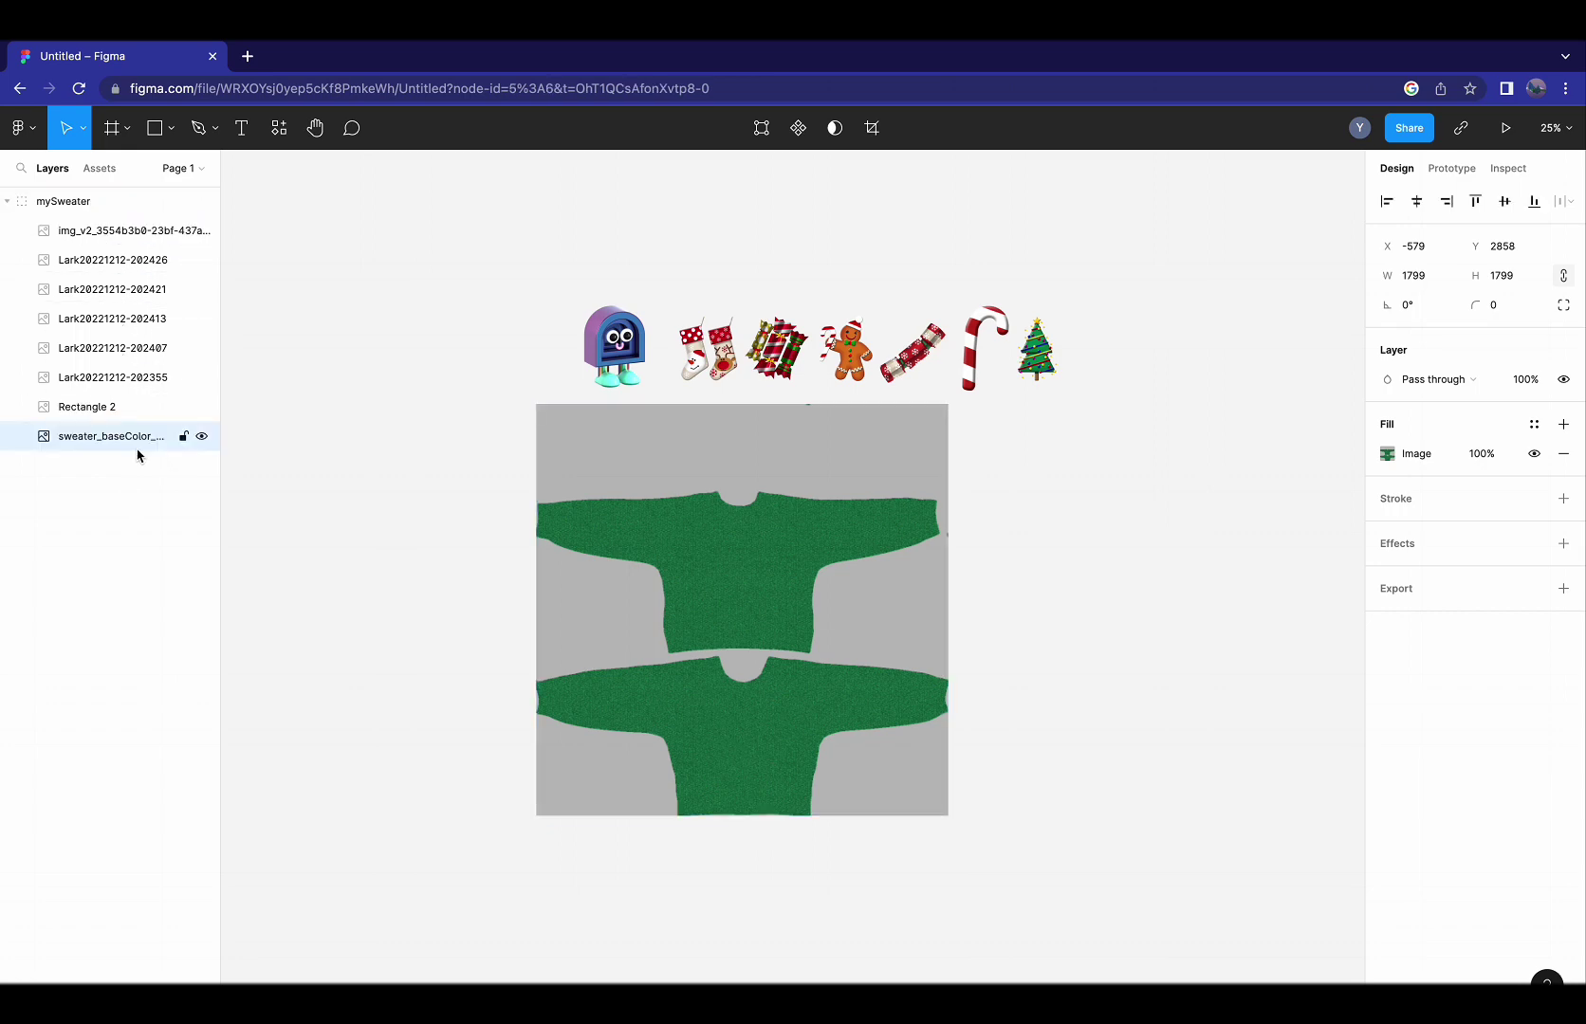
# Place the Christmas tree, mailbox character and stockings stickers on the lower sweater piece
pyautogui.keyDown('ctrl'); pyautogui.scroll(3, 1055, 614); pyautogui.keyUp('ctrl')
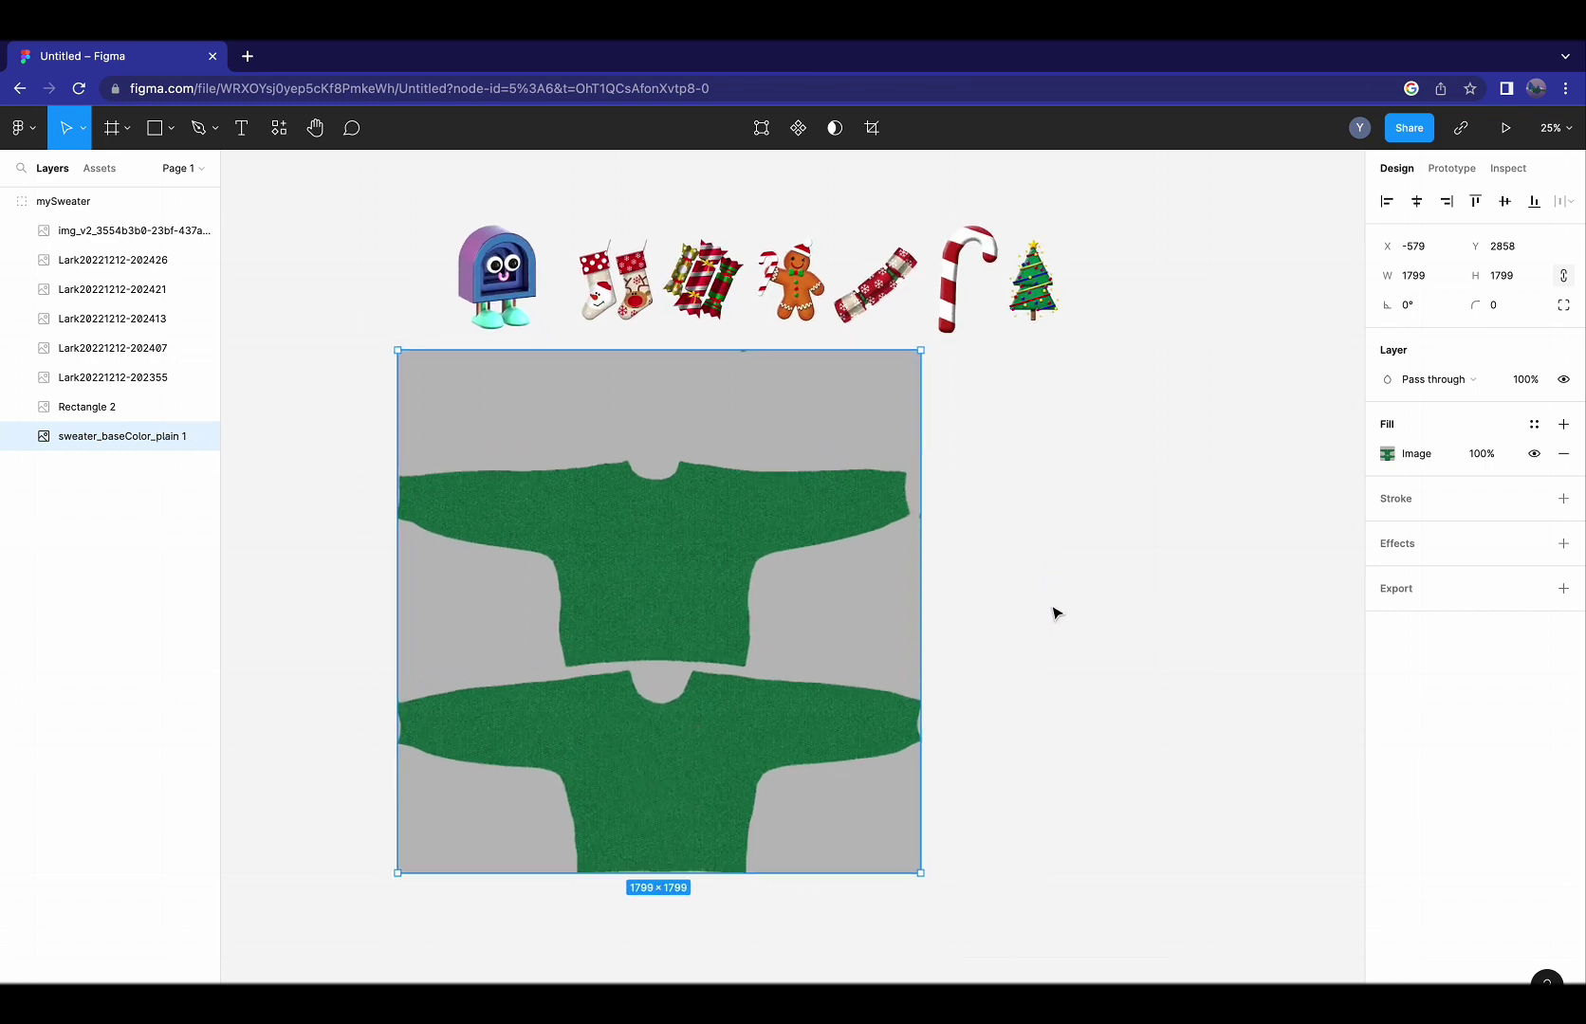
pyautogui.moveTo(1113, 234); pyautogui.dragTo(735, 746)
pyautogui.moveTo(574, 223); pyautogui.dragTo(665, 751)
pyautogui.moveTo(713, 218); pyautogui.dragTo(868, 690)
# Resize the tree to 395×395 and mailbox to 207×207, and shrink the stockings onto the tree
pyautogui.keyDown('ctrl'); pyautogui.scroll(5, 866, 690); pyautogui.keyUp('ctrl')
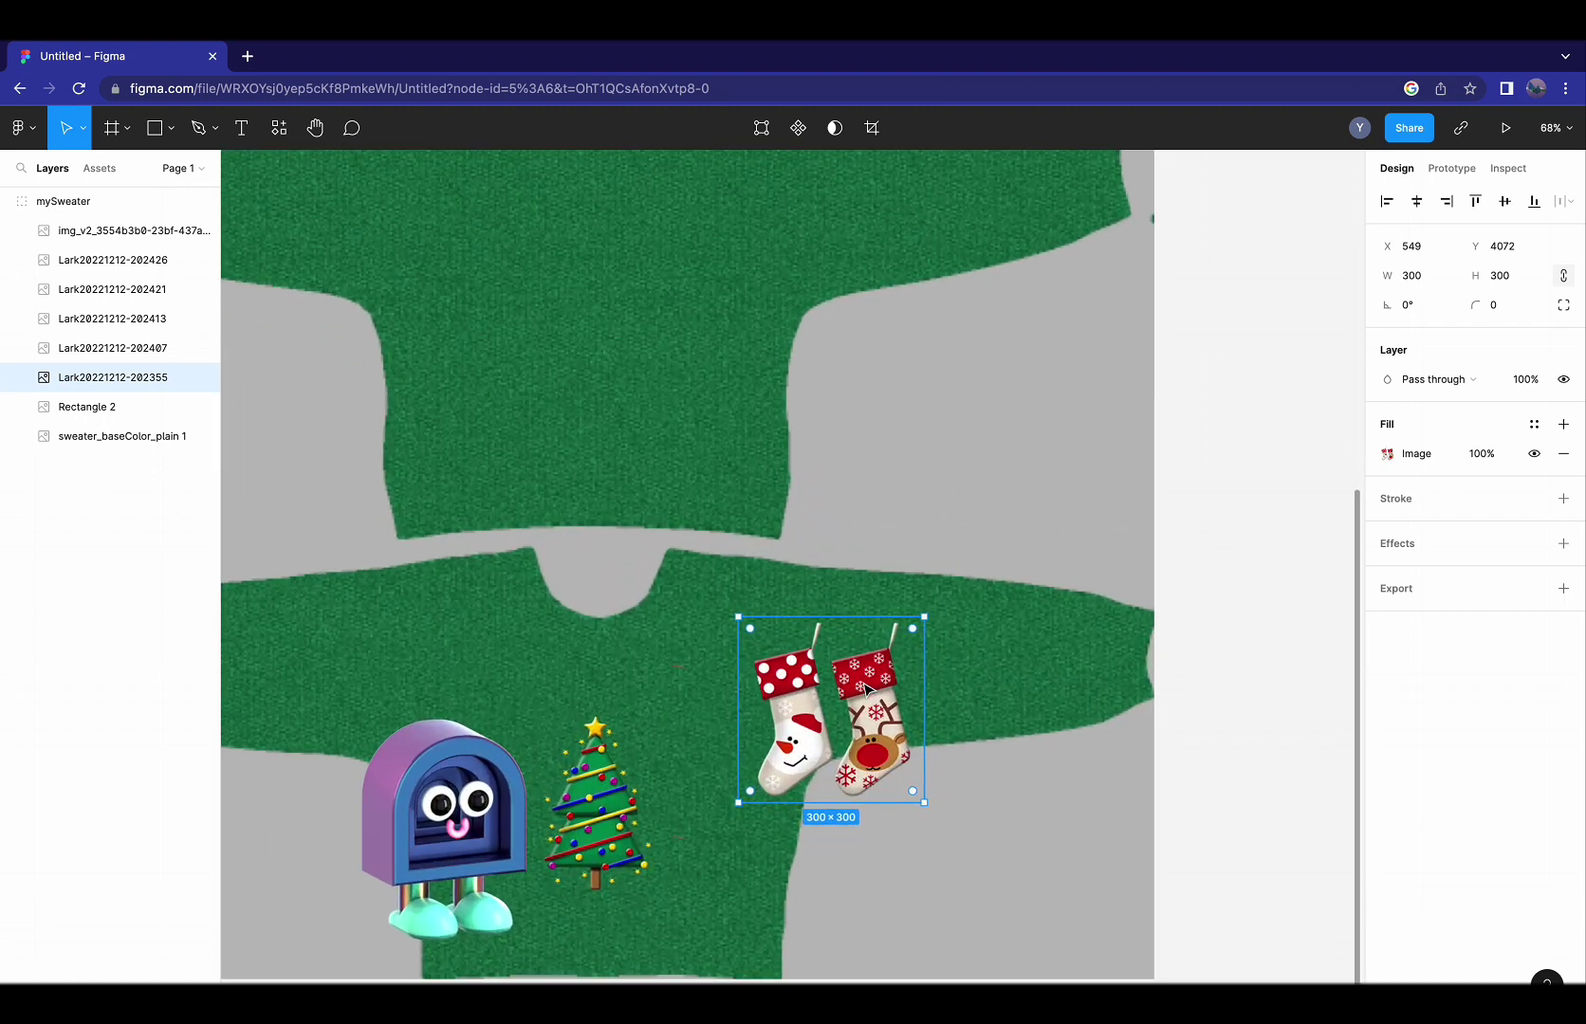
pyautogui.click(669, 741)
pyautogui.moveTo(771, 623); pyautogui.dragTo(830, 564)
pyautogui.moveTo(713, 652); pyautogui.dragTo(688, 693)
pyautogui.click(536, 740)
pyautogui.moveTo(650, 629); pyautogui.dragTo(539, 729)
pyautogui.moveTo(475, 803); pyautogui.dragTo(615, 769)
pyautogui.click(840, 653)
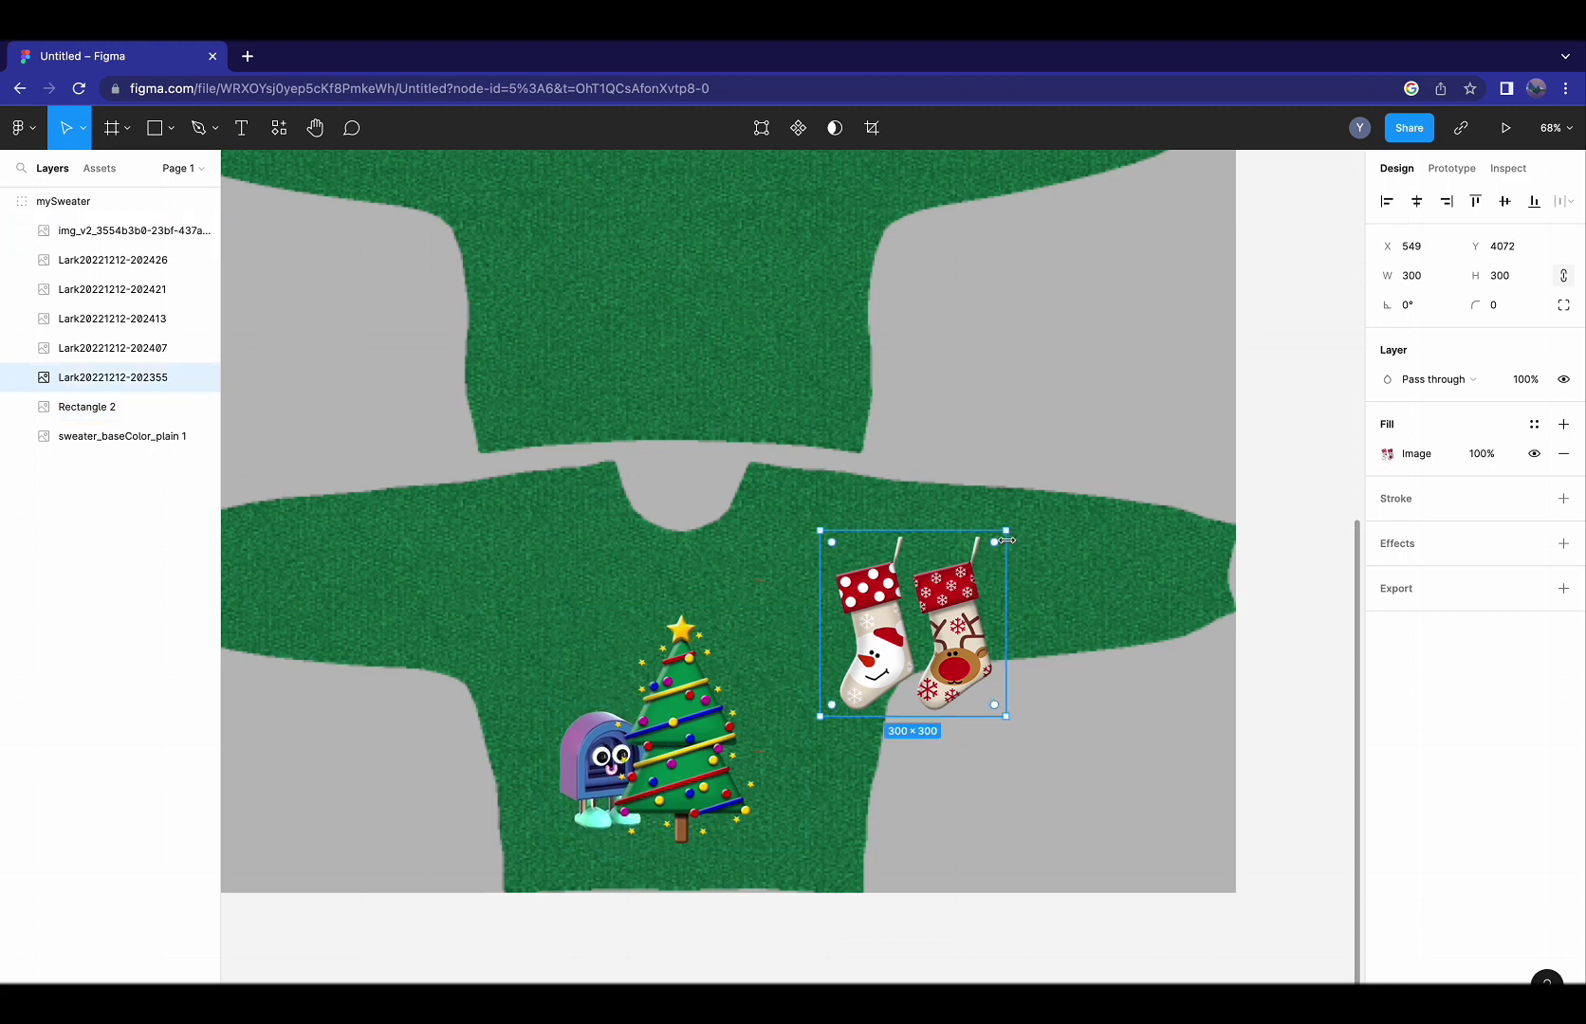
pyautogui.moveTo(1006, 533); pyautogui.dragTo(761, 712)
# Adjust the stacking order of the tree and gingerbread sticker layers
pyautogui.rightClick(760, 712)
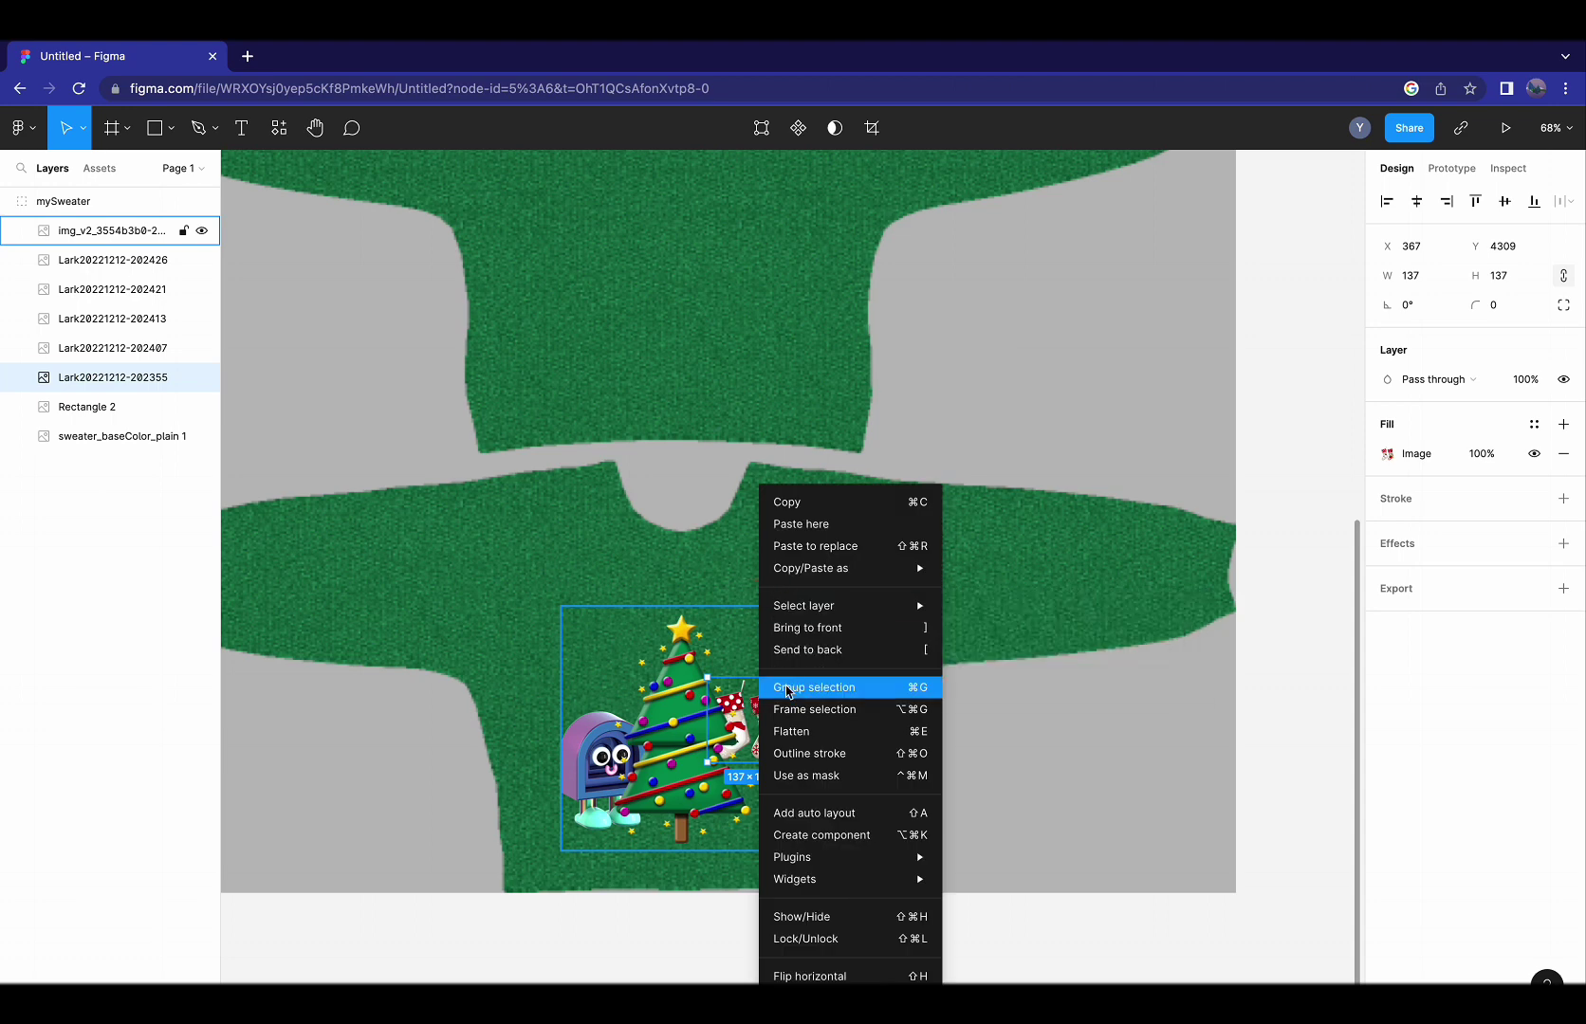
pyautogui.click(664, 884)
pyautogui.click(766, 718)
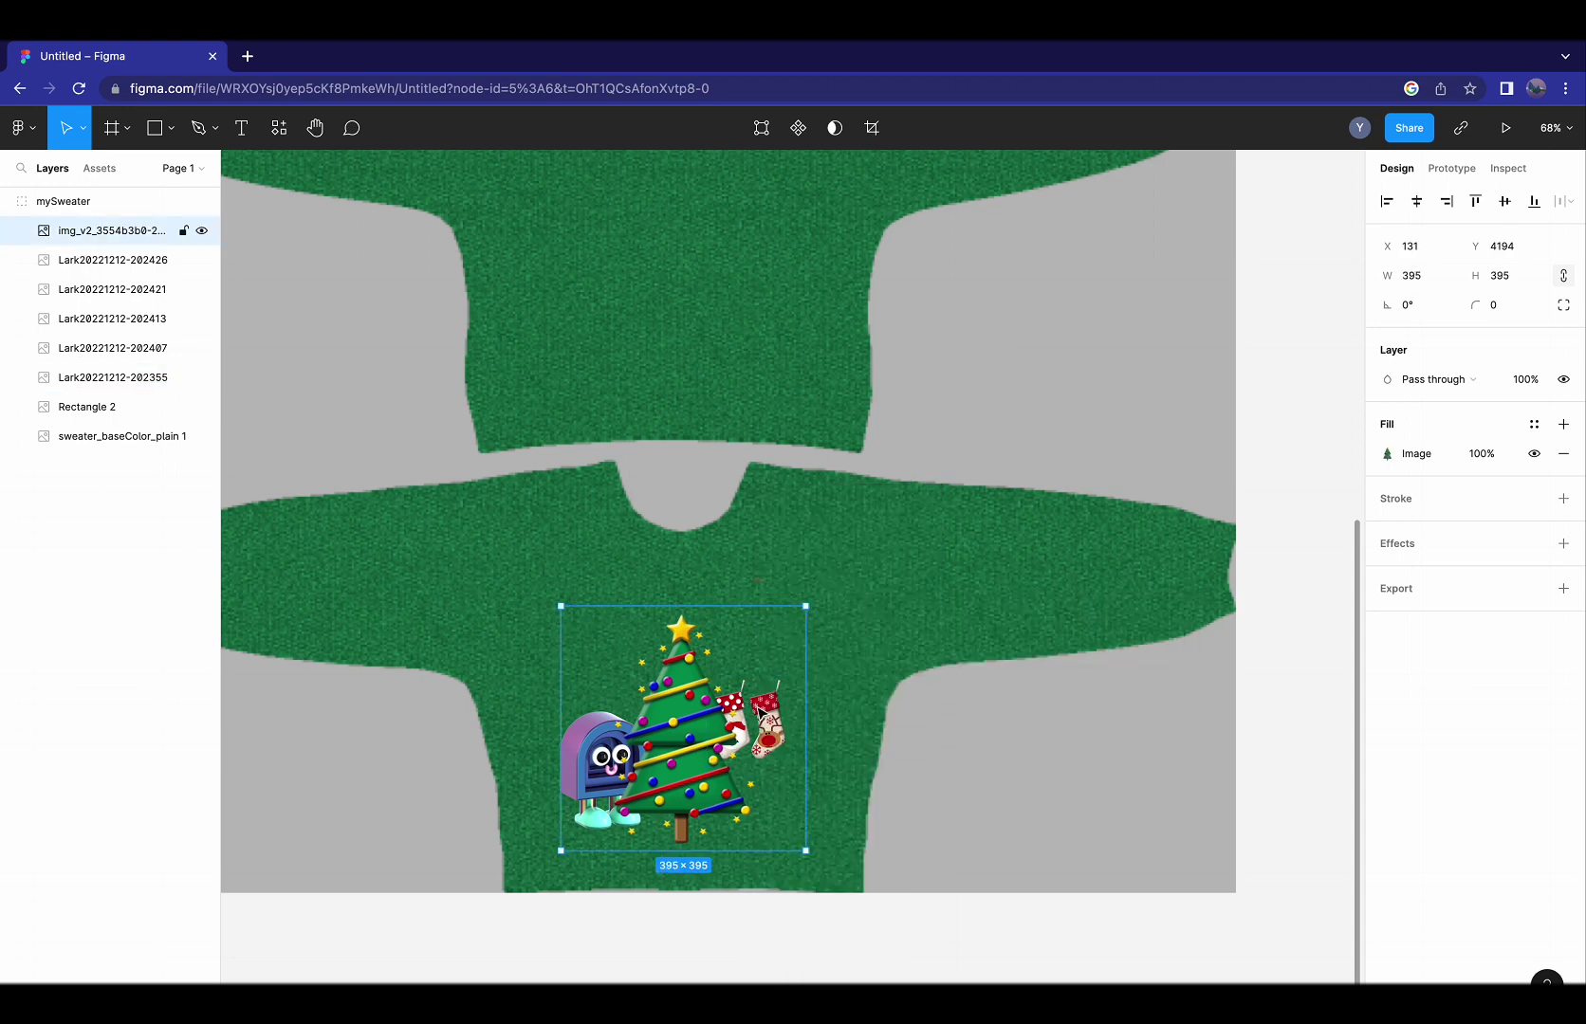
pyautogui.click(199, 319)
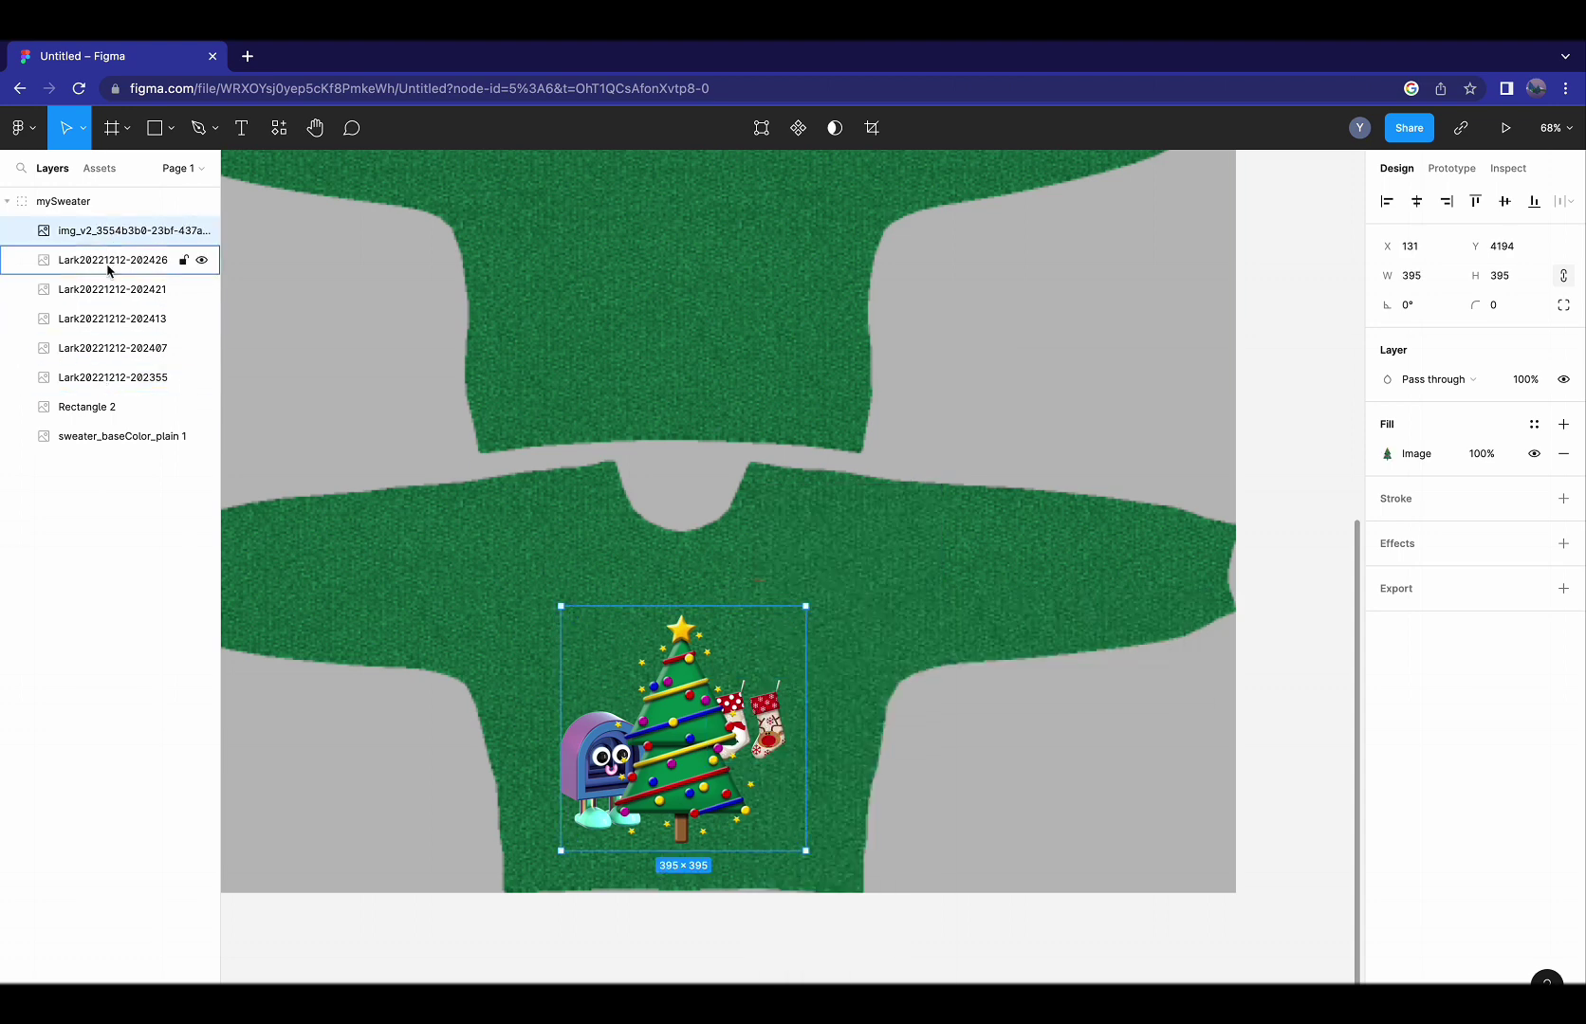
pyautogui.rightClick(749, 675)
pyautogui.click(825, 719)
pyautogui.keyDown('ctrl'); pyautogui.scroll(-5, 786, 335); pyautogui.keyUp('ctrl')
# Add the gift and tilted gingerbread, crackers on both sleeves, and the candy cane on top
pyautogui.moveTo(760, 194); pyautogui.dragTo(698, 730)
pyautogui.click(968, 216)
pyautogui.moveTo(872, 202); pyautogui.dragTo(808, 783)
pyautogui.moveTo(983, 202); pyautogui.dragTo(663, 634)
pyautogui.keyDown('alt'); pyautogui.moveTo(634, 688); pyautogui.dragTo(906, 664); pyautogui.keyUp('alt')
pyautogui.press('Escape')
pyautogui.moveTo(1043, 218); pyautogui.dragTo(711, 529)
pyautogui.click(708, 350)
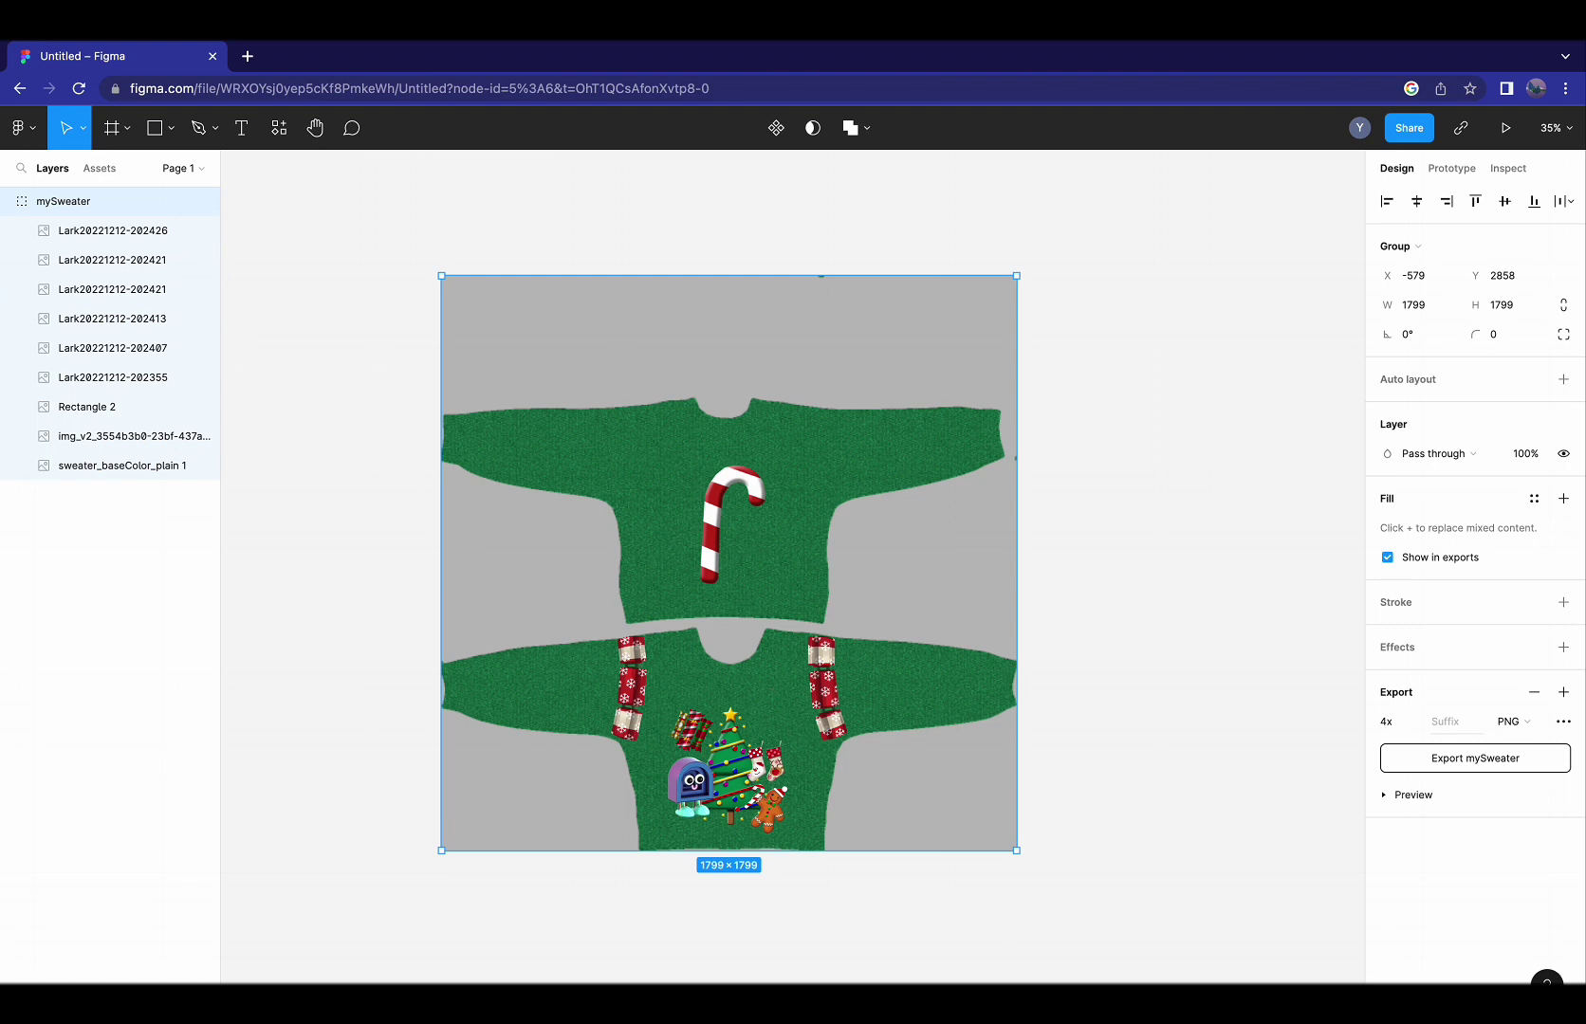
# Export mySweater as a 4x PNG and show the downloaded mySweater.png in Finder
pyautogui.click(1449, 767)
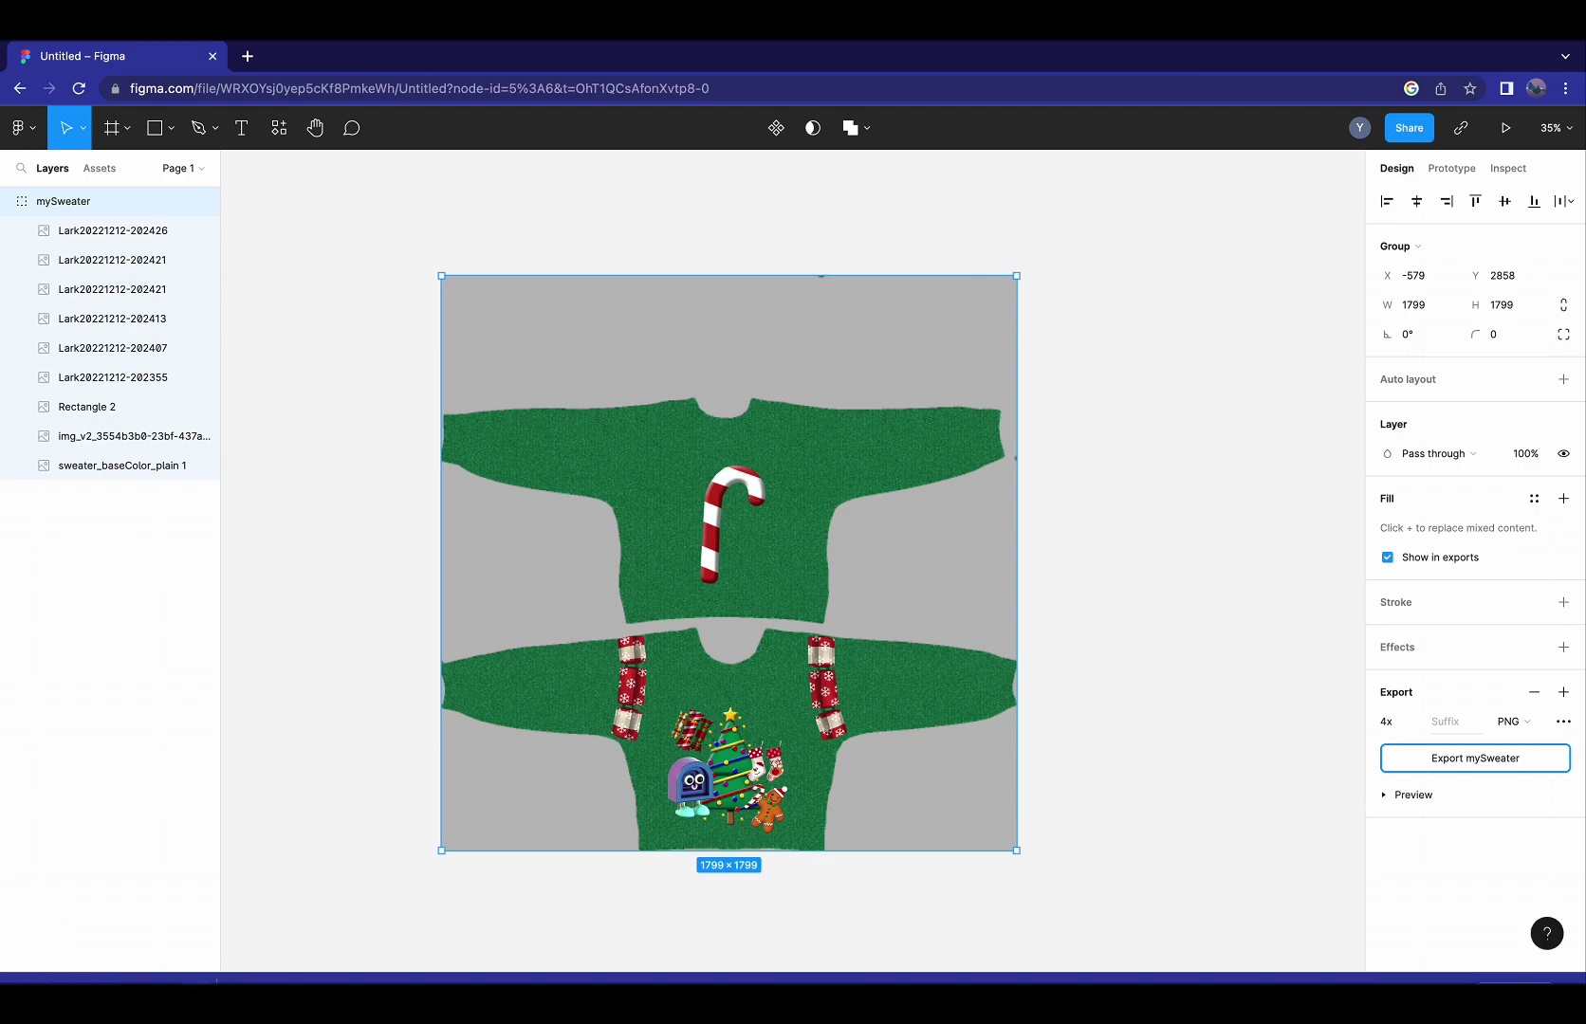
pyautogui.click(194, 982)
pyautogui.click(237, 969)
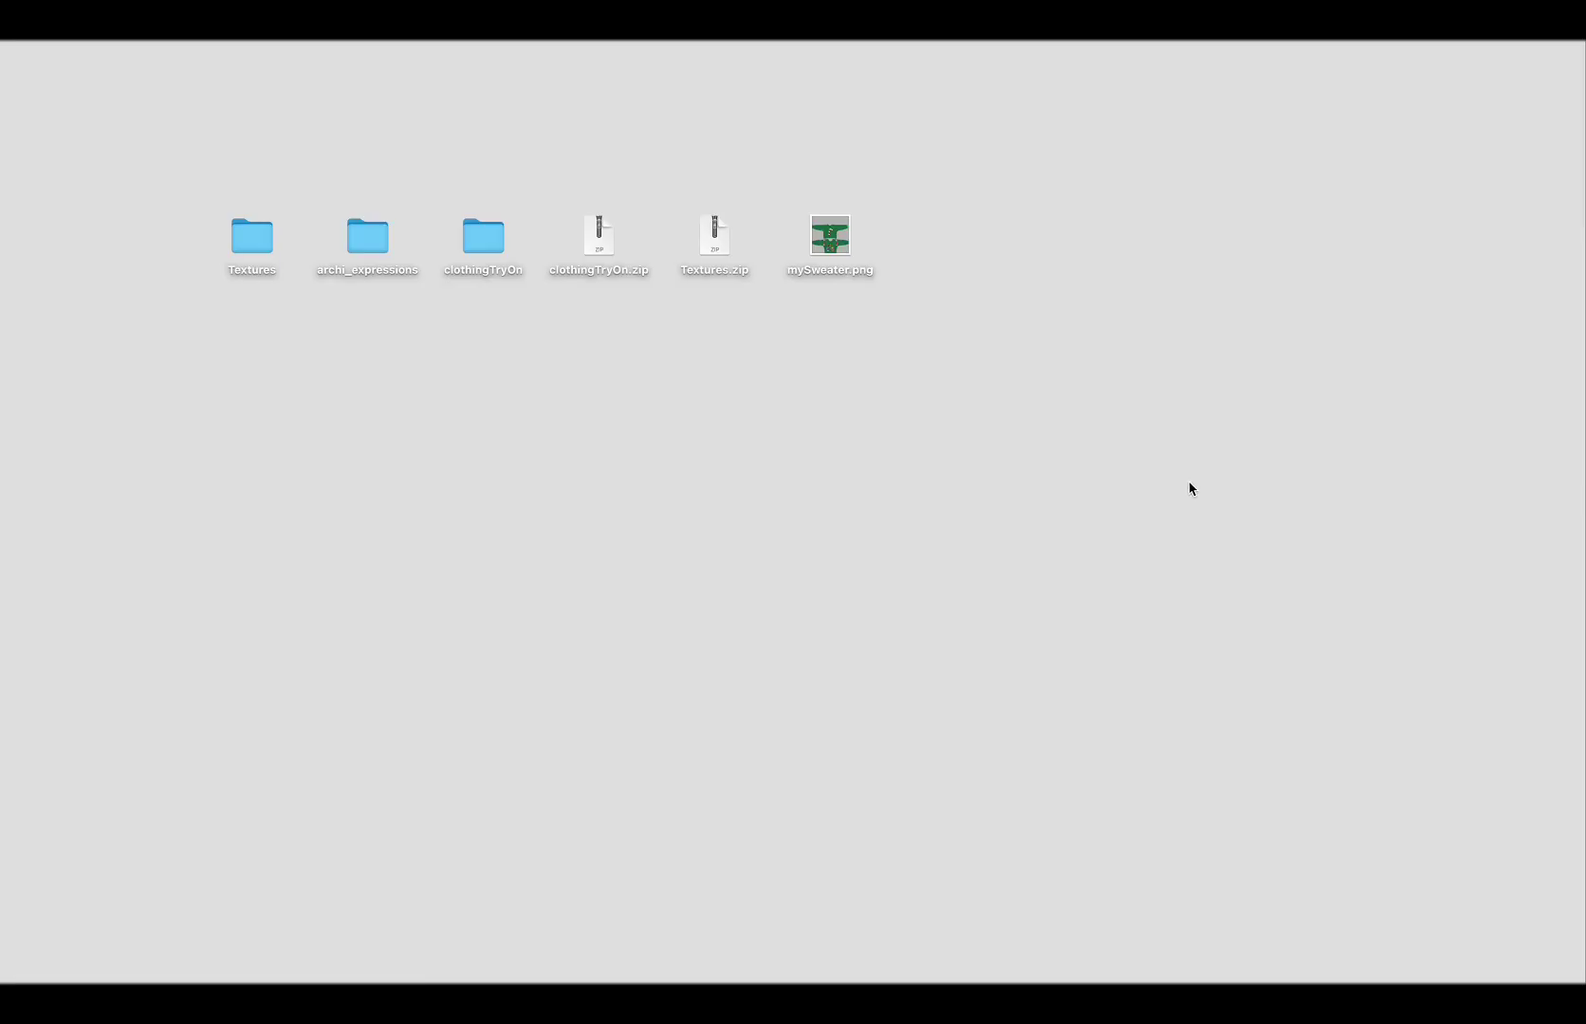
pyautogui.click(835, 255)
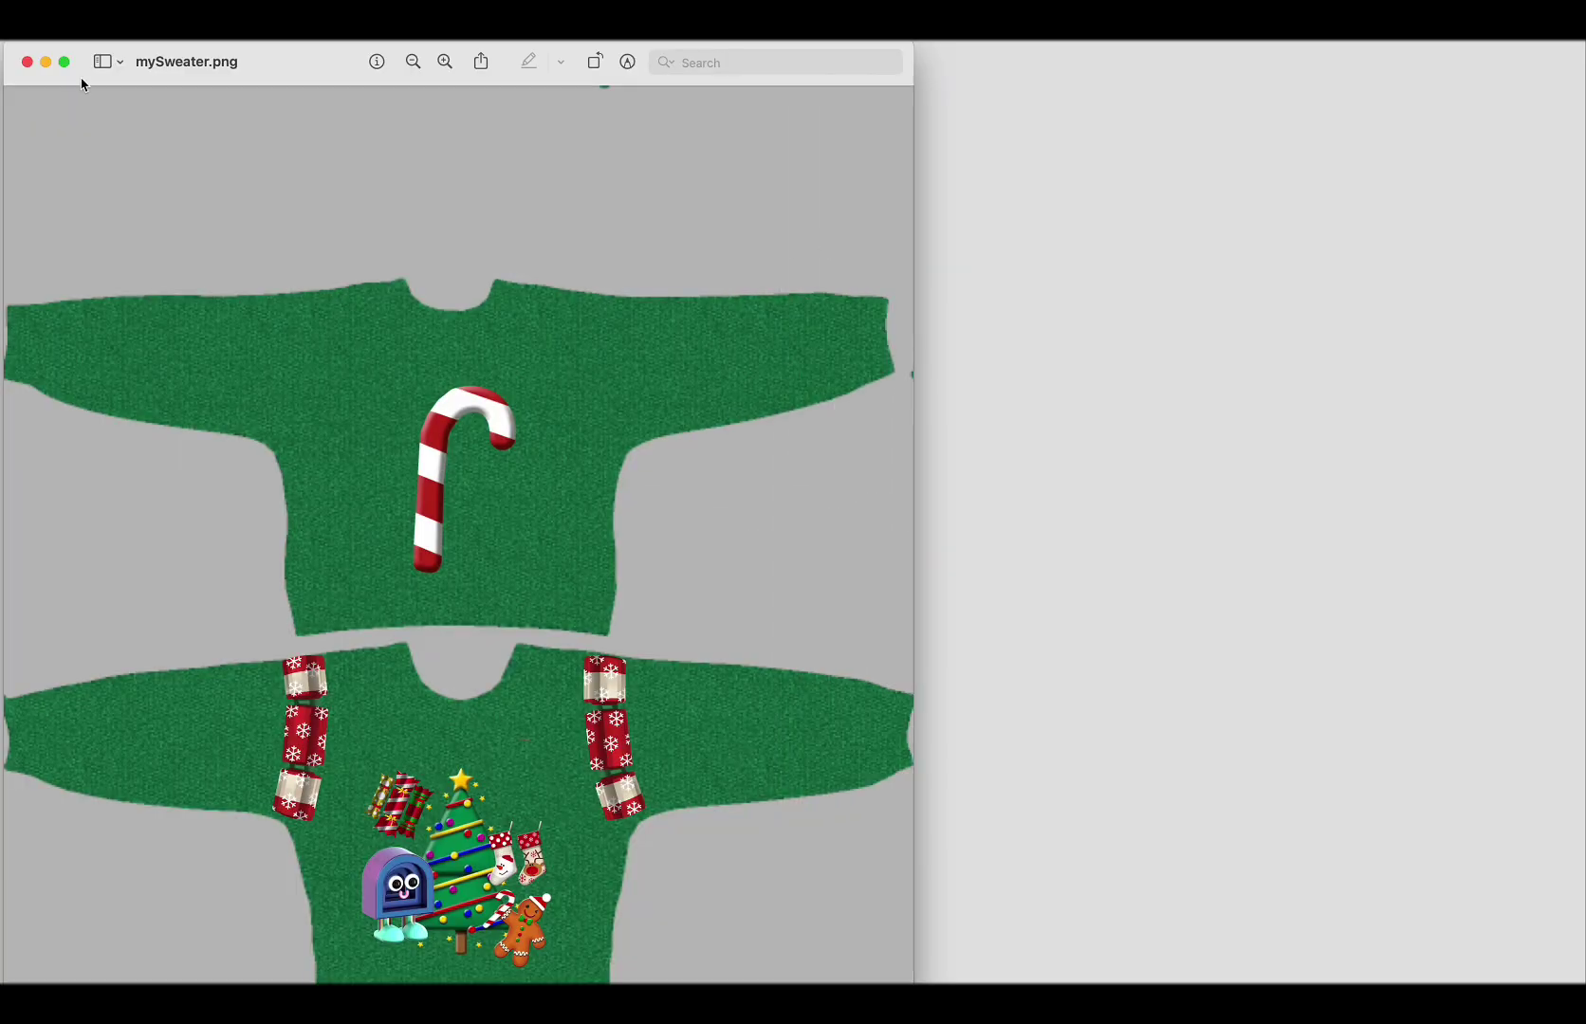
pyautogui.click(26, 61)
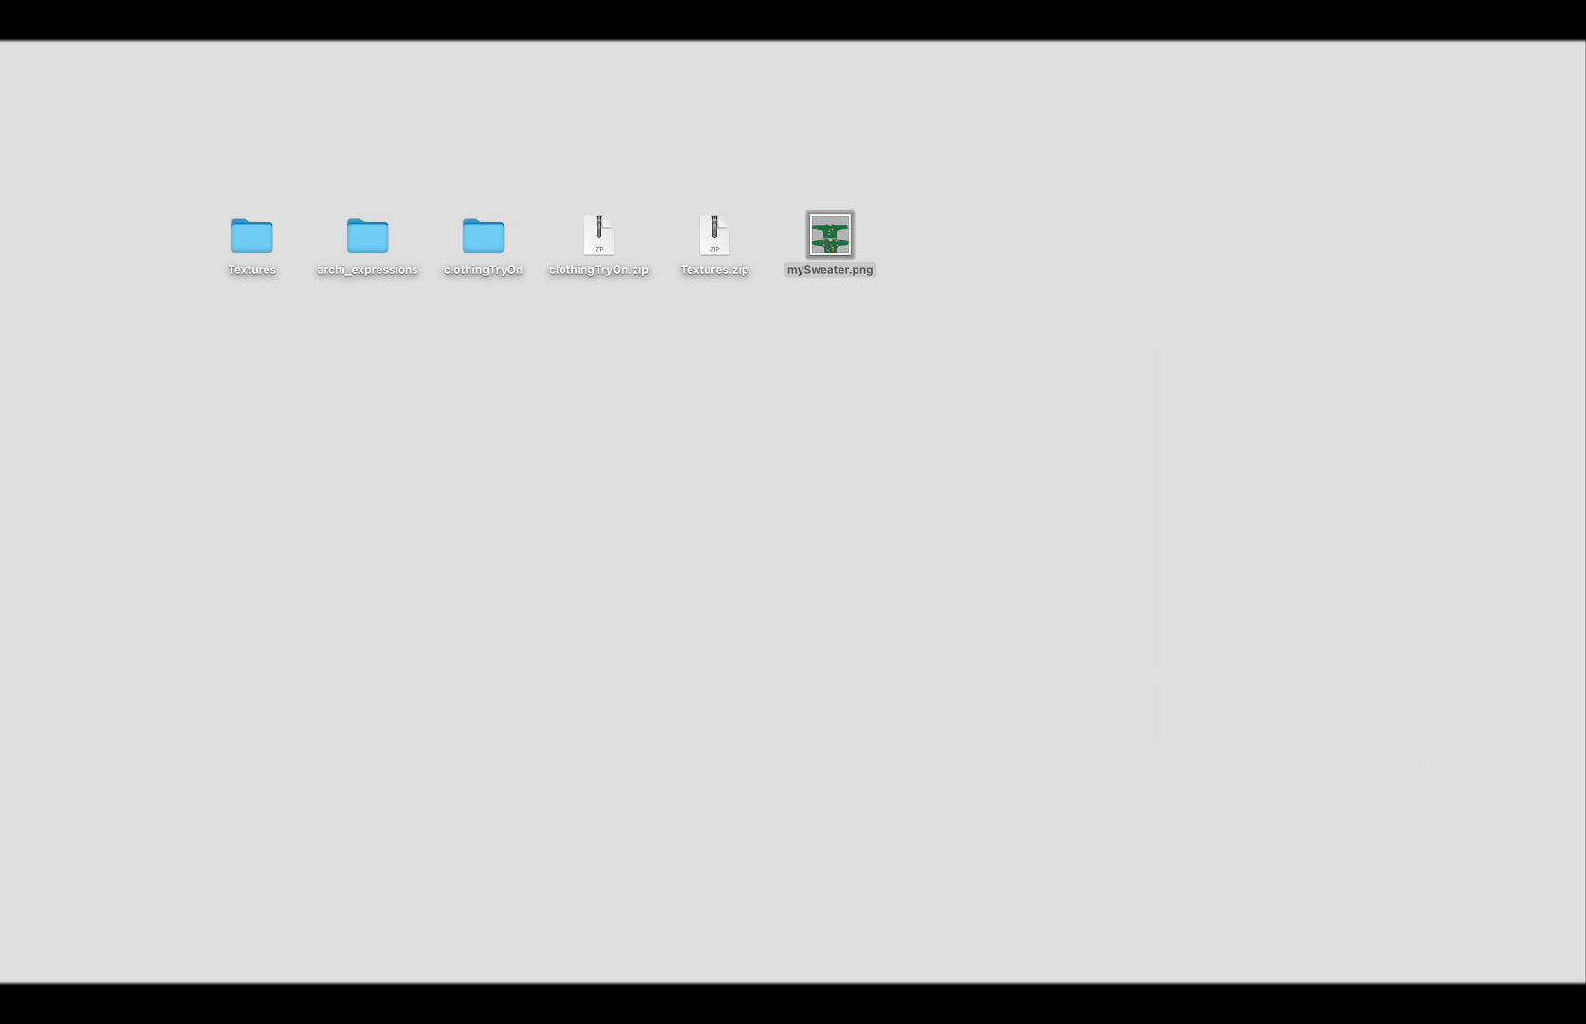
# Drag mySweater.png from the desktop into the clothingTryOn Assets panel, then maximize the window
pyautogui.moveTo(1404, 978)
pyautogui.click(1456, 978)
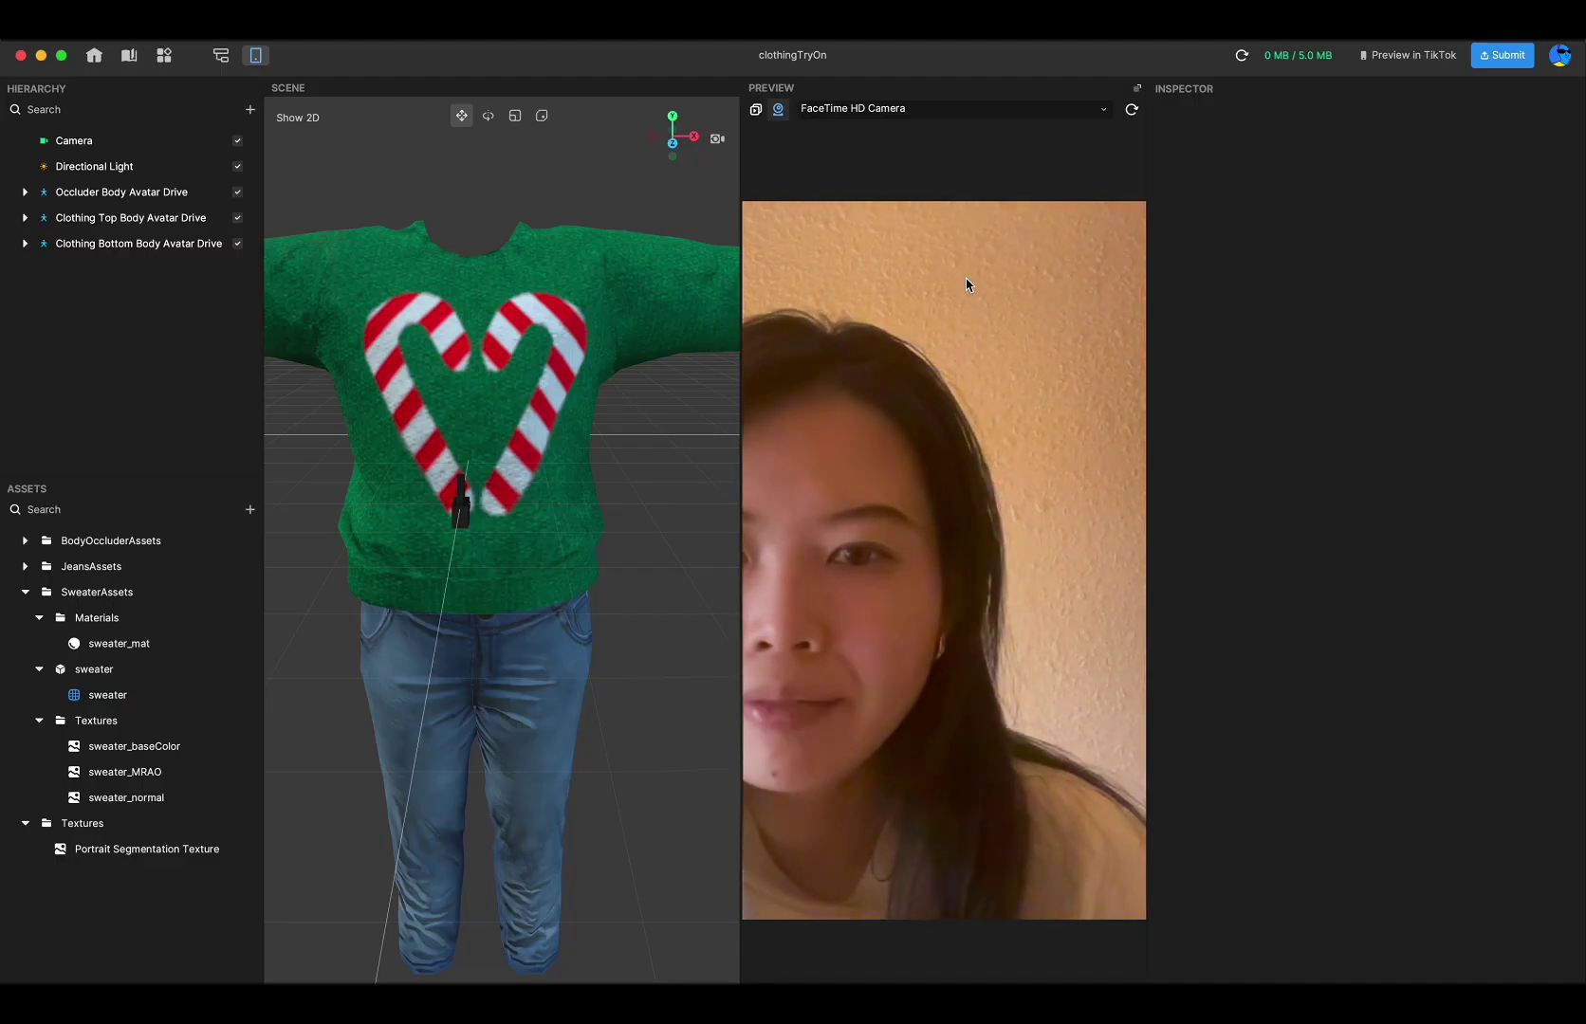
pyautogui.moveTo(513, 61); pyautogui.dragTo(1412, 61)
pyautogui.moveTo(1219, 50); pyautogui.dragTo(1180, 51)
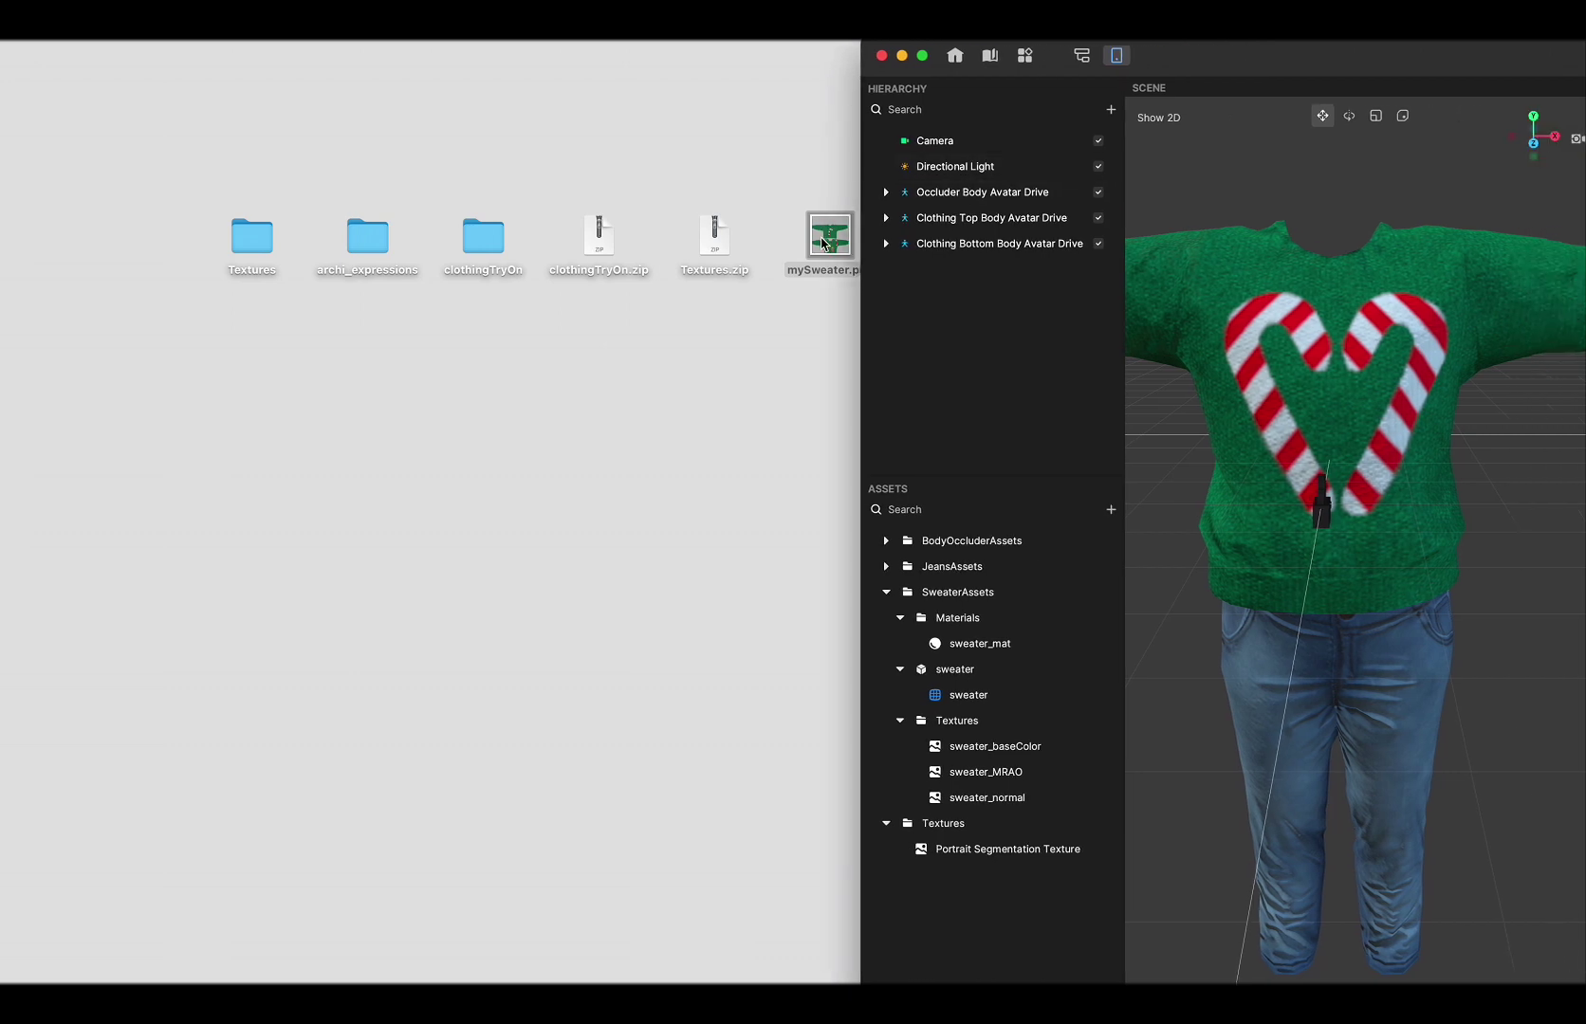
pyautogui.moveTo(823, 243); pyautogui.dragTo(887, 882)
pyautogui.moveTo(1032, 920); pyautogui.dragTo(1032, 922)
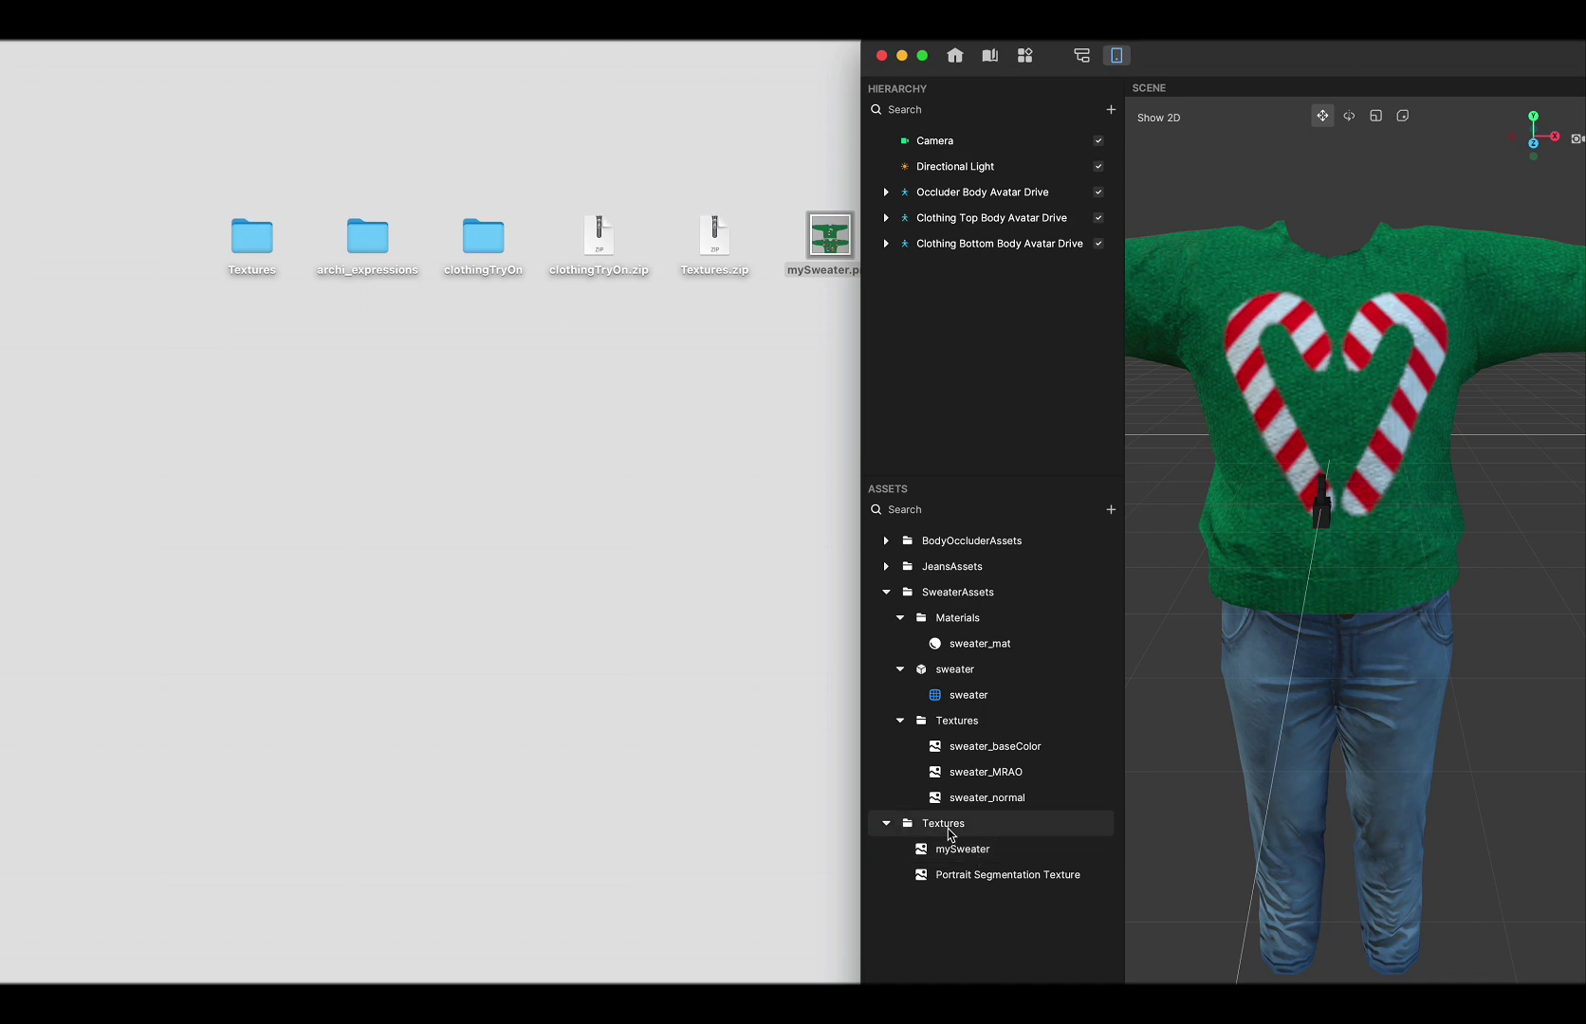
pyautogui.doubleClick(1228, 57)
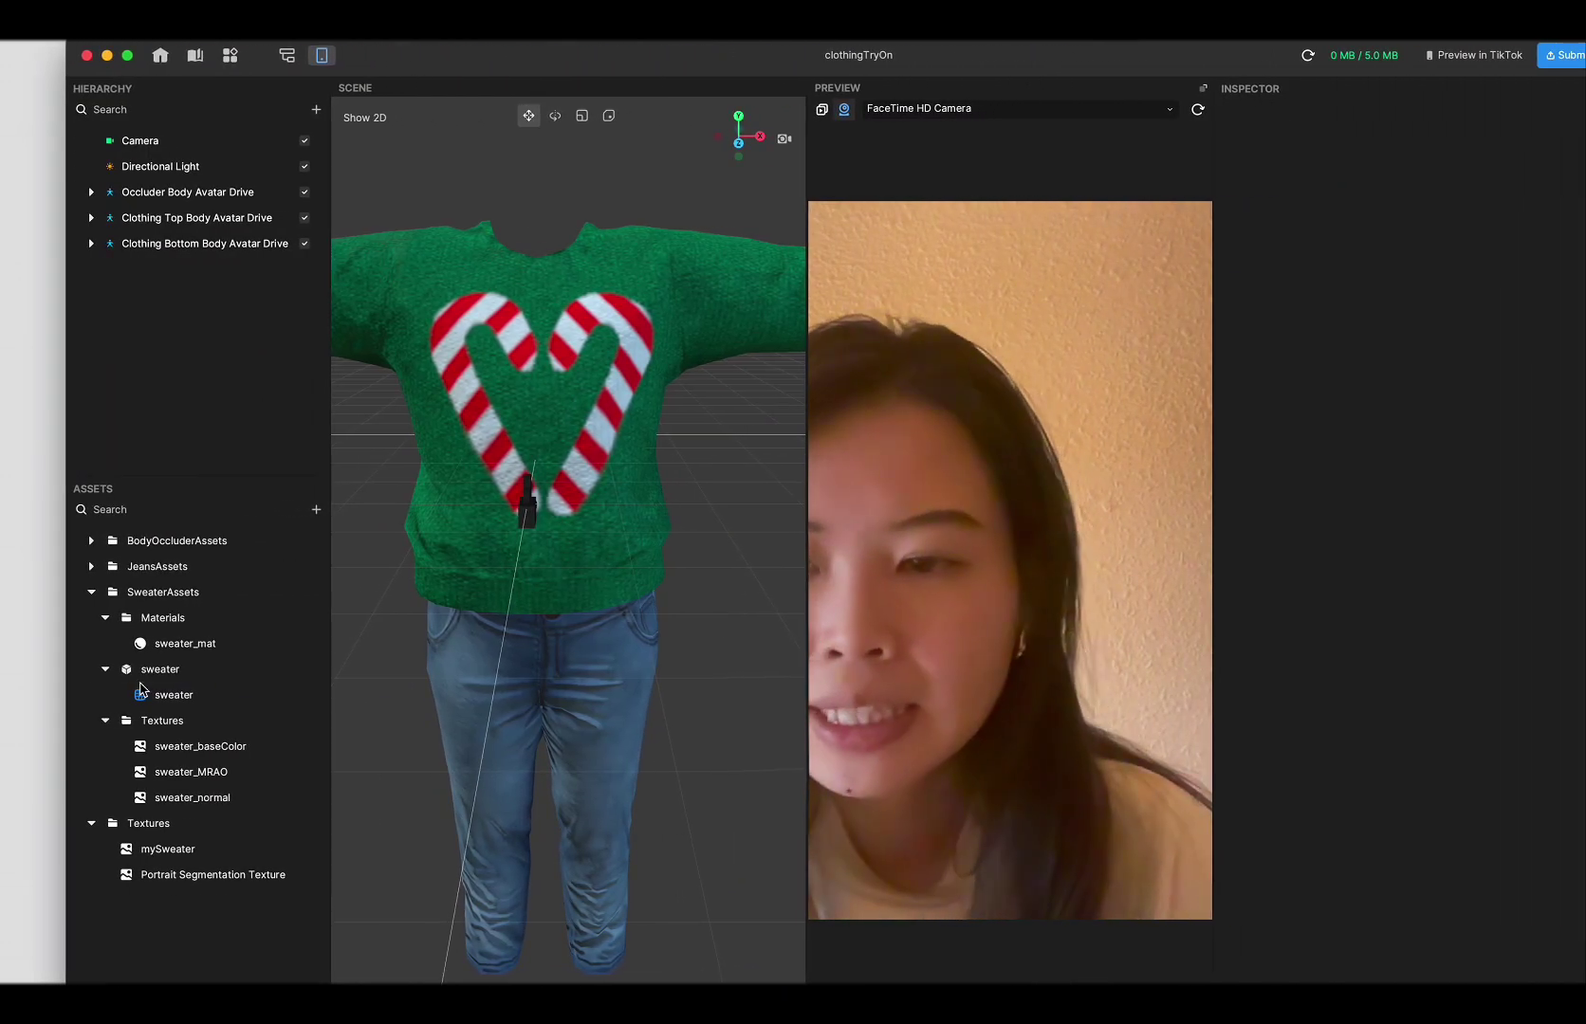
# Set sweater_mat's Albedo Texture to mySweater so the sweater shows the Christmas tree design
pyautogui.click(190, 850)
pyautogui.moveTo(1027, 59); pyautogui.dragTo(983, 54)
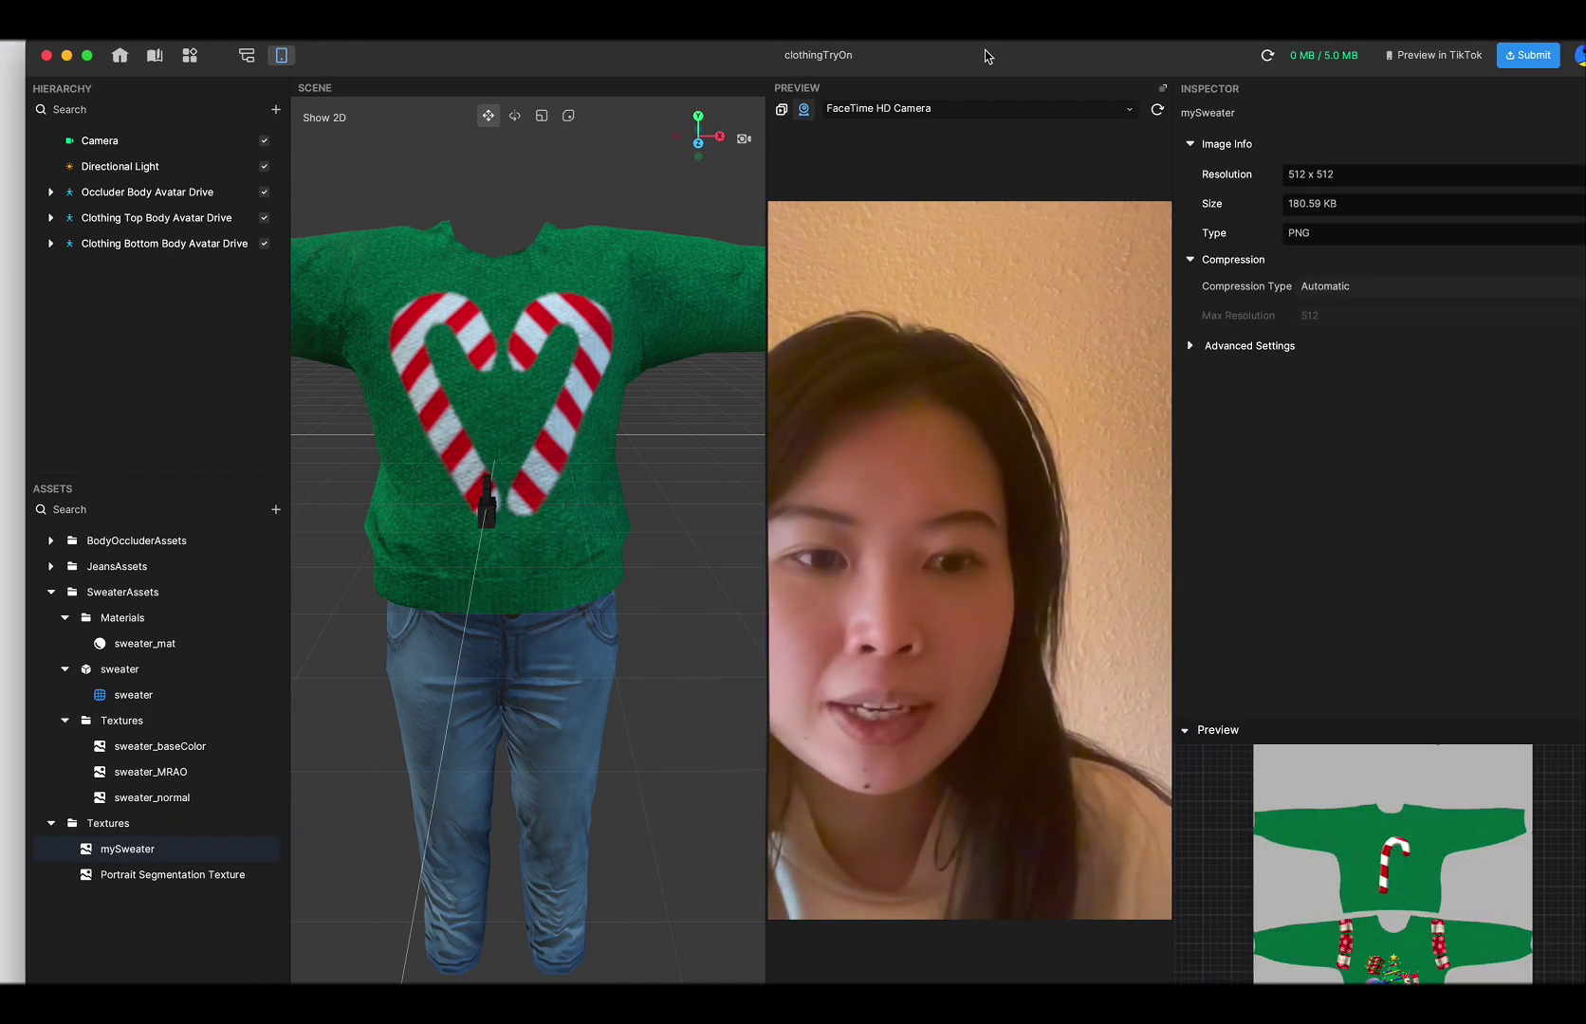
pyautogui.click(522, 348)
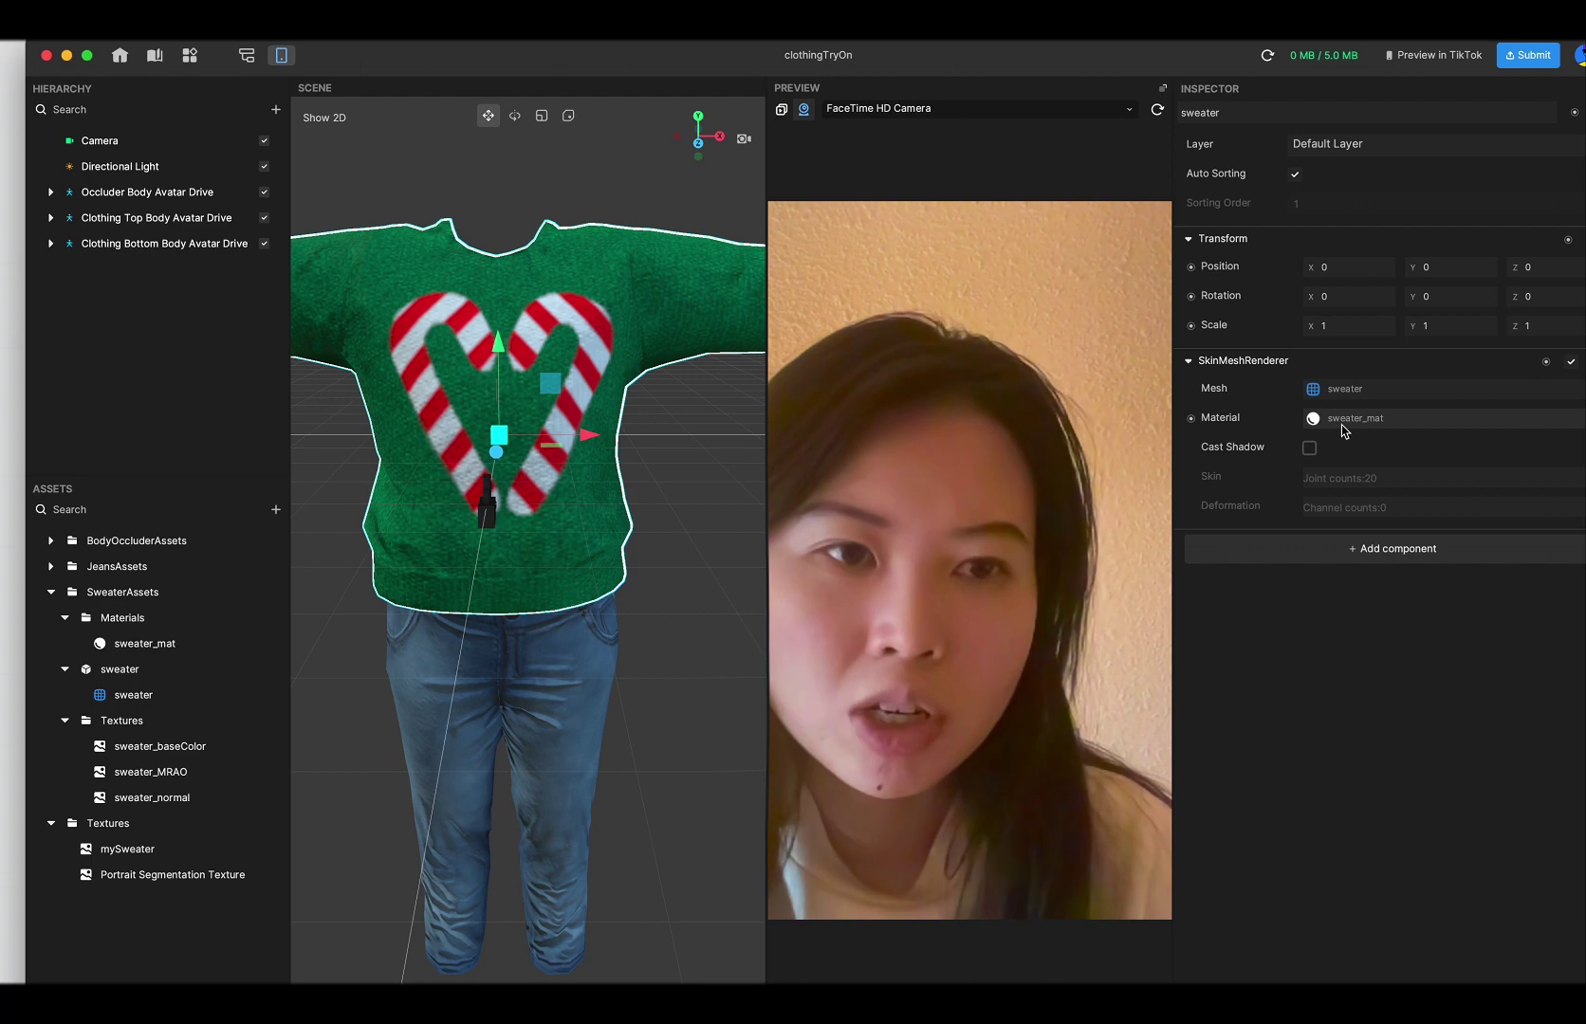
pyautogui.click(174, 647)
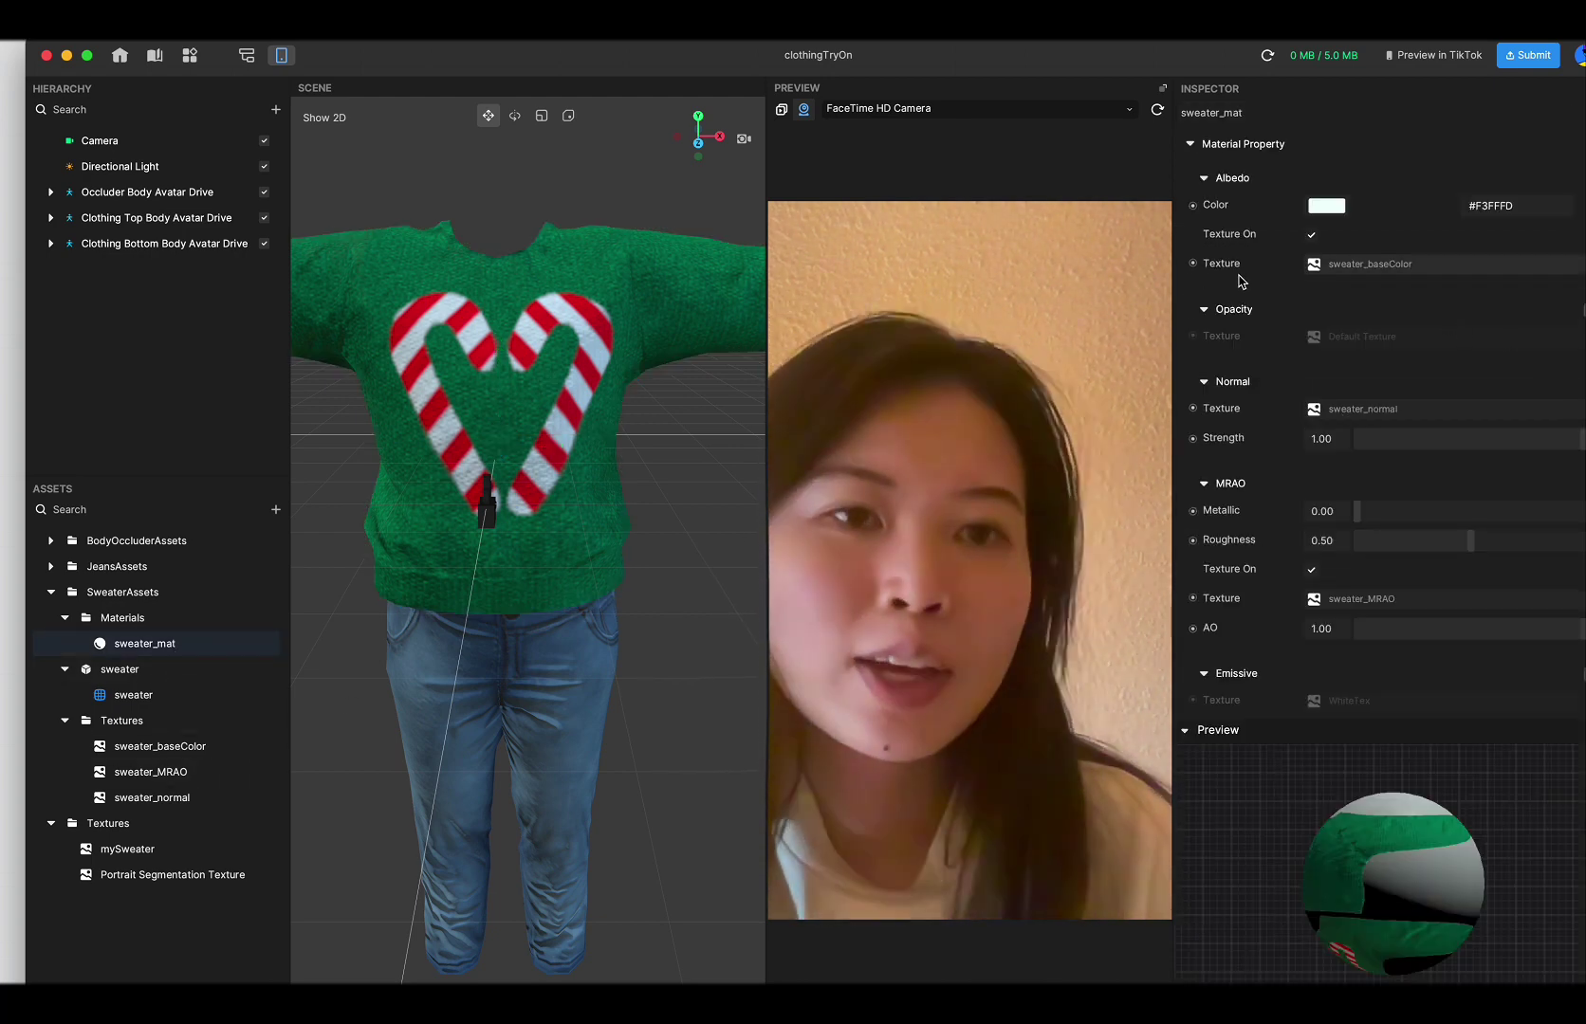
pyautogui.click(1371, 274)
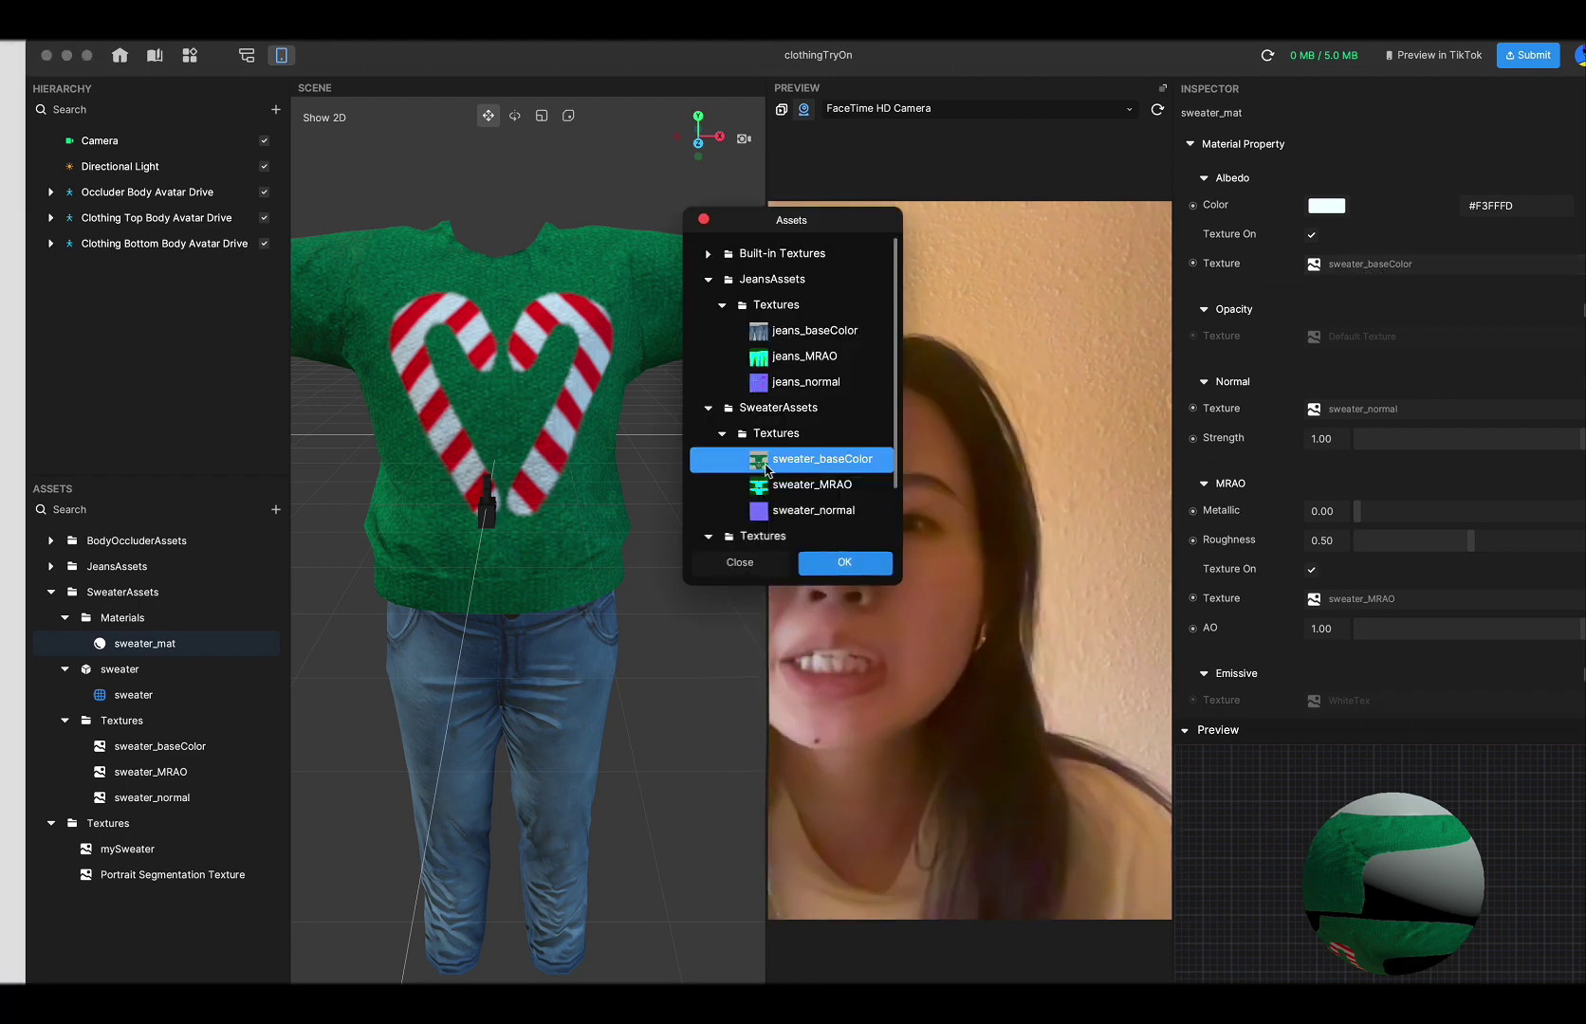
pyautogui.scroll(-2, 765, 477)
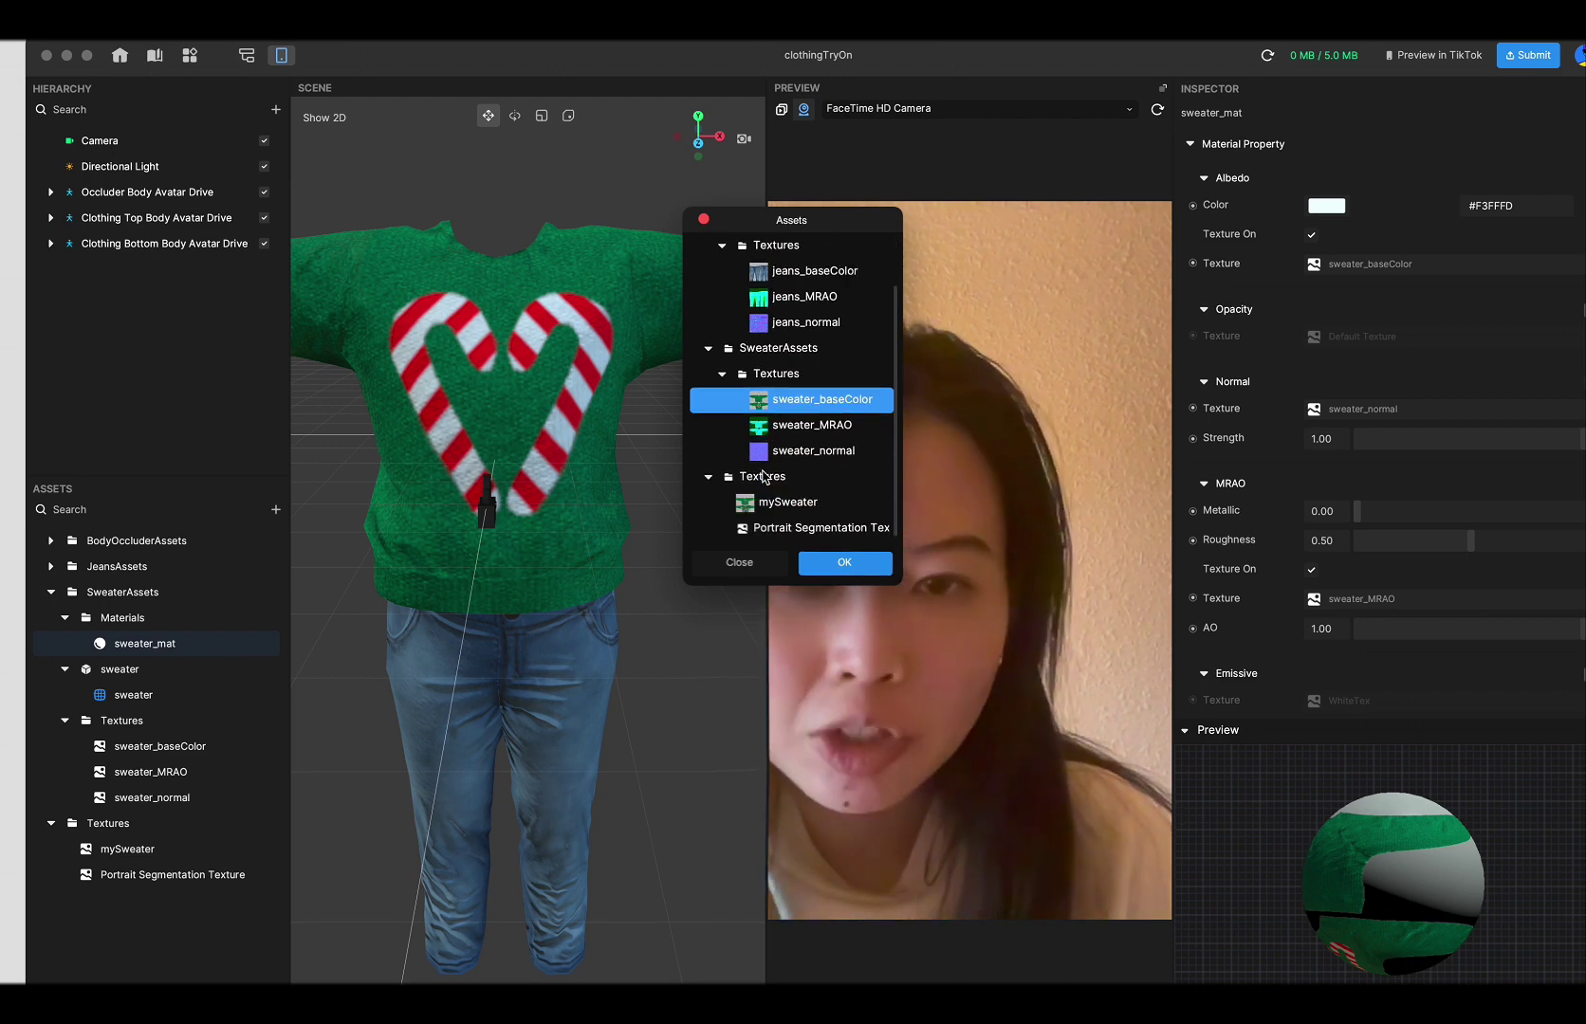
pyautogui.click(844, 564)
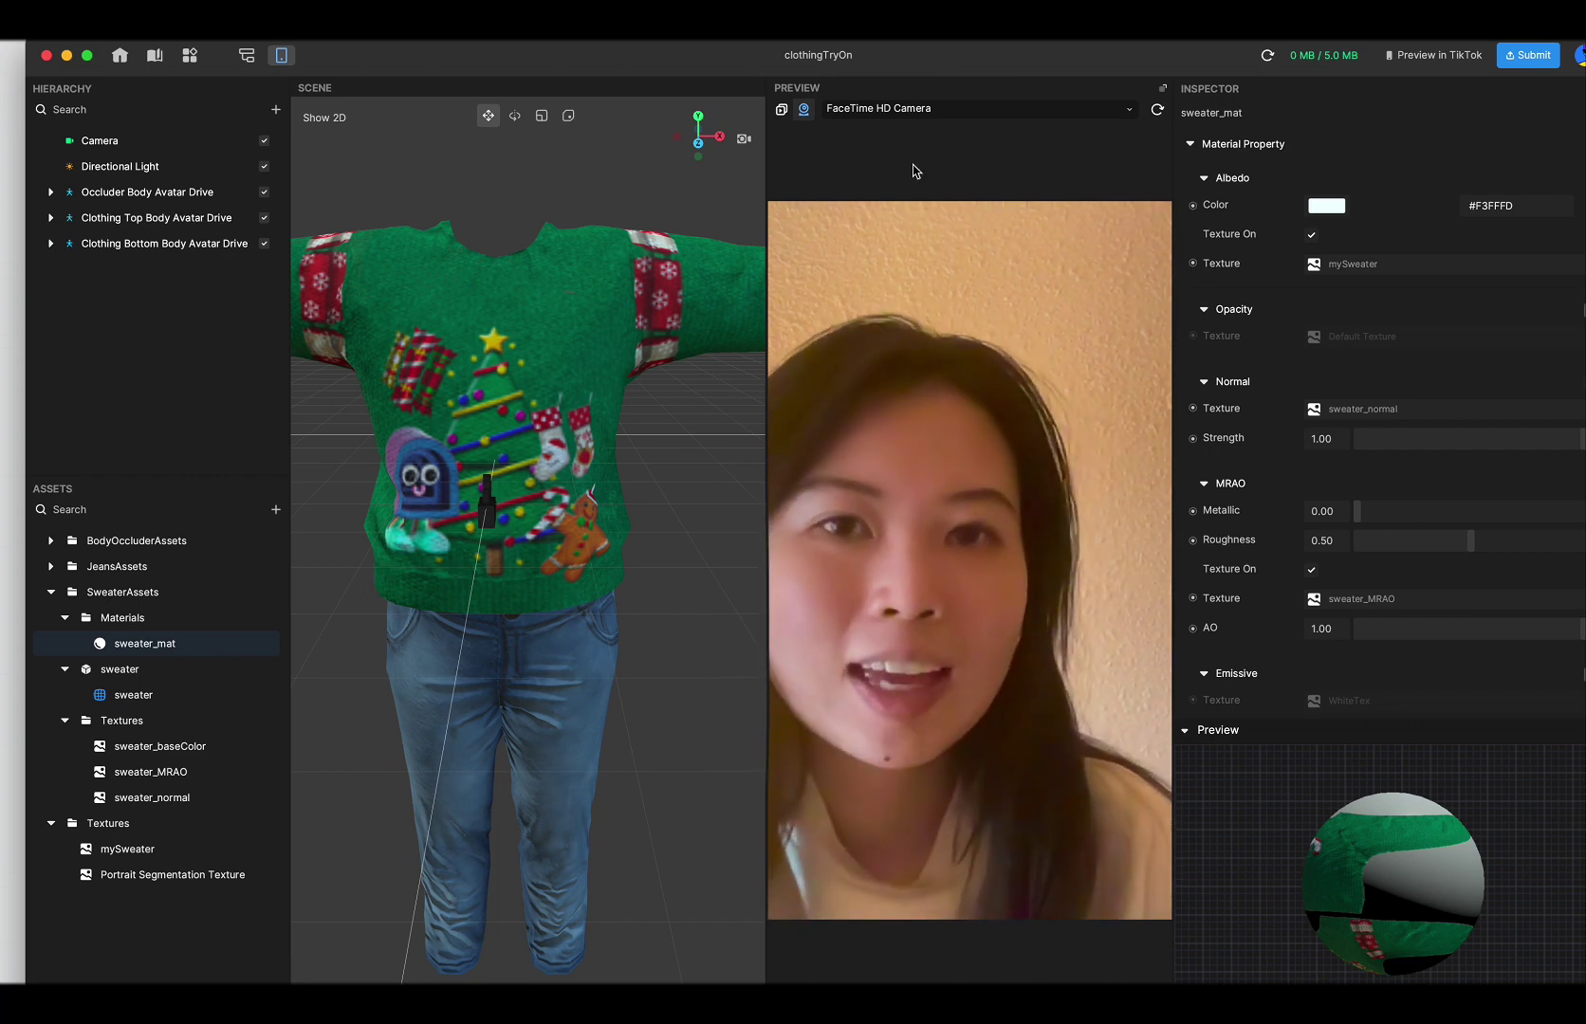
pyautogui.click(874, 112)
# Preview the try-on on the Full Body sample video Dancing (Person 2) instead of the webcam
pyautogui.click(873, 114)
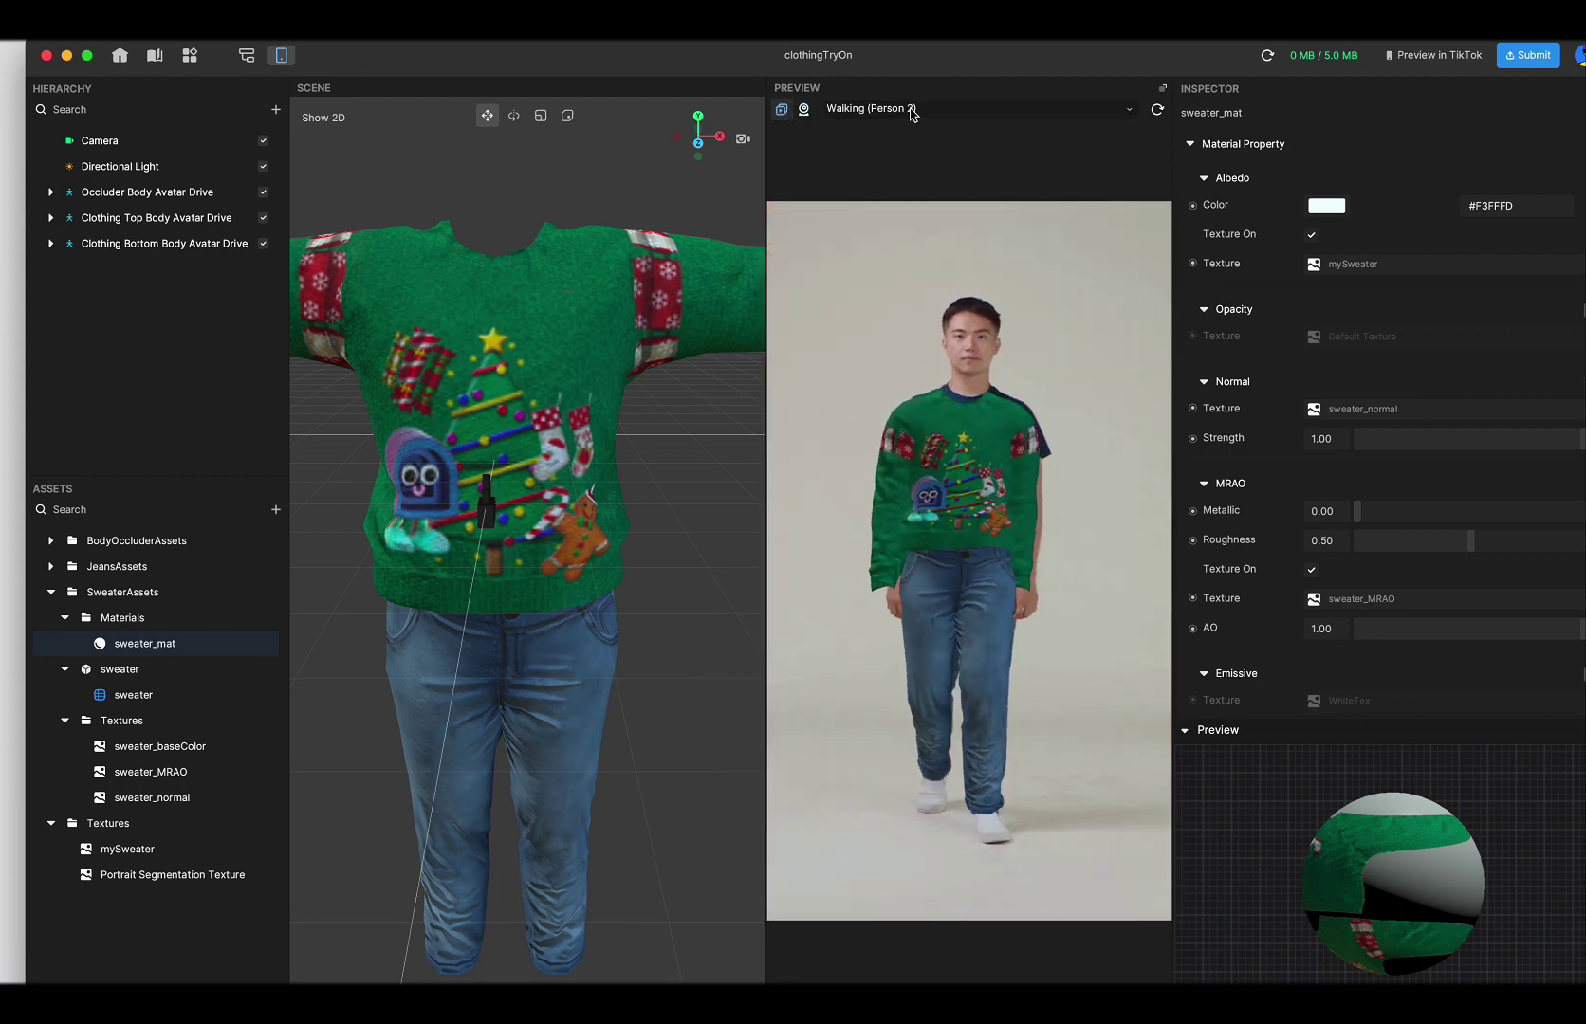
pyautogui.click(910, 112)
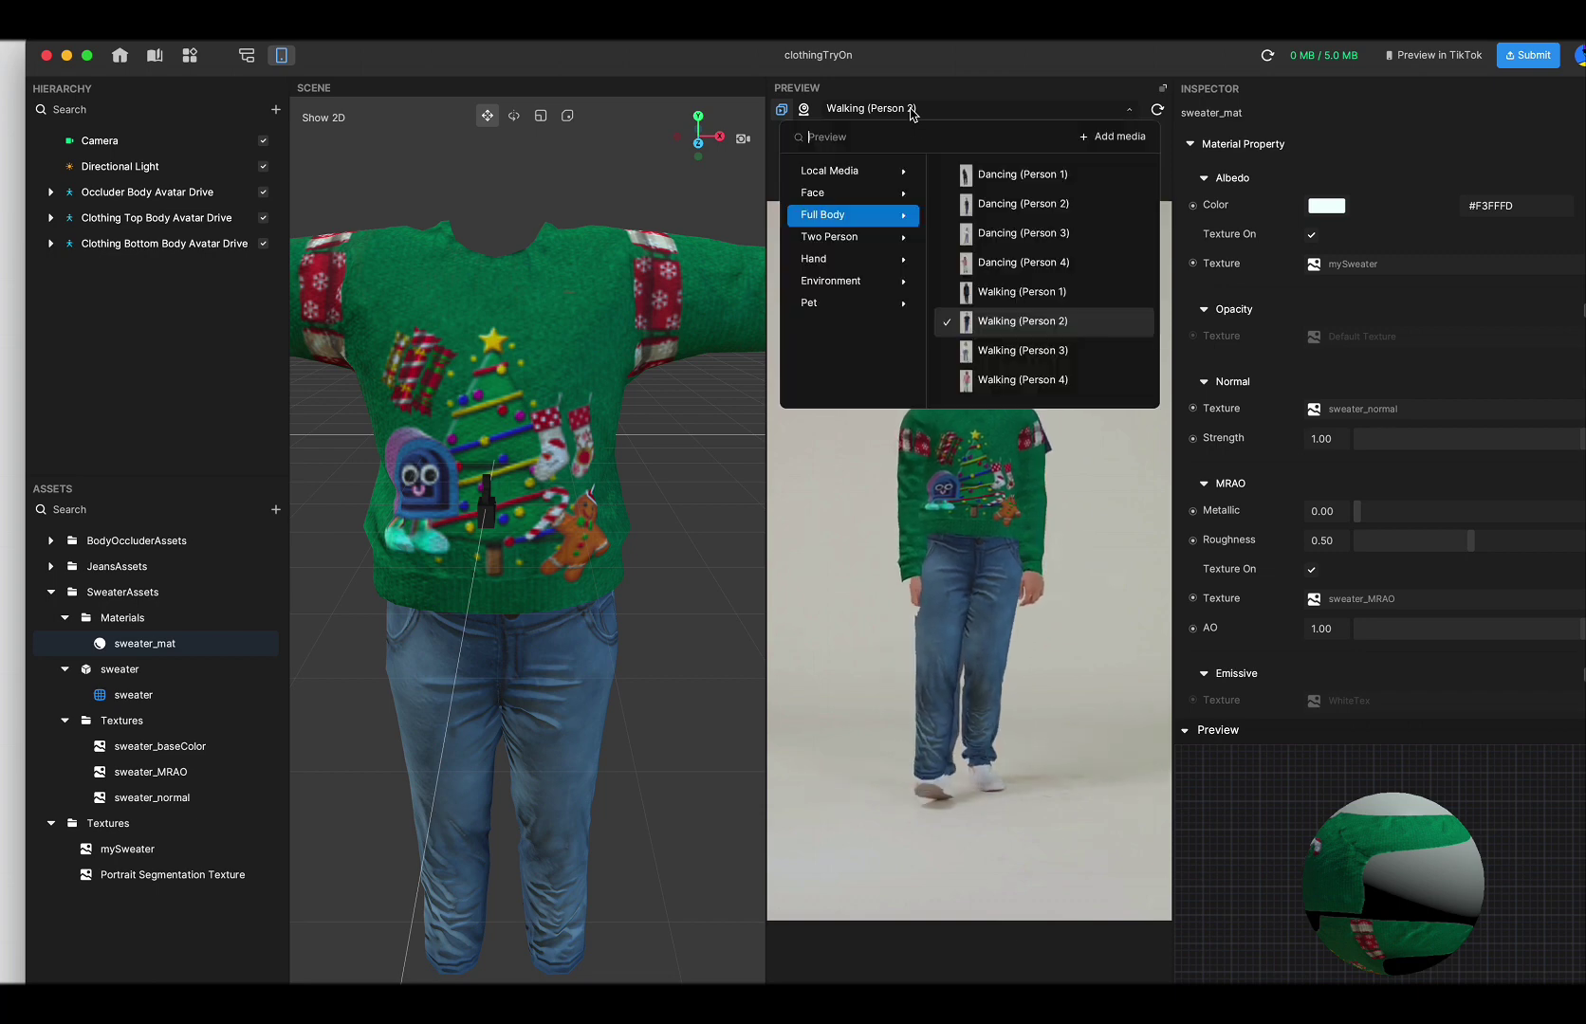
pyautogui.click(994, 232)
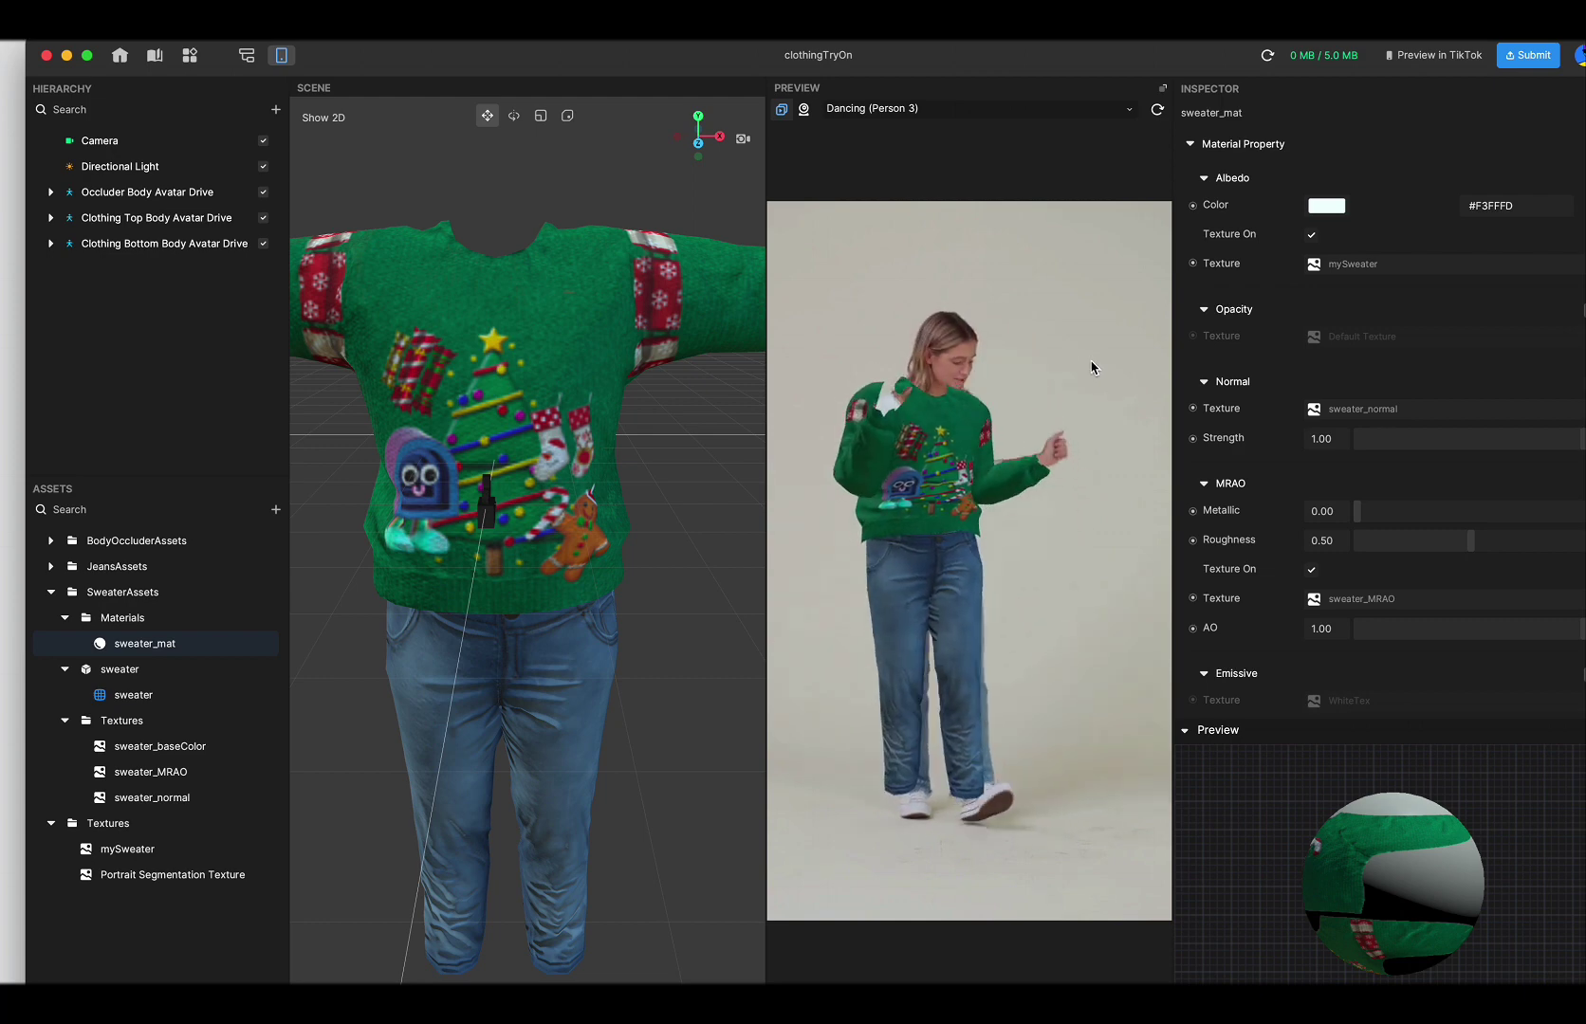
pyautogui.click(906, 109)
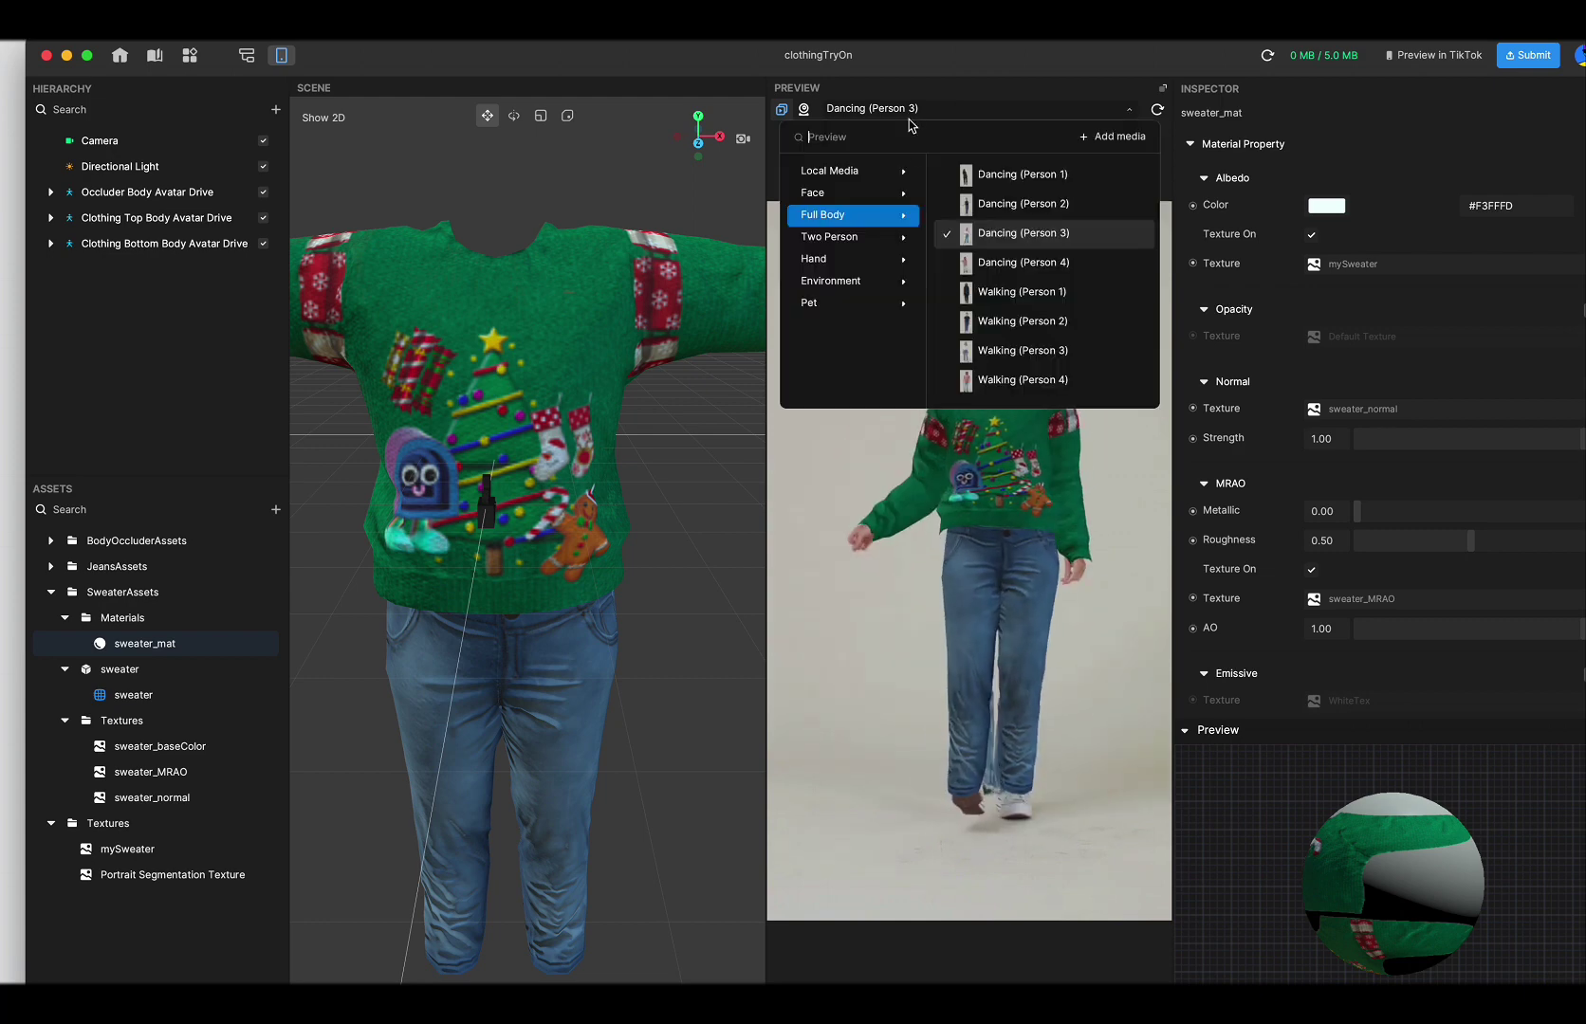
pyautogui.click(1002, 206)
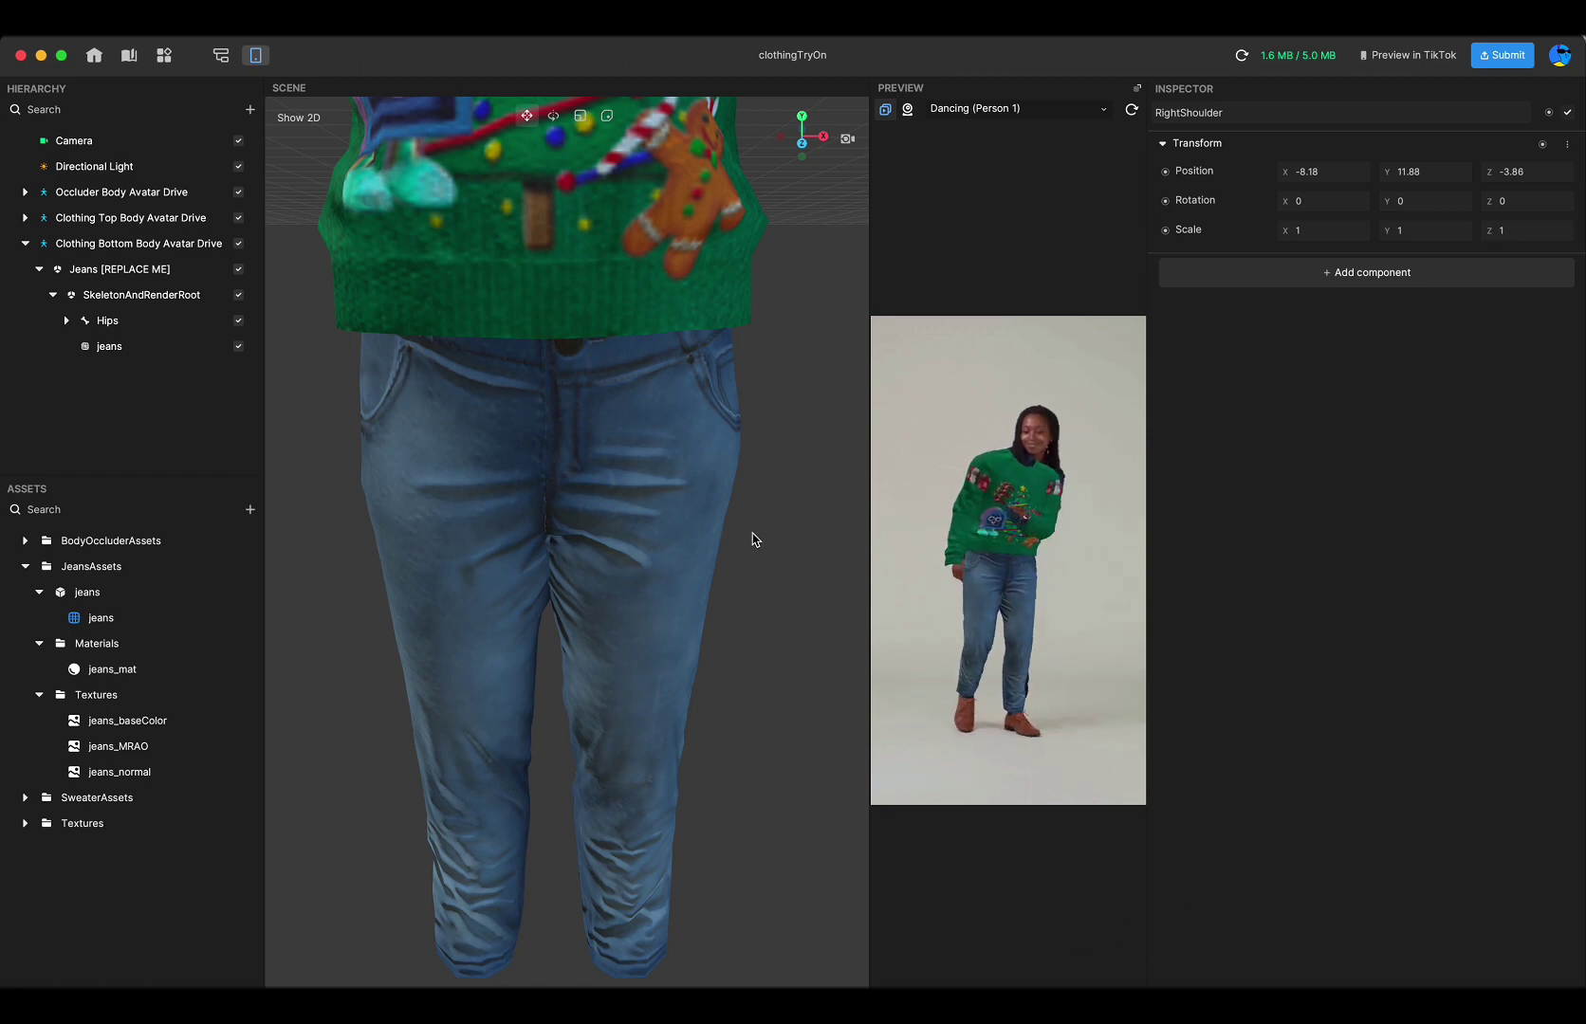
# Set the jeans_mat material's Albedo Color to red #FF0726
pyautogui.click(159, 348)
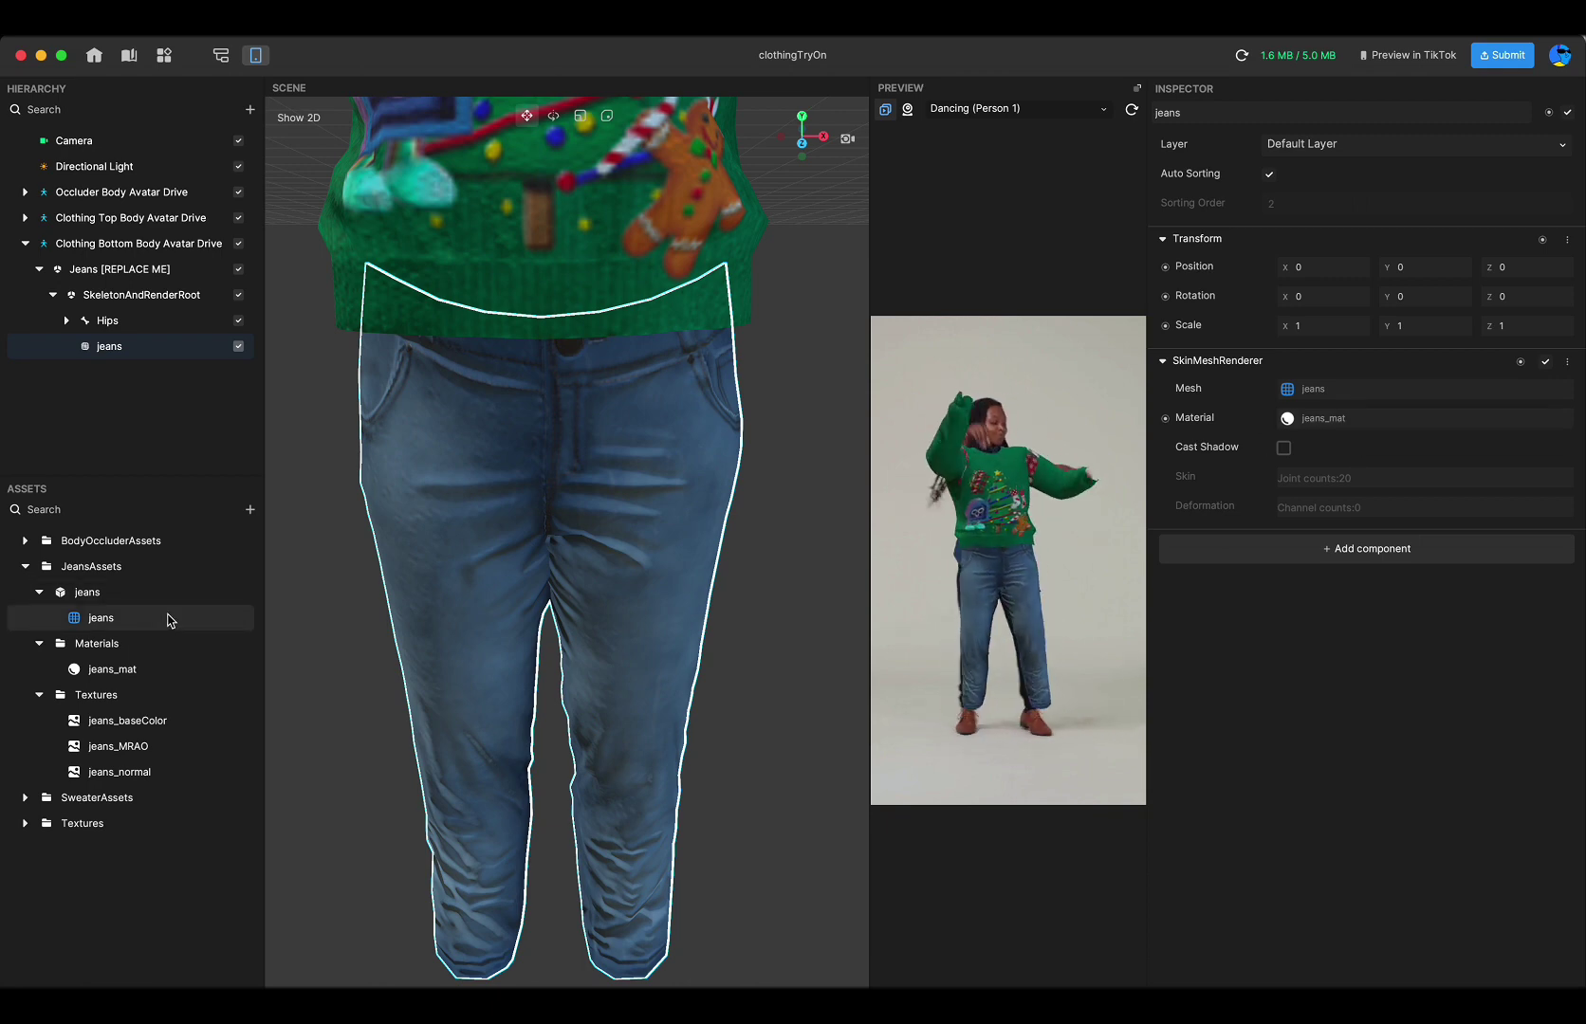
pyautogui.click(134, 666)
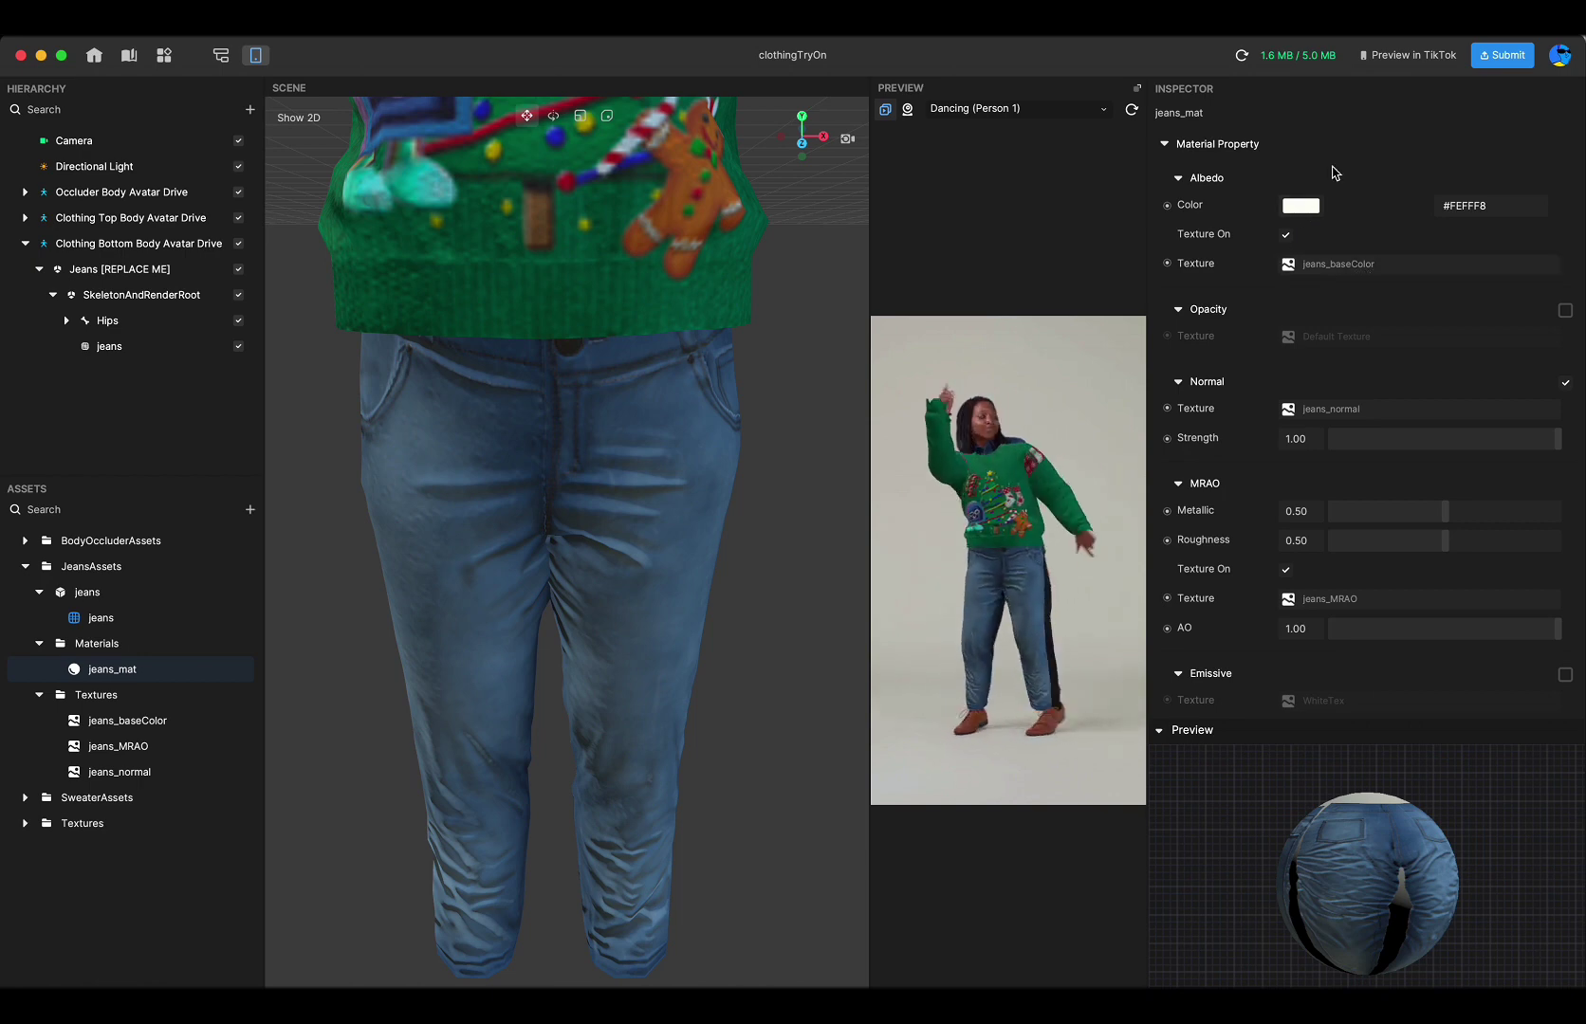
pyautogui.click(1299, 207)
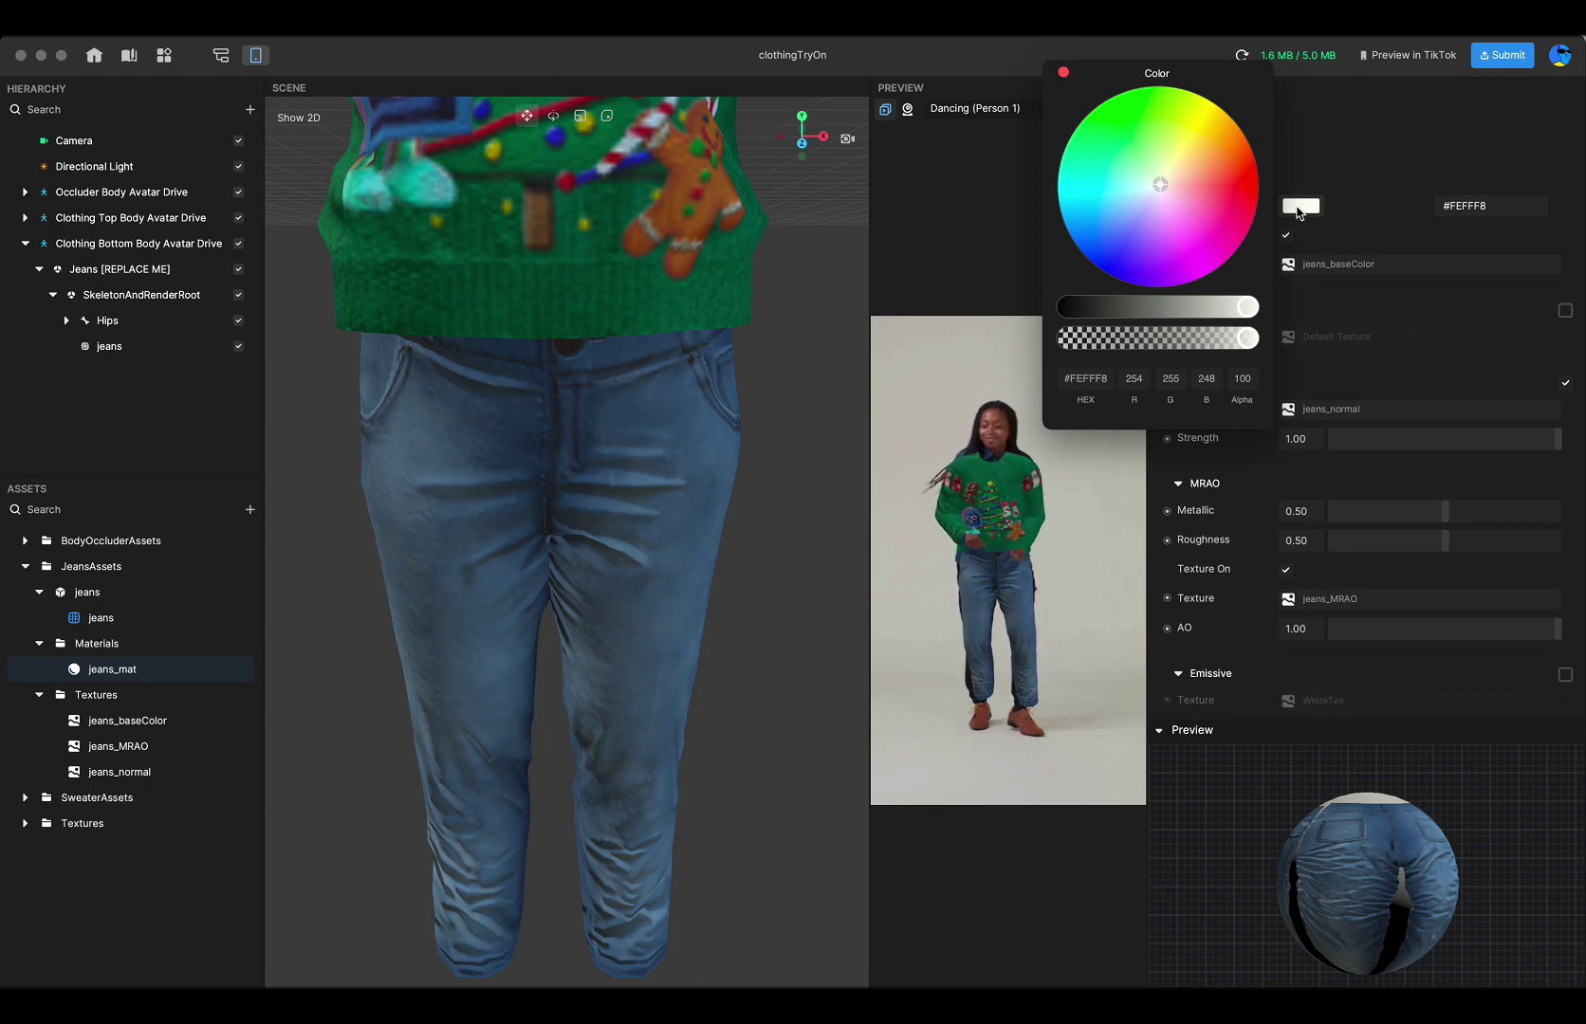
pyautogui.moveTo(1173, 199); pyautogui.dragTo(1257, 203)
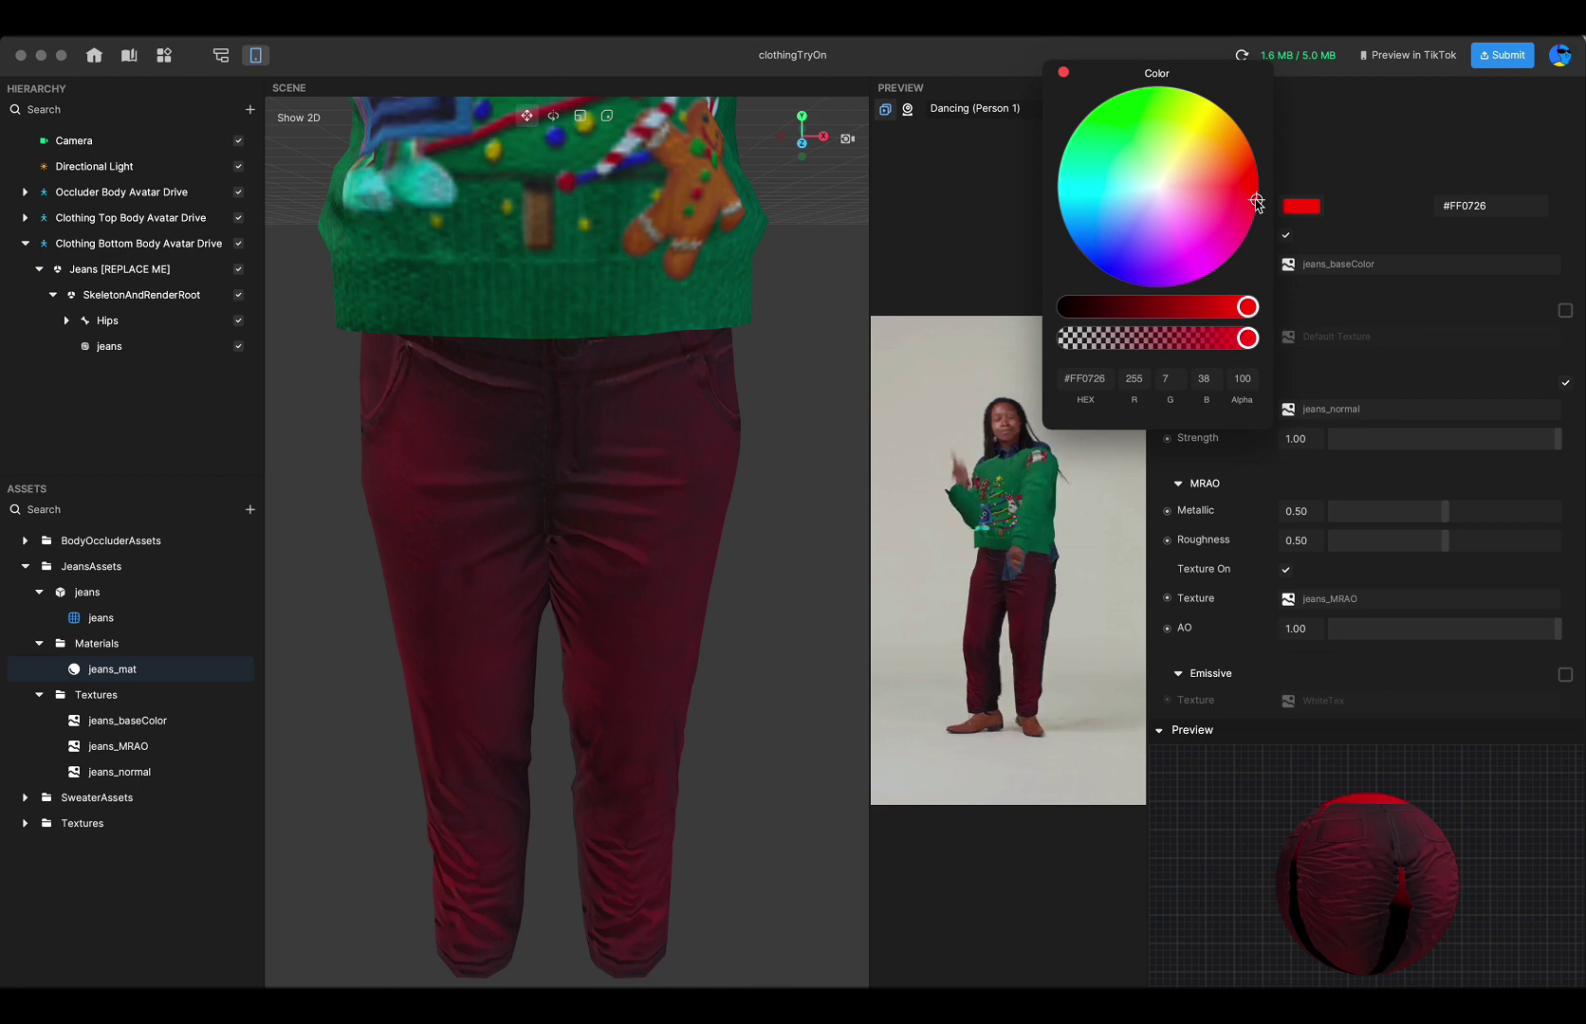